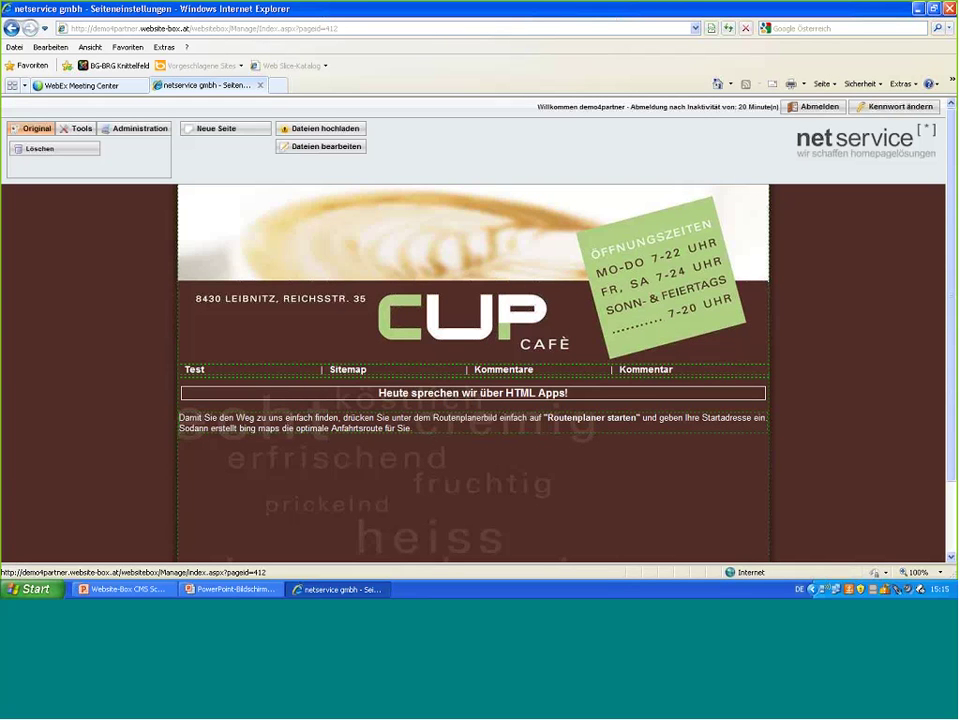
# - From Layout / Design, add an HTML App block design to the top unit and continue to its settings
pyautogui.click(138, 130)
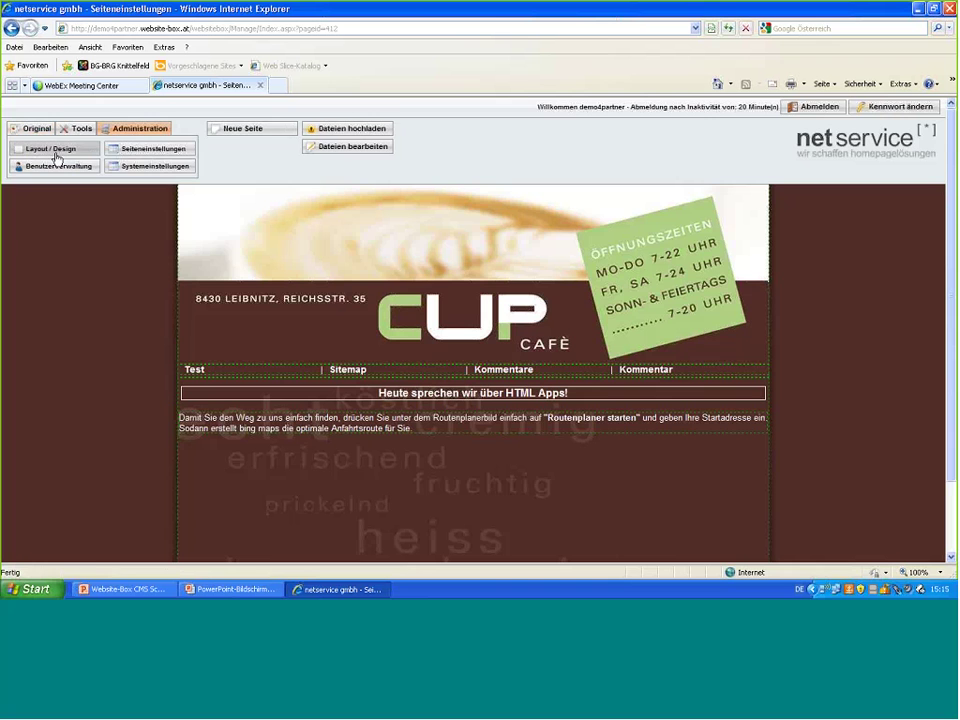
pyautogui.click(57, 150)
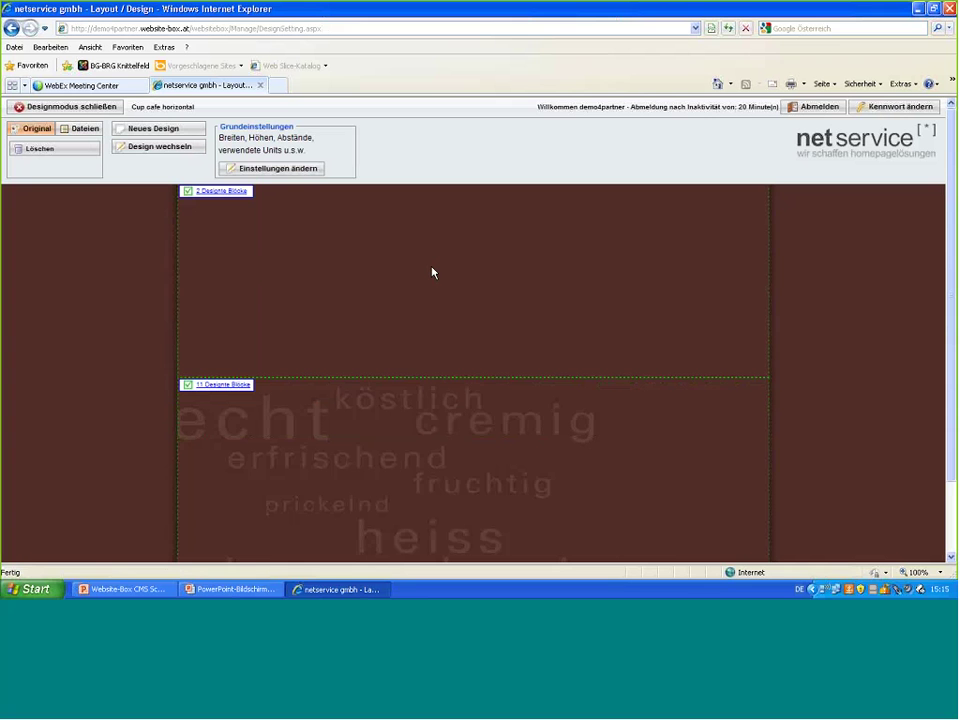
pyautogui.moveTo(433, 272)
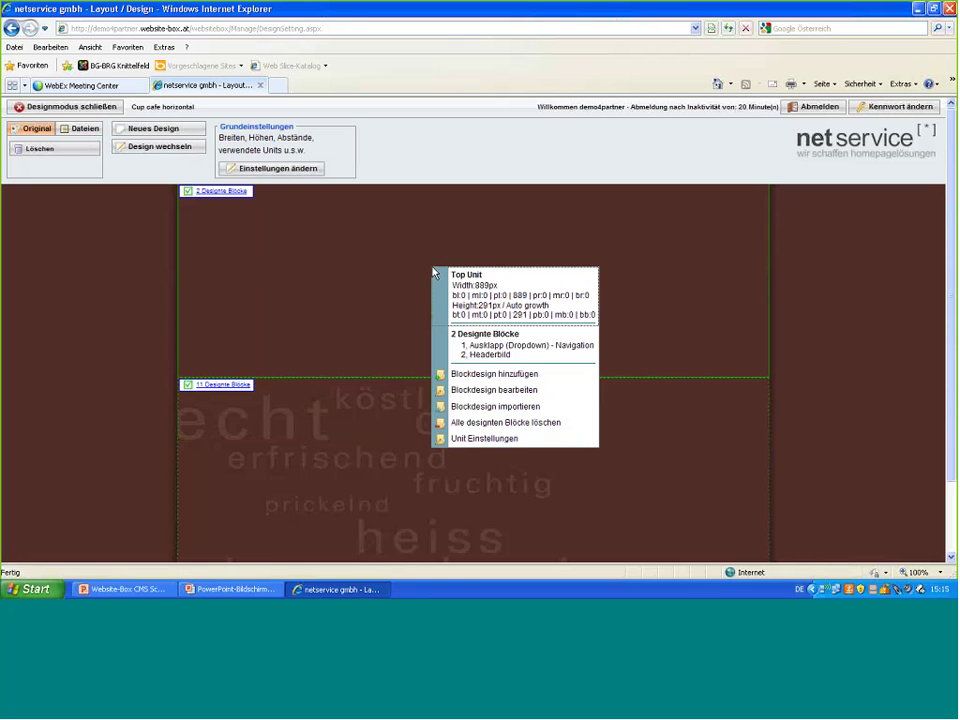
pyautogui.click(477, 377)
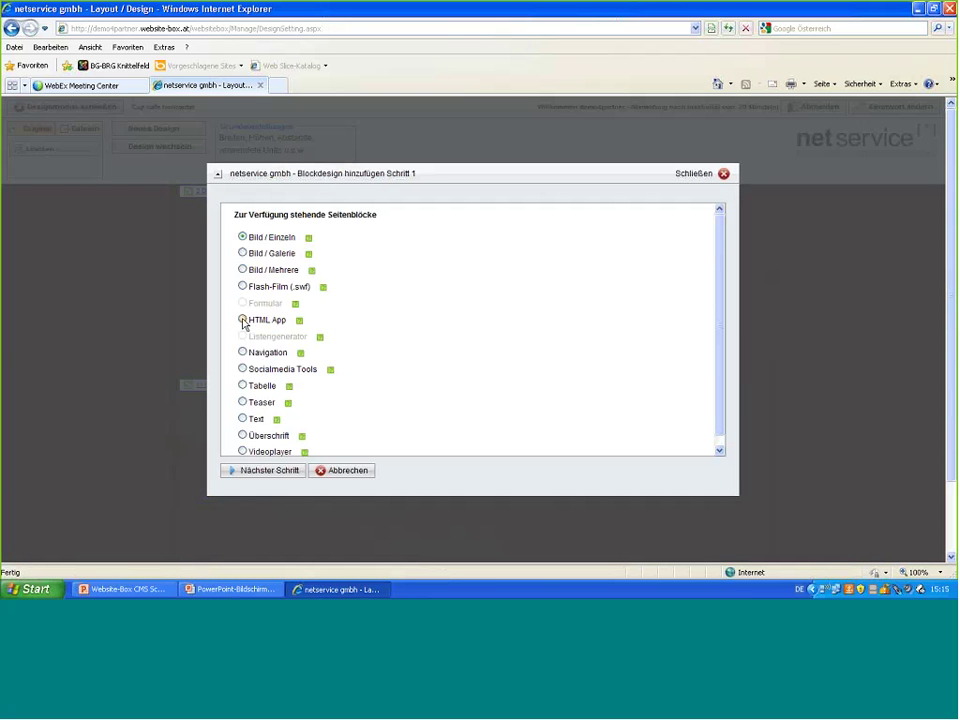
pyautogui.click(243, 320)
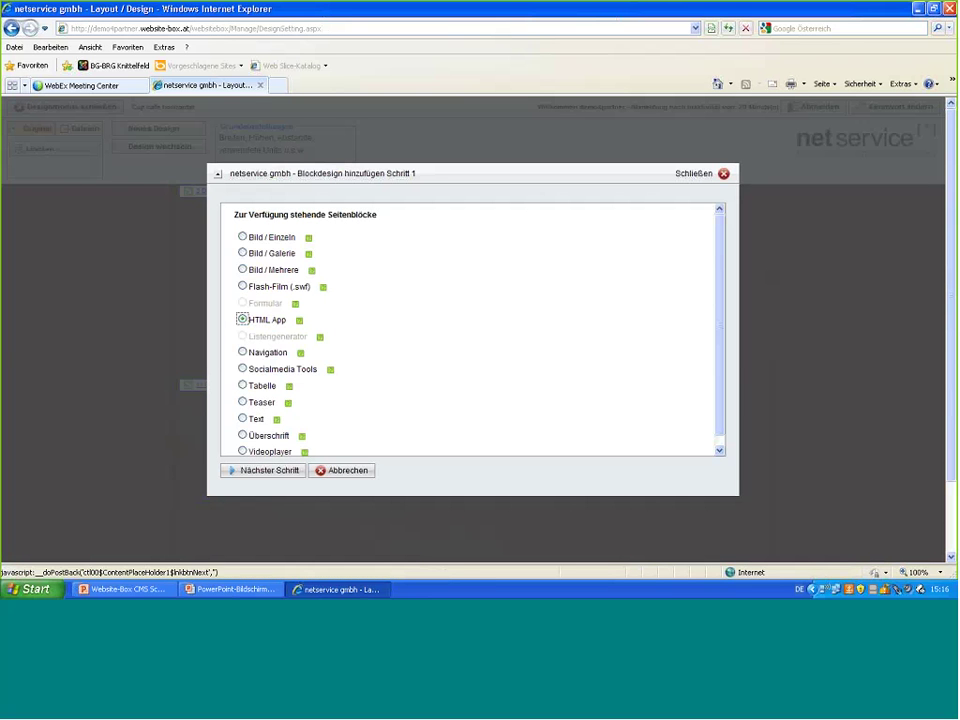
pyautogui.click(272, 472)
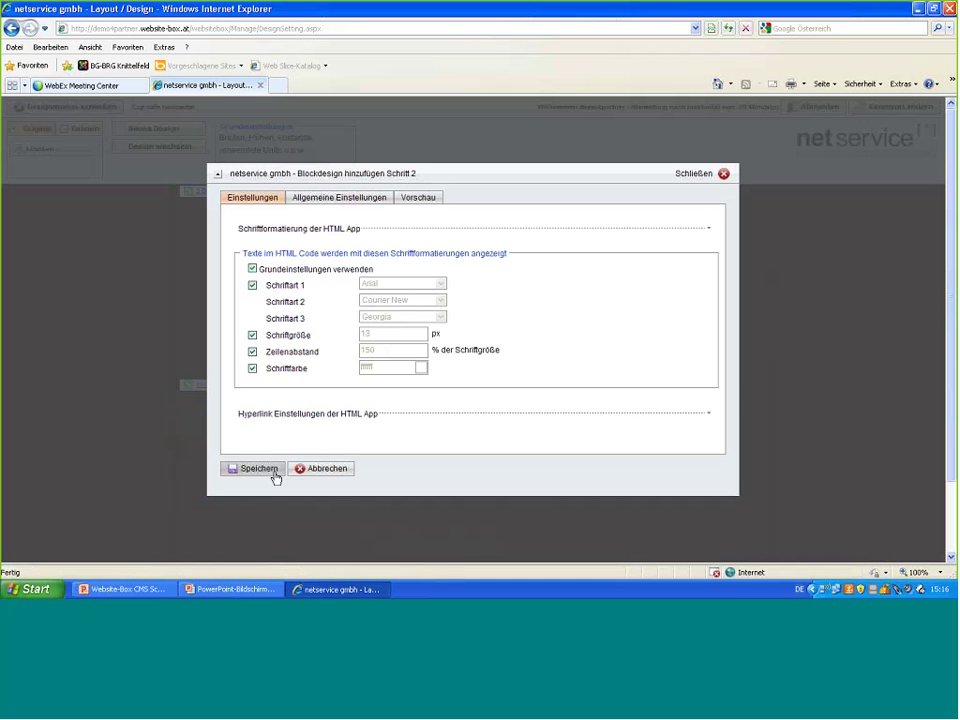
# - Name the block 'HTML App Schriftgrößenänderung' and enable custom outer margins
pyautogui.click(343, 200)
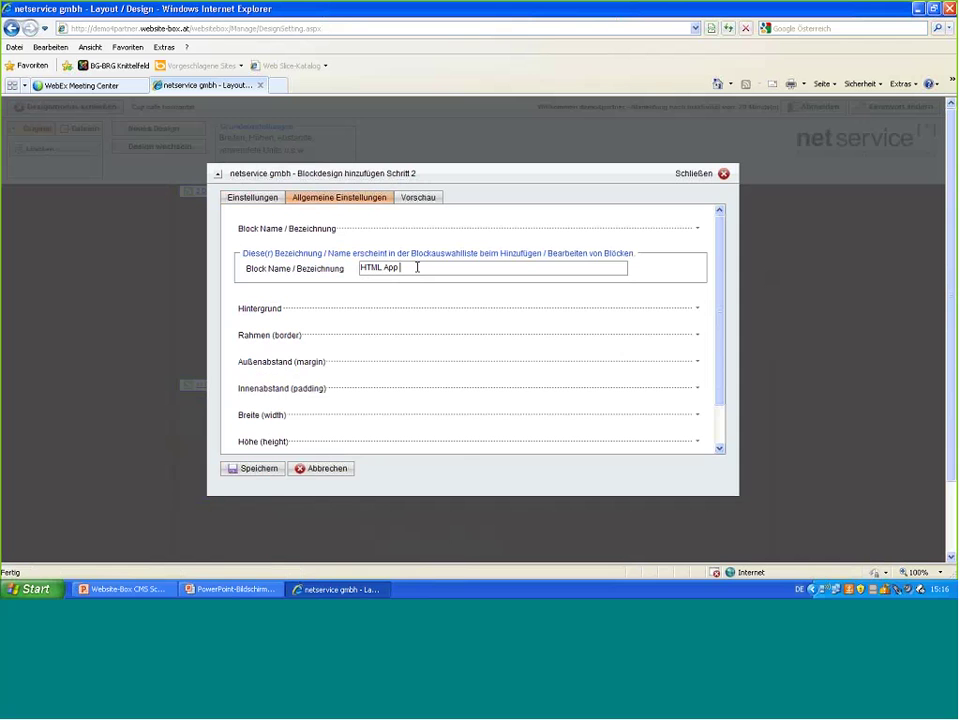
pyautogui.write('Sch')
pyautogui.write('ritt')
pyautogui.write('gr')
pyautogui.write('ößen')
pyautogui.write('ä')
pyautogui.write('nderung')
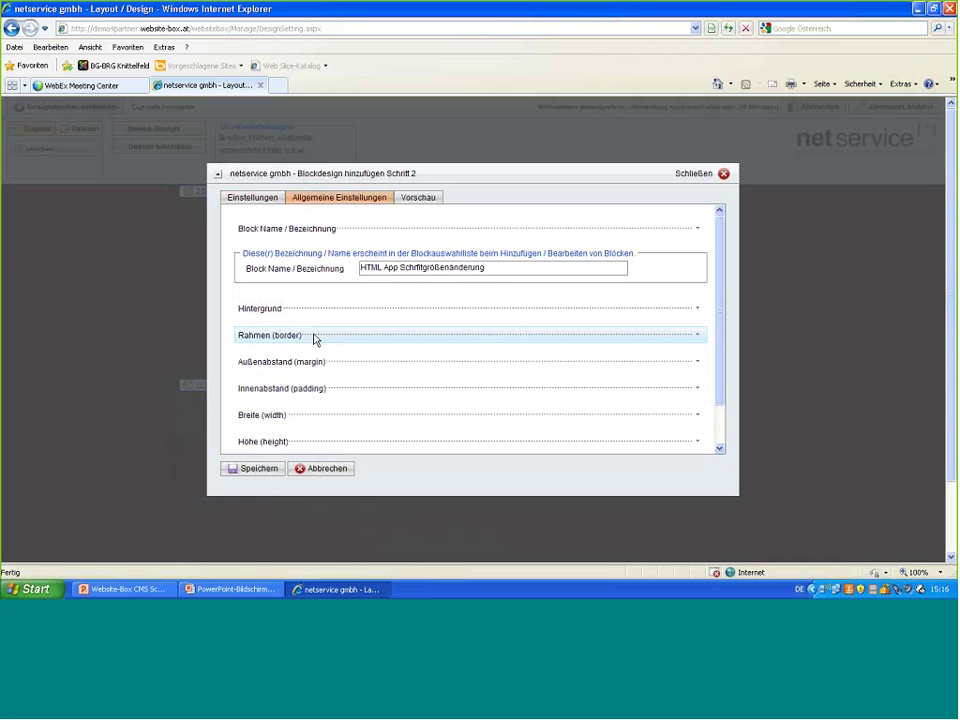
pyautogui.click(321, 364)
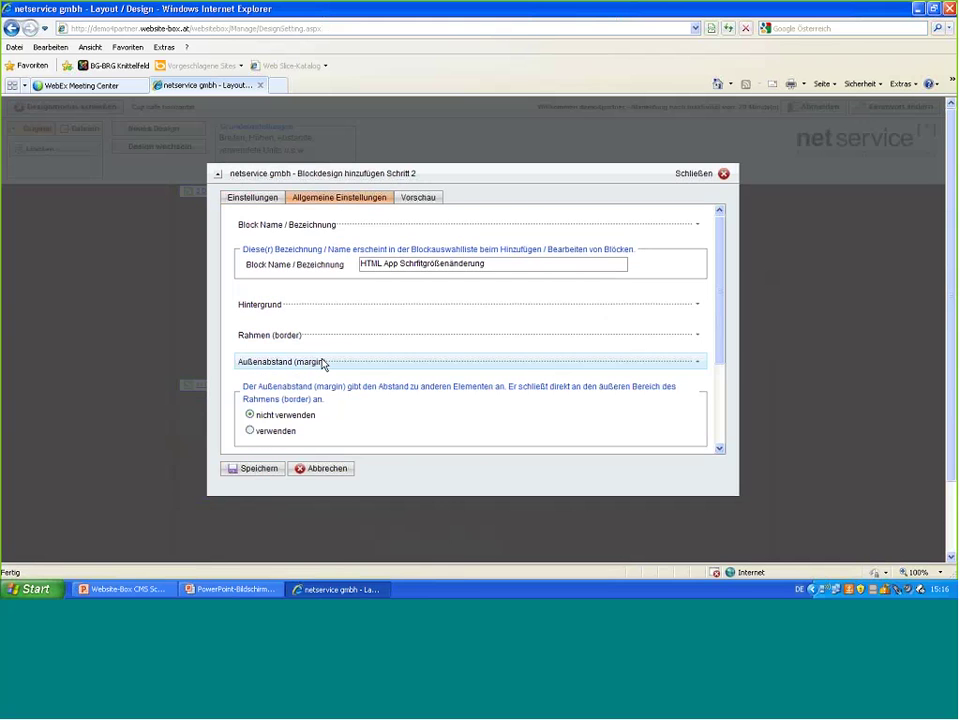
pyautogui.scroll(-1, 323, 358)
pyautogui.click(250, 393)
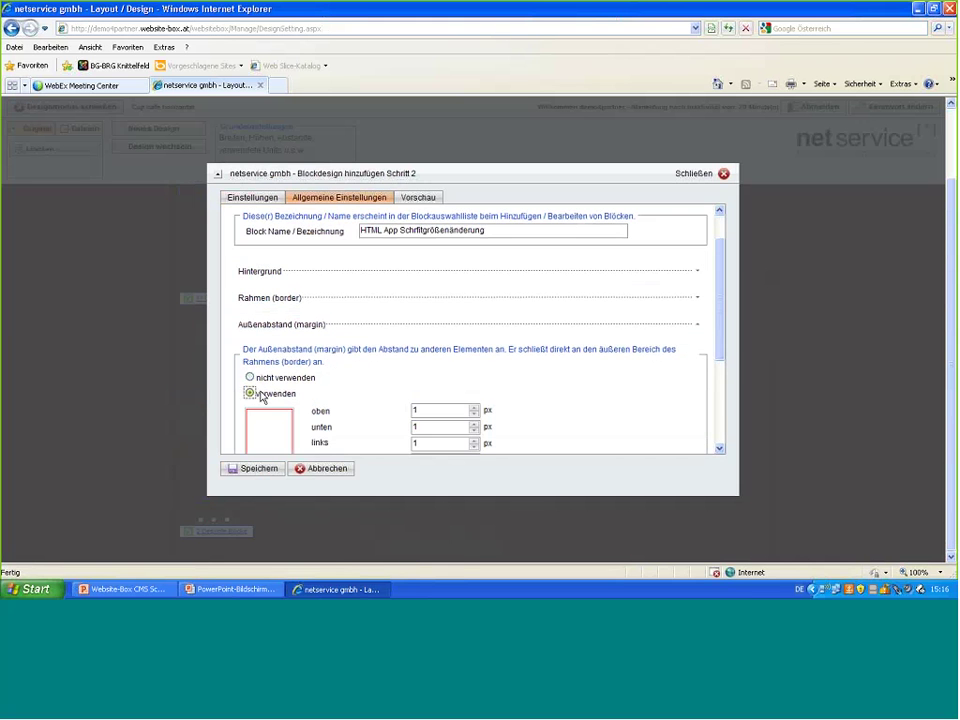
pyautogui.scroll(-3, 250, 380)
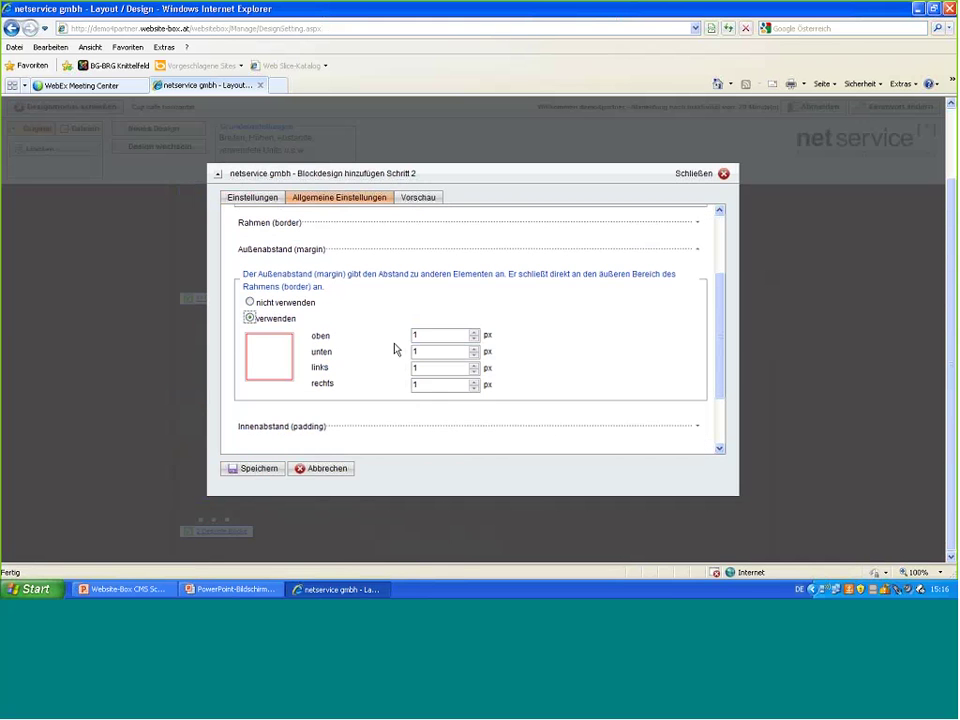
# - Set the outer margins to top 0, bottom 10, left 740 and right 0 px
pyautogui.click(420, 333)
pyautogui.click(474, 339)
pyautogui.click(424, 352)
pyautogui.write('0')
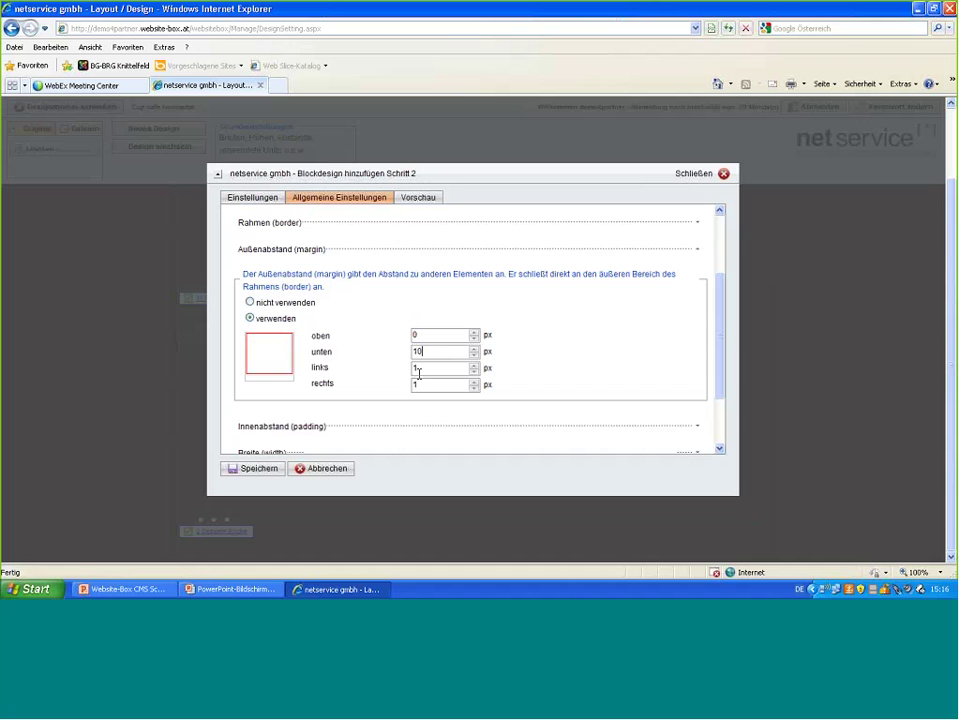
pyautogui.doubleClick(418, 369)
pyautogui.write('740')
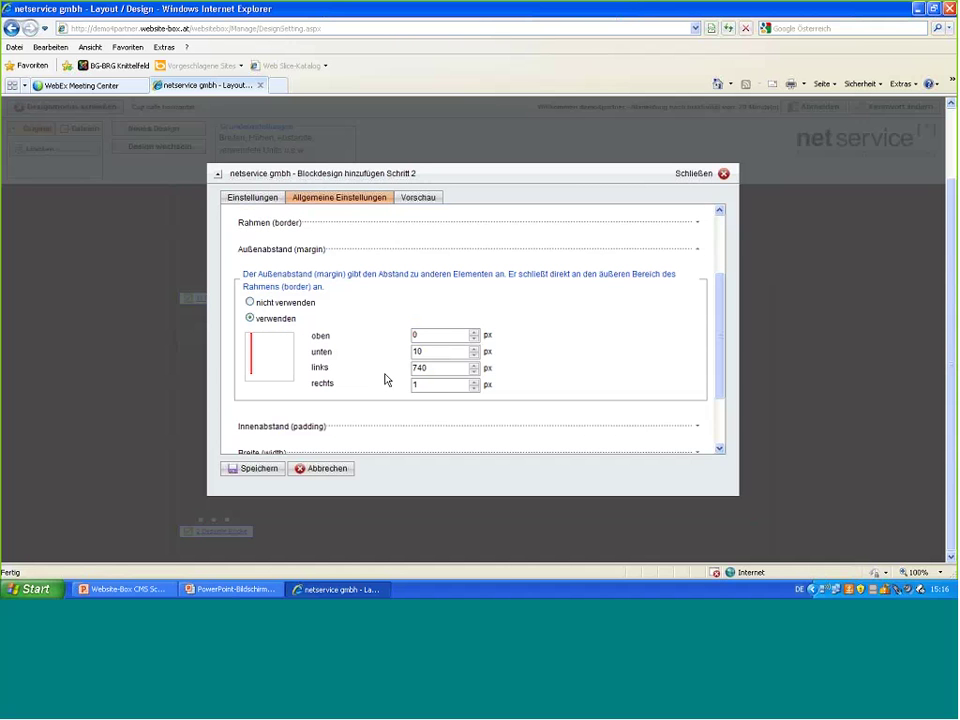
pyautogui.click(428, 384)
pyautogui.click(474, 389)
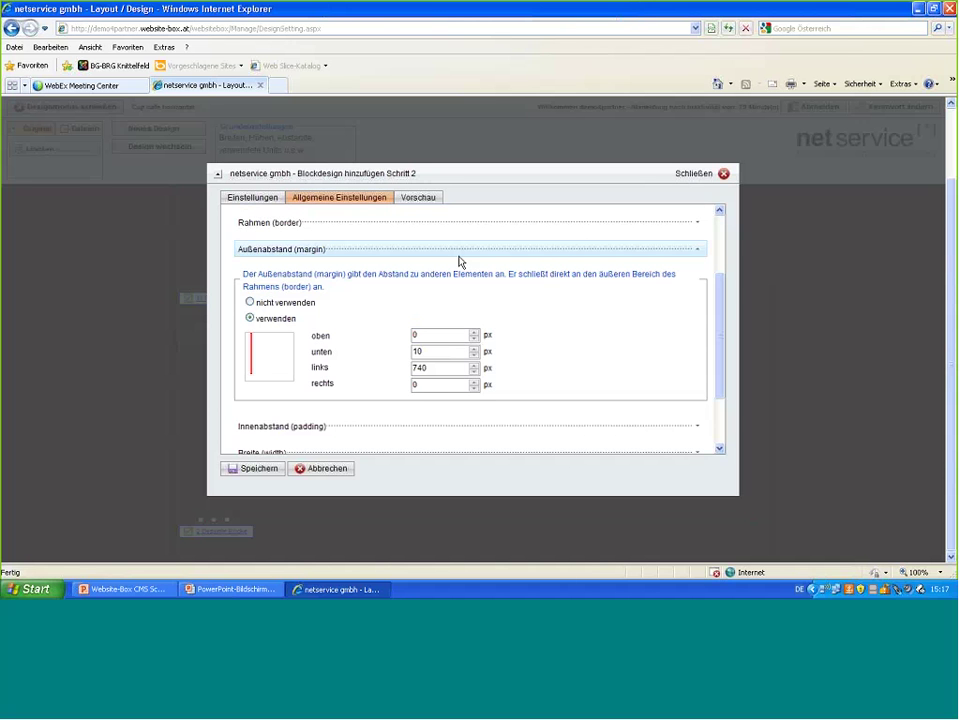
# - Set Vererbung to Ja so the block also appears on all subpages
pyautogui.scroll(-1, 459, 261)
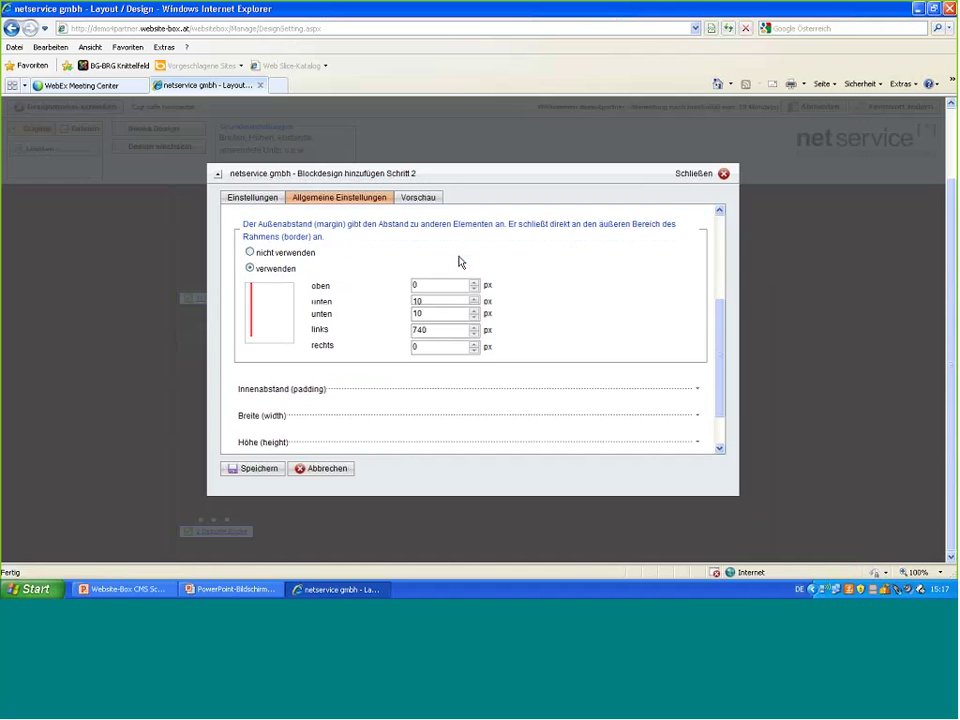
pyautogui.scroll(-2, 459, 261)
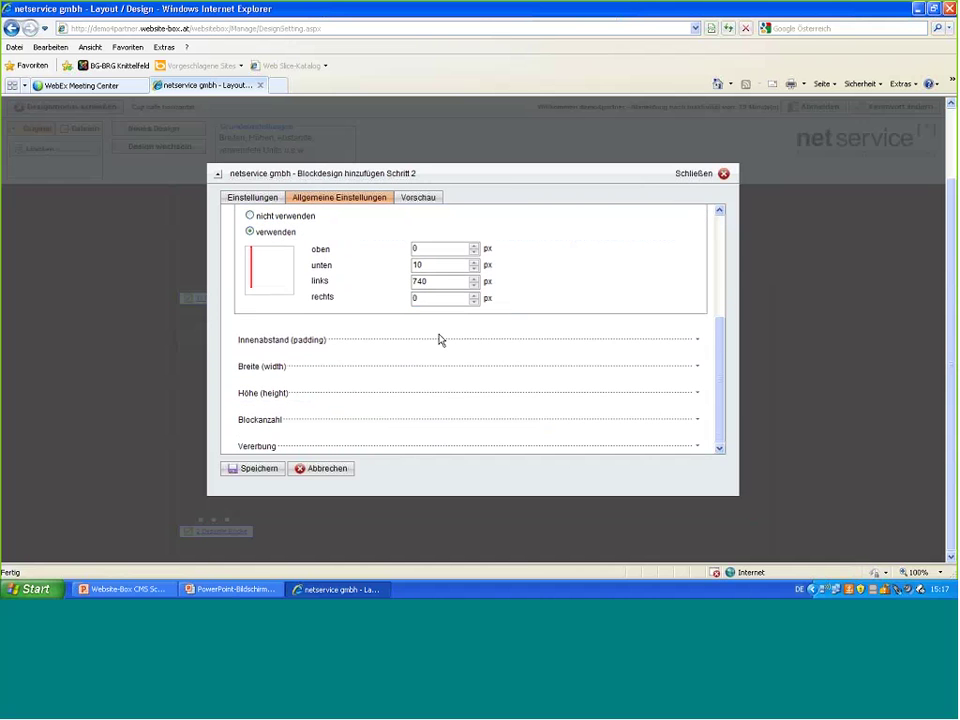
pyautogui.click(344, 447)
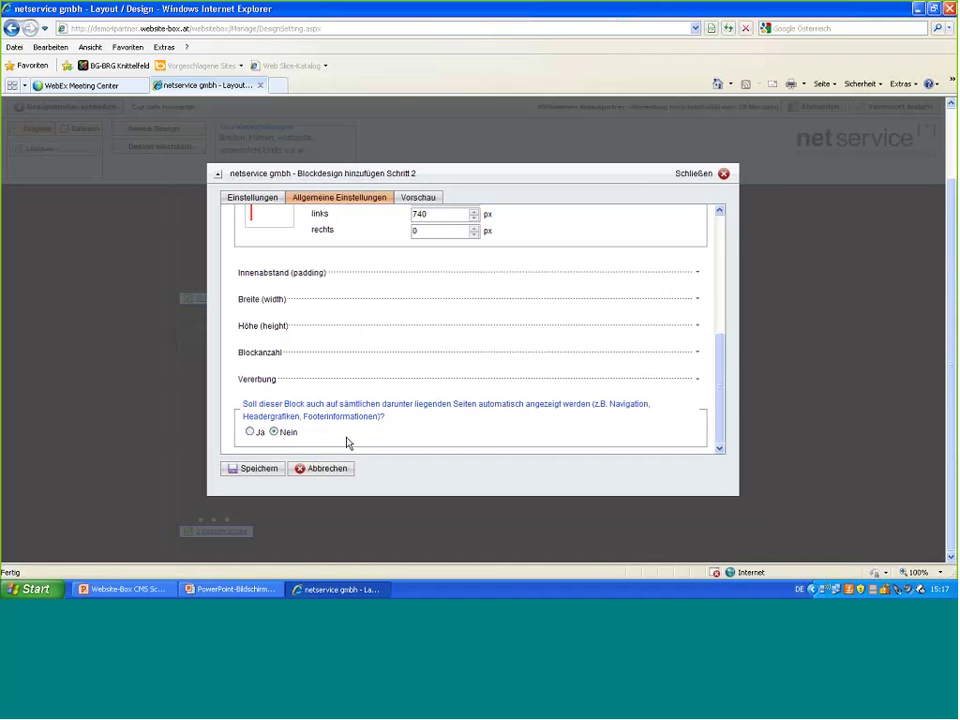
pyautogui.click(250, 433)
# - Set the HTML App font size to 14 px and the text colour to b0d182
pyautogui.click(253, 199)
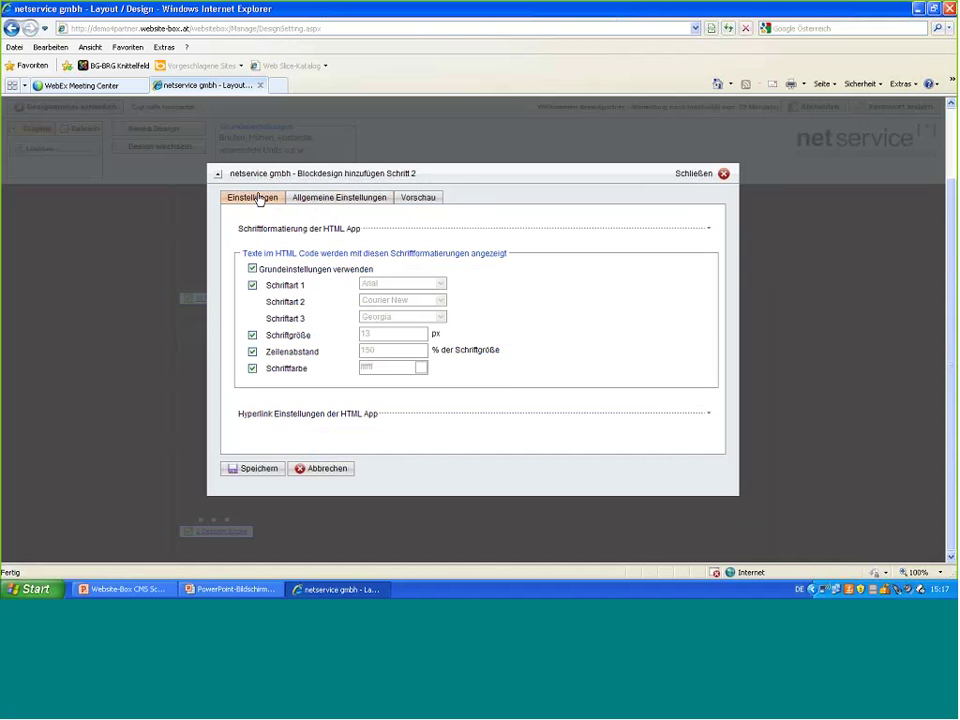
pyautogui.click(252, 335)
pyautogui.click(422, 331)
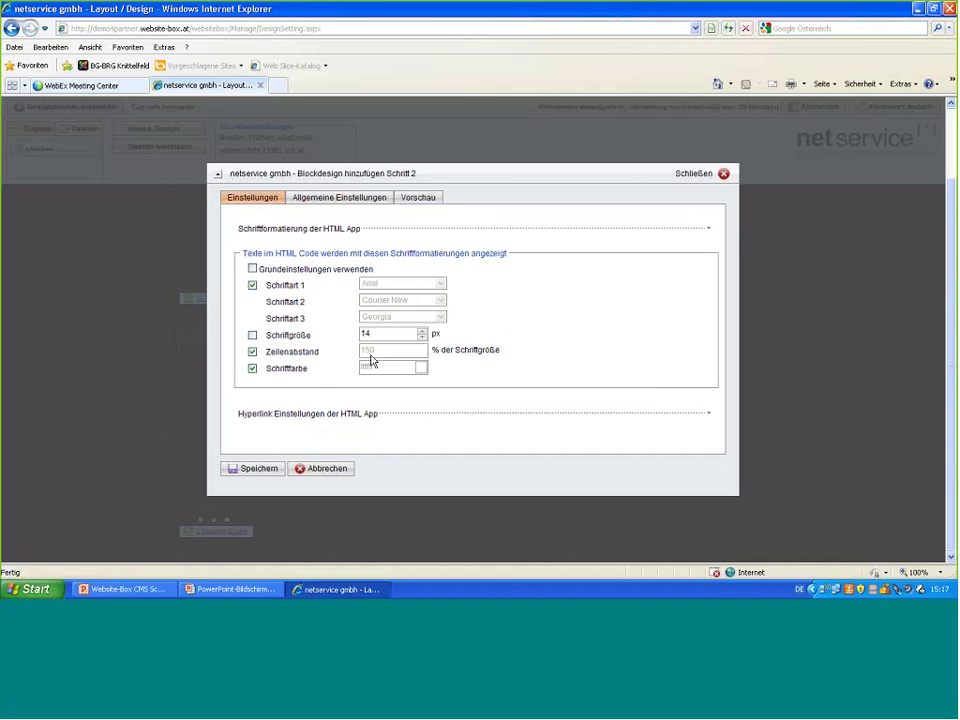
pyautogui.click(253, 368)
pyautogui.write('b0d182')
pyautogui.doubleClick(376, 367)
pyautogui.hotkey('ctrl', 'c')
# - Give links and hover links colour b0d182, with links bold on hover
pyautogui.click(345, 413)
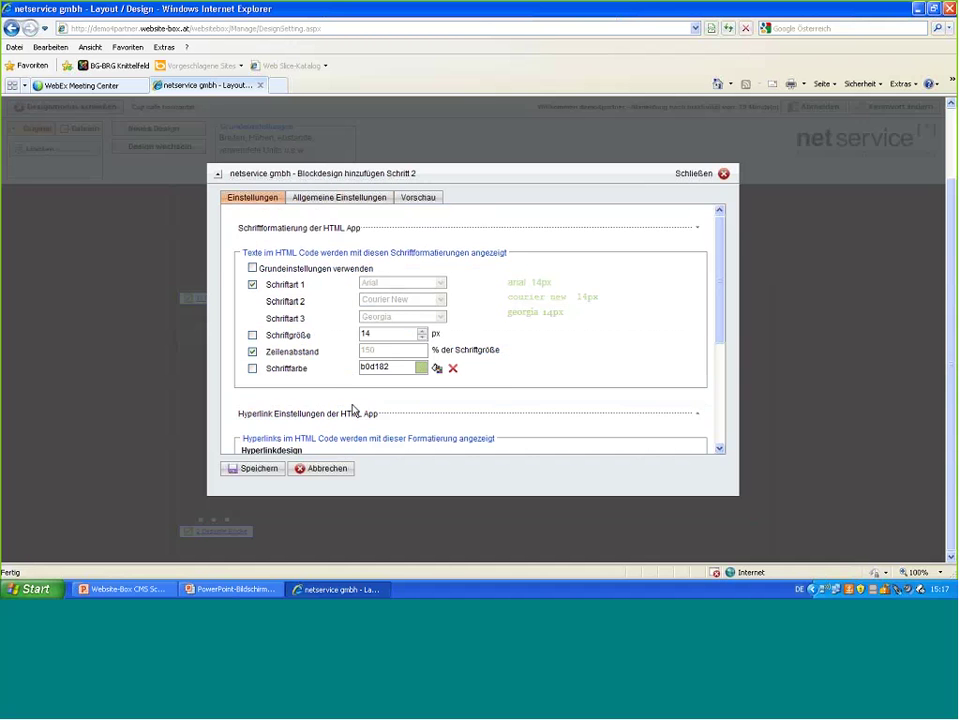
pyautogui.scroll(-3, 352, 410)
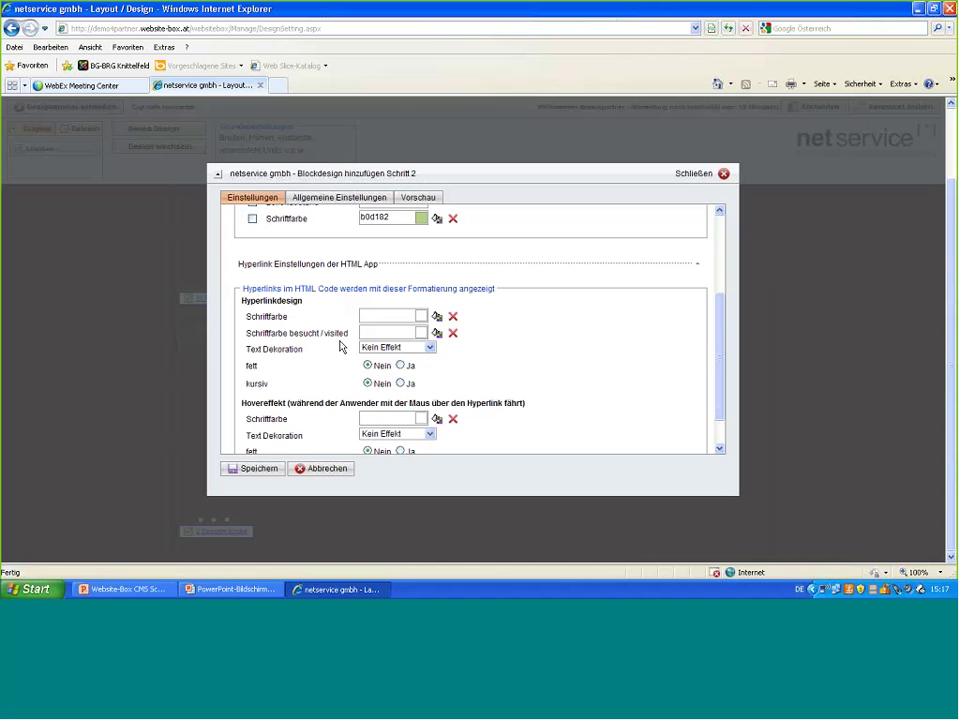
pyautogui.click(376, 316)
pyautogui.hotkey('ctrl', 'v')
pyautogui.scroll(-1, 396, 375)
pyautogui.click(389, 379)
pyautogui.hotkey('ctrl', 'v')
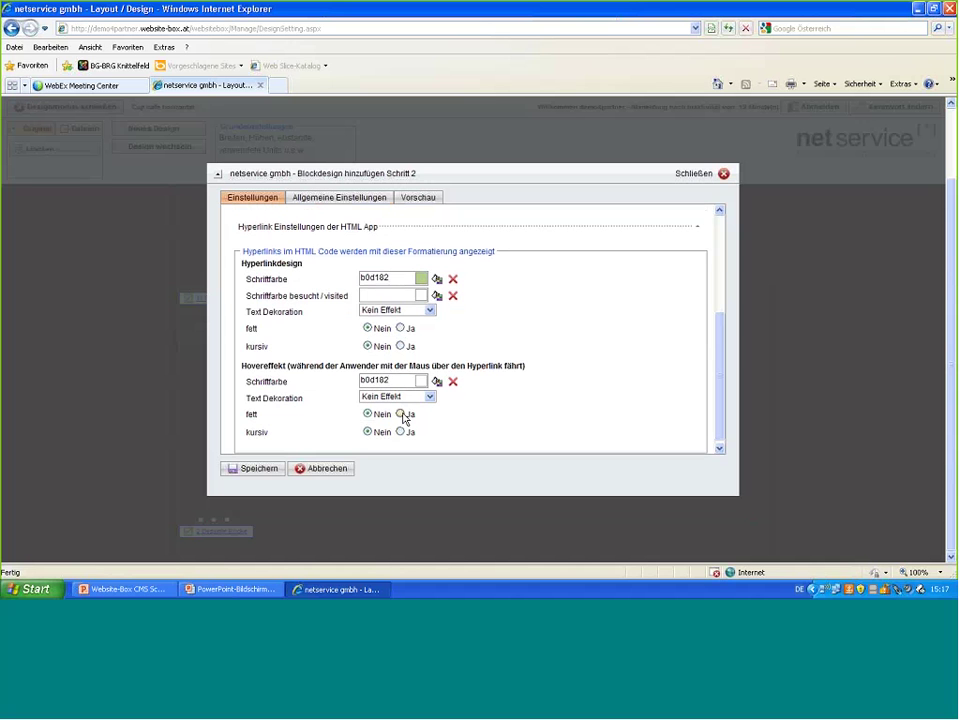
pyautogui.click(401, 414)
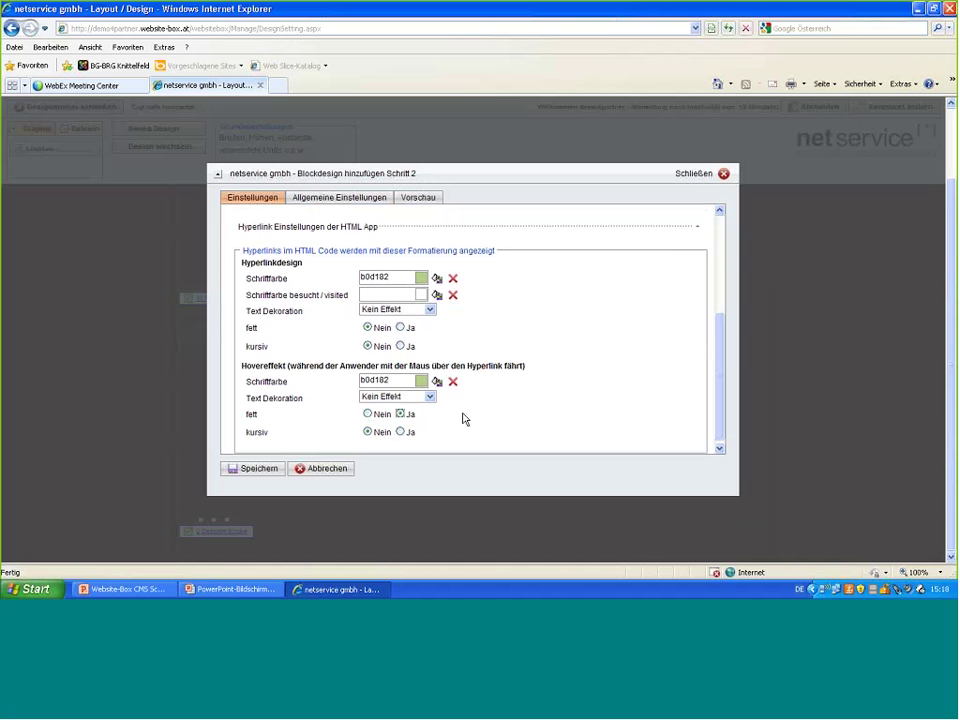
pyautogui.scroll(-1, 463, 419)
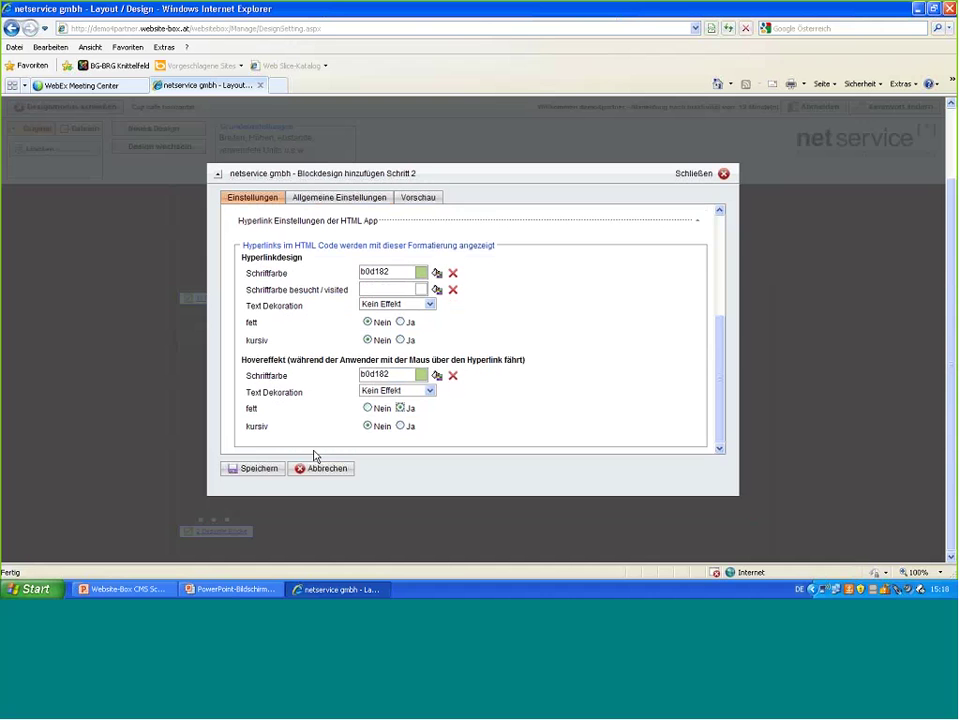
# - Save the new HTML App block design, apply the layout changes and exit design mode
pyautogui.click(267, 471)
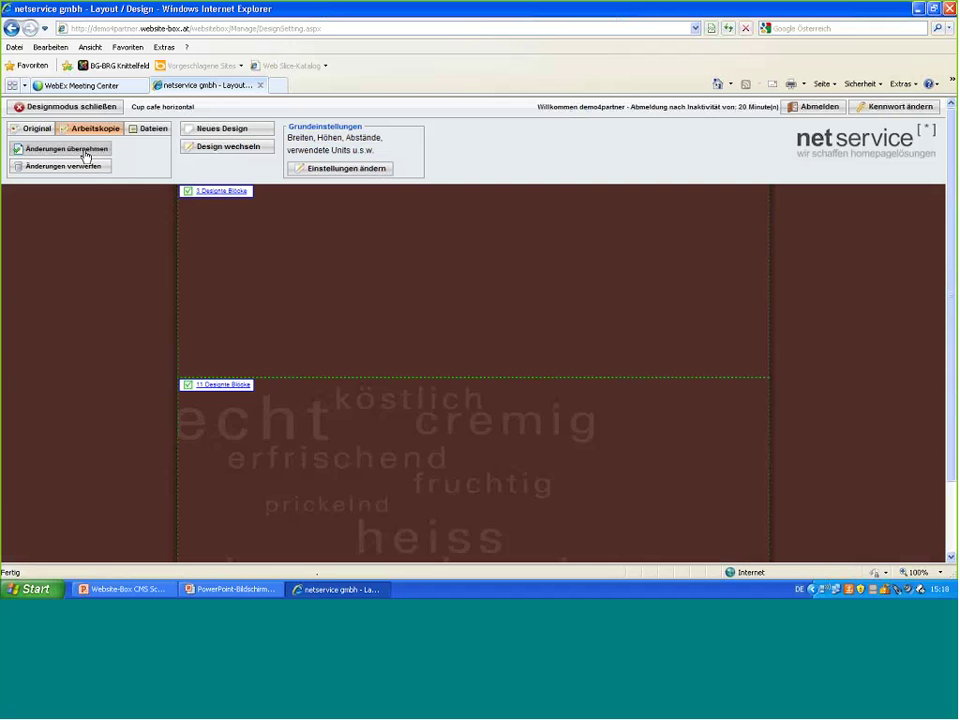
pyautogui.click(86, 155)
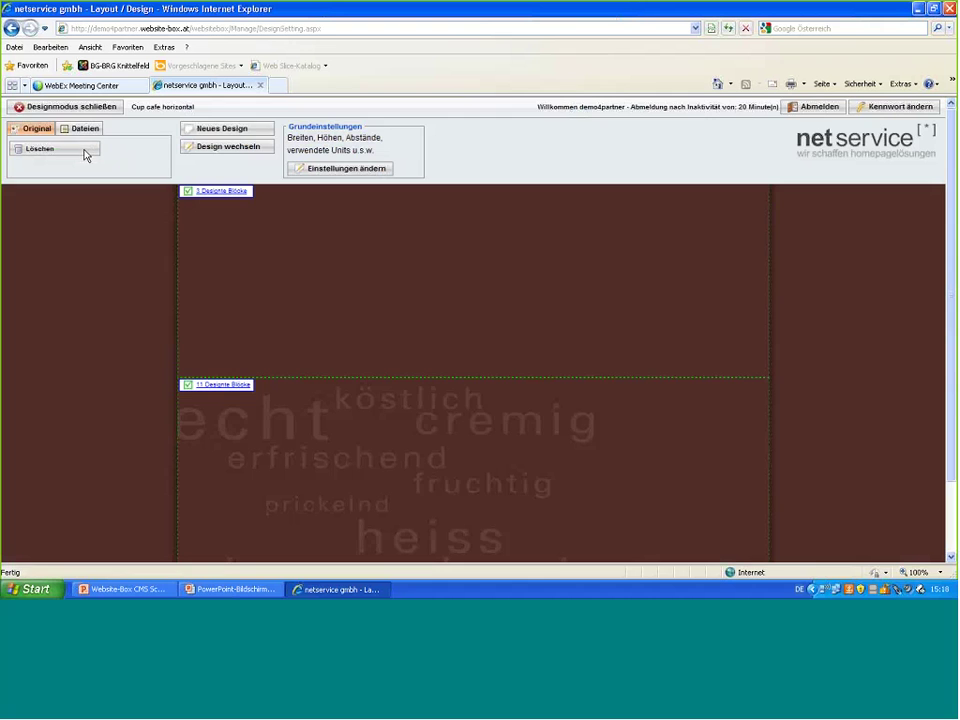
pyautogui.click(73, 107)
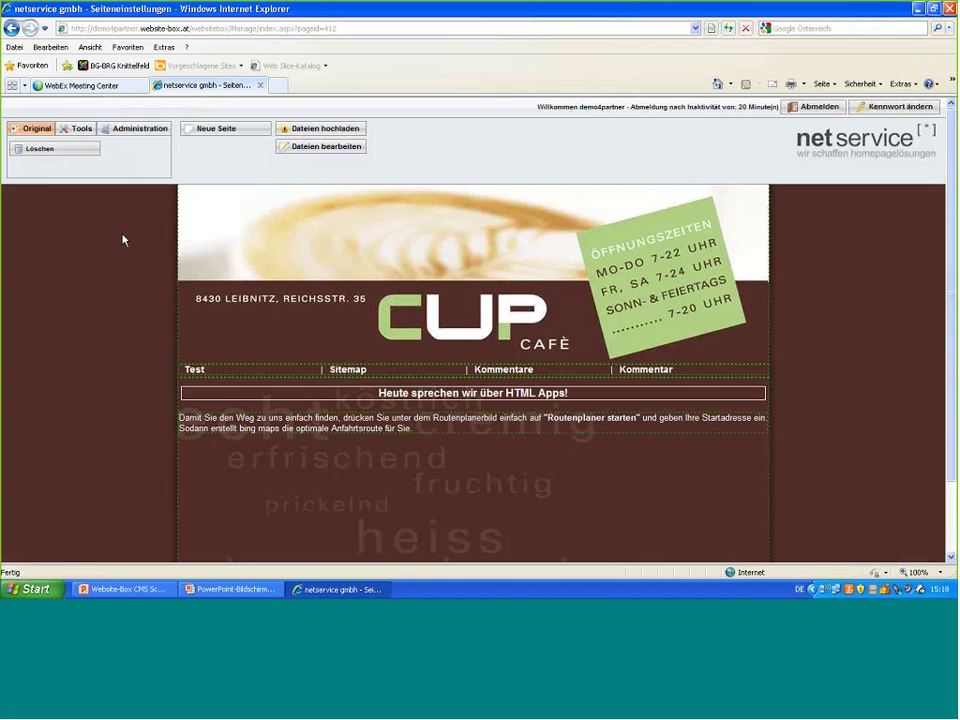
# - In HTML Appverwaltung, create a folder 'Schriftgrößenänderung' under Speicherort
pyautogui.click(82, 134)
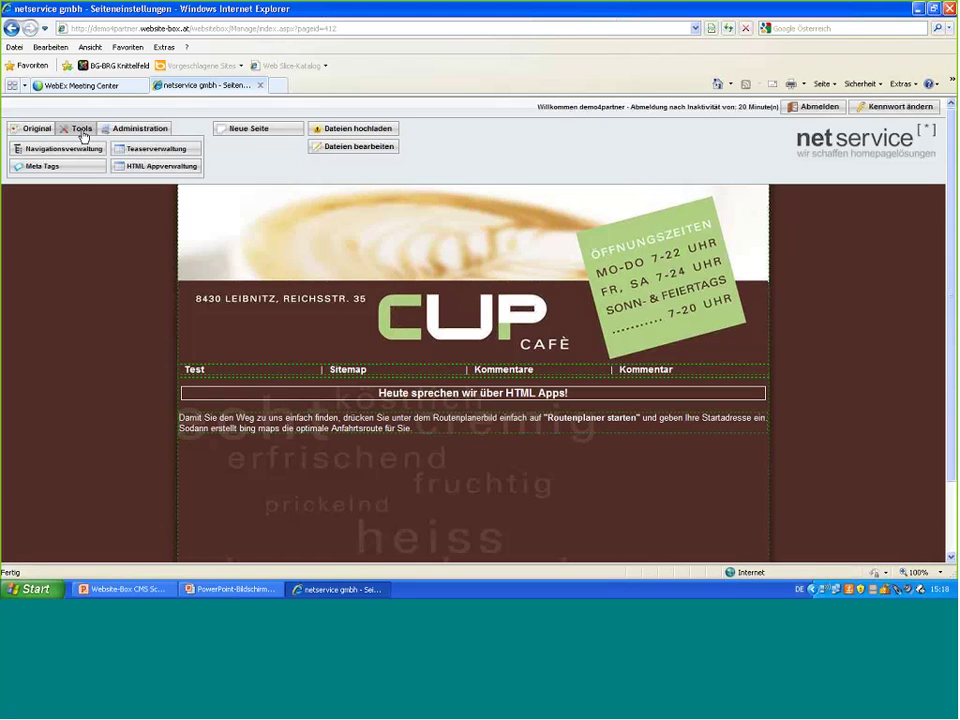
pyautogui.click(150, 167)
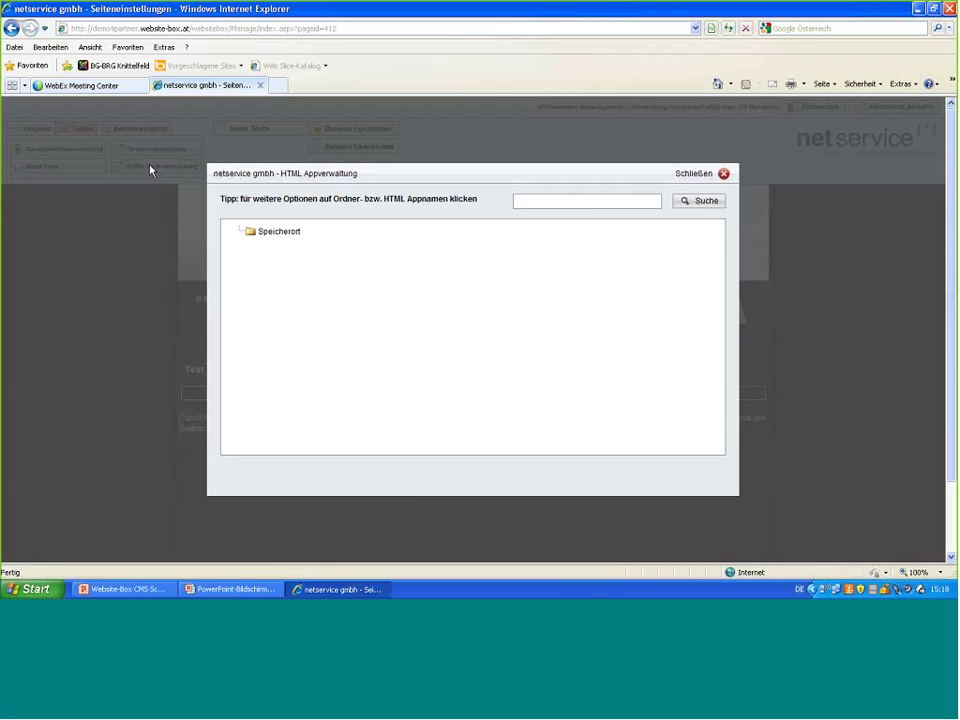
pyautogui.click(278, 236)
pyautogui.click(319, 242)
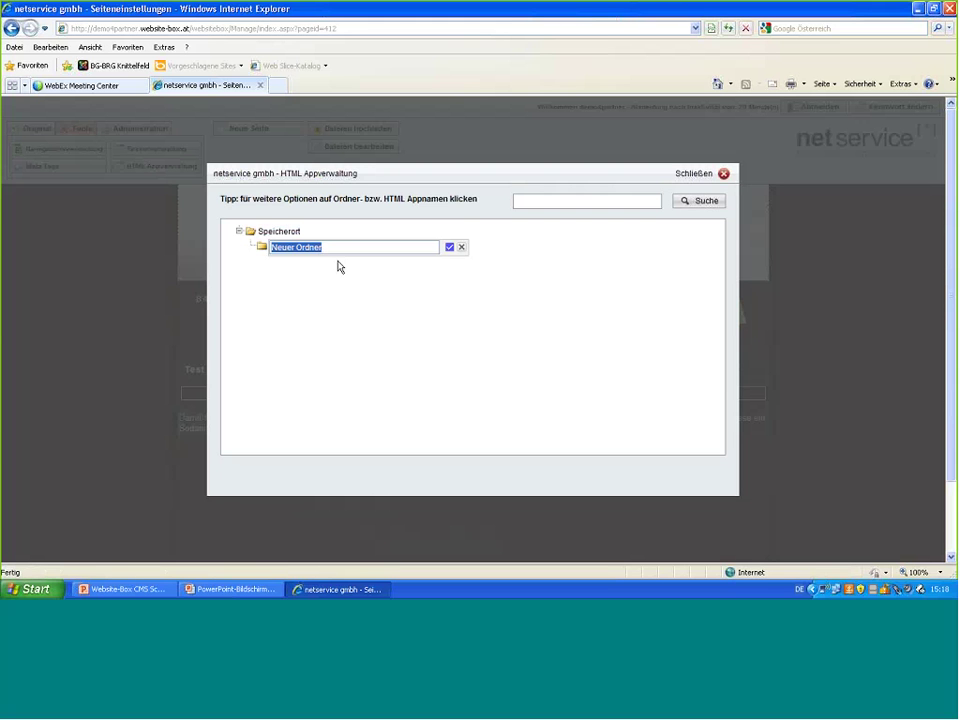
pyautogui.write('Schriftgro')
pyautogui.write('ßenänderung')
pyautogui.click(449, 247)
pyautogui.click(315, 250)
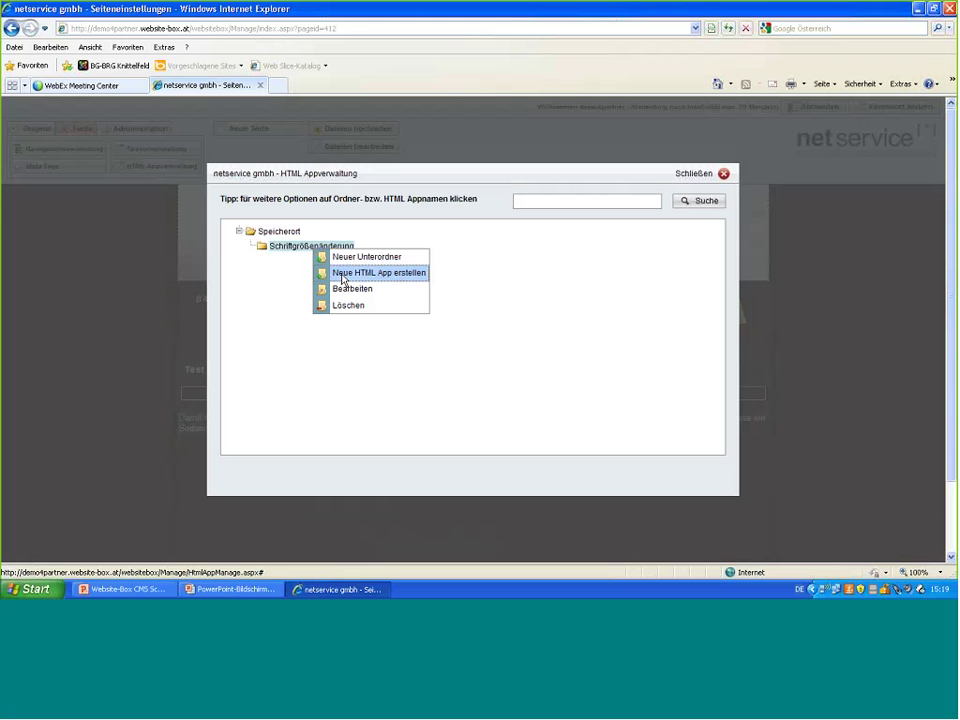
# - Create HTML app 'Schriftgrößenänderung' with design 'HTML App Schriftgrößenänderung' and template 'Schriftgröße verändern'
pyautogui.click(343, 273)
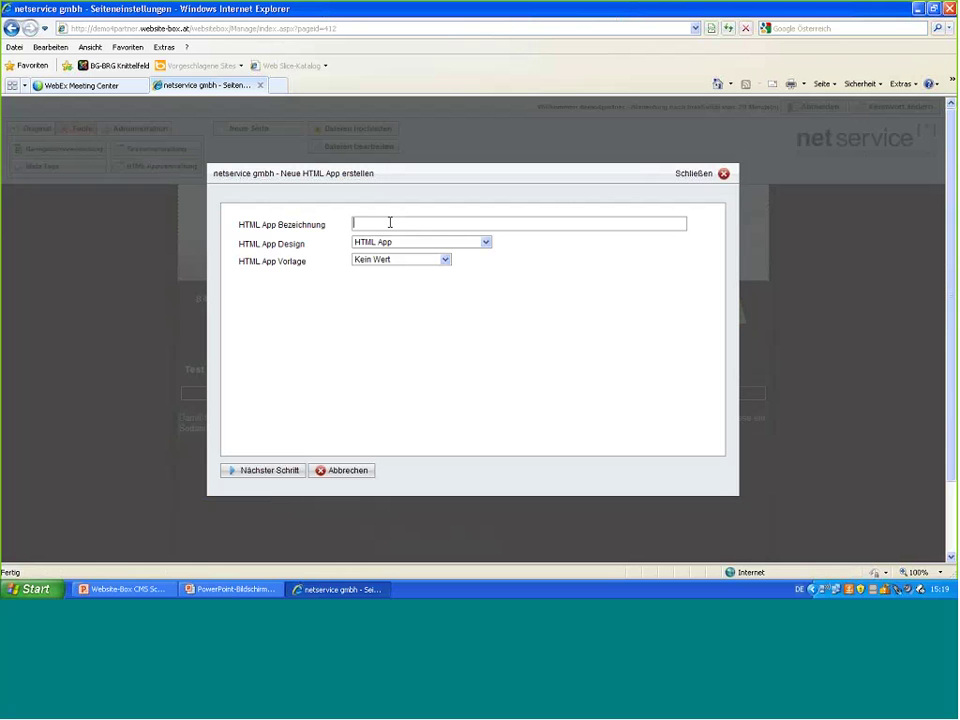
pyautogui.write('Schriftgrößenänderung')
pyautogui.click(486, 244)
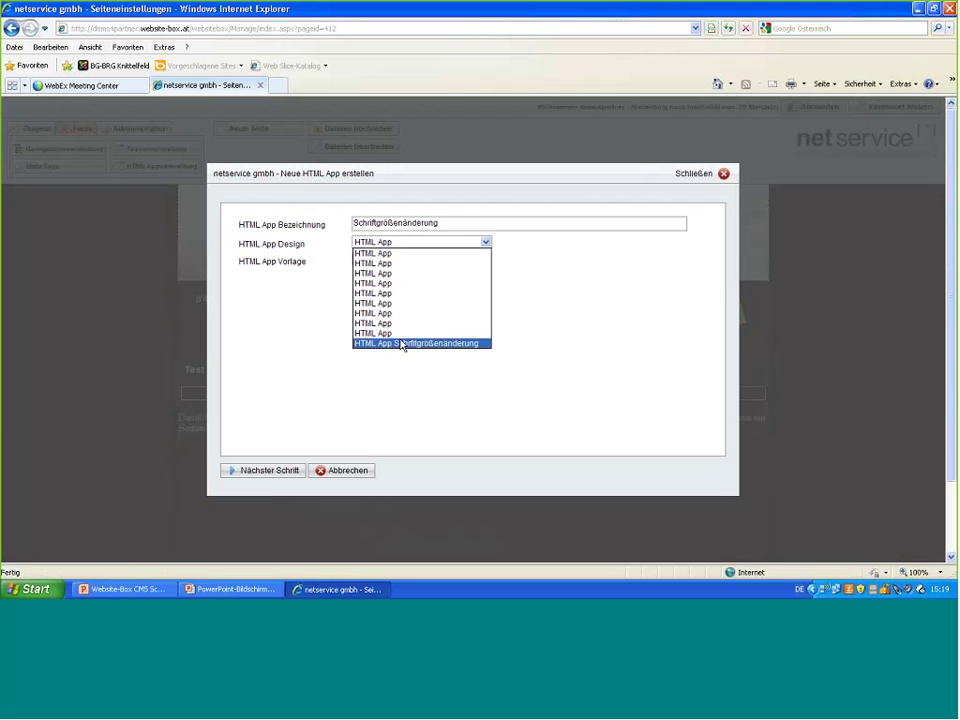
pyautogui.click(421, 344)
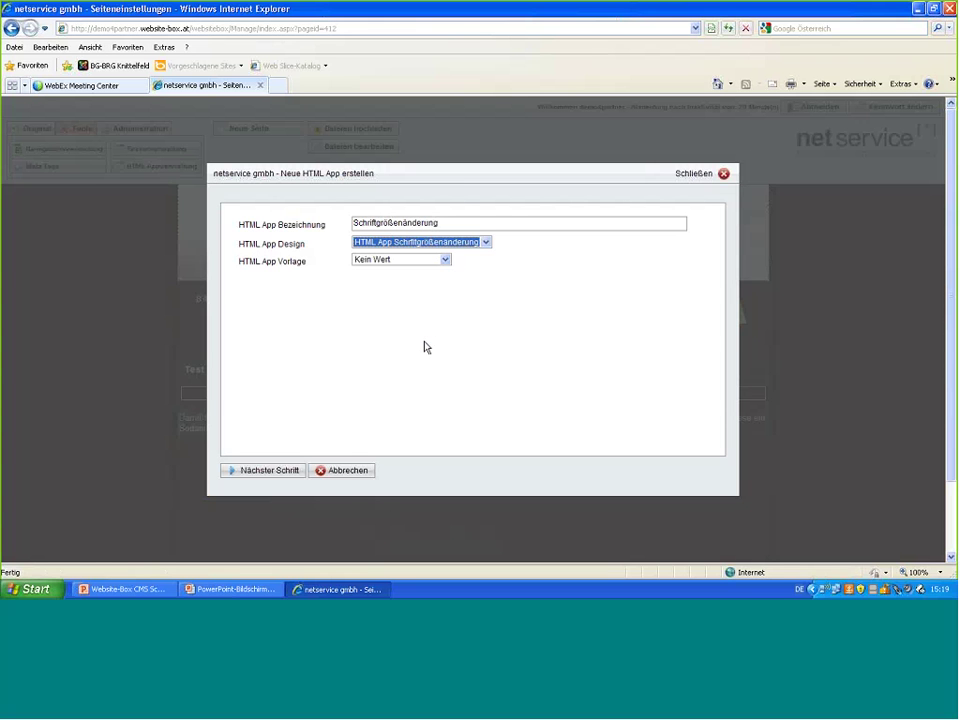
pyautogui.click(445, 260)
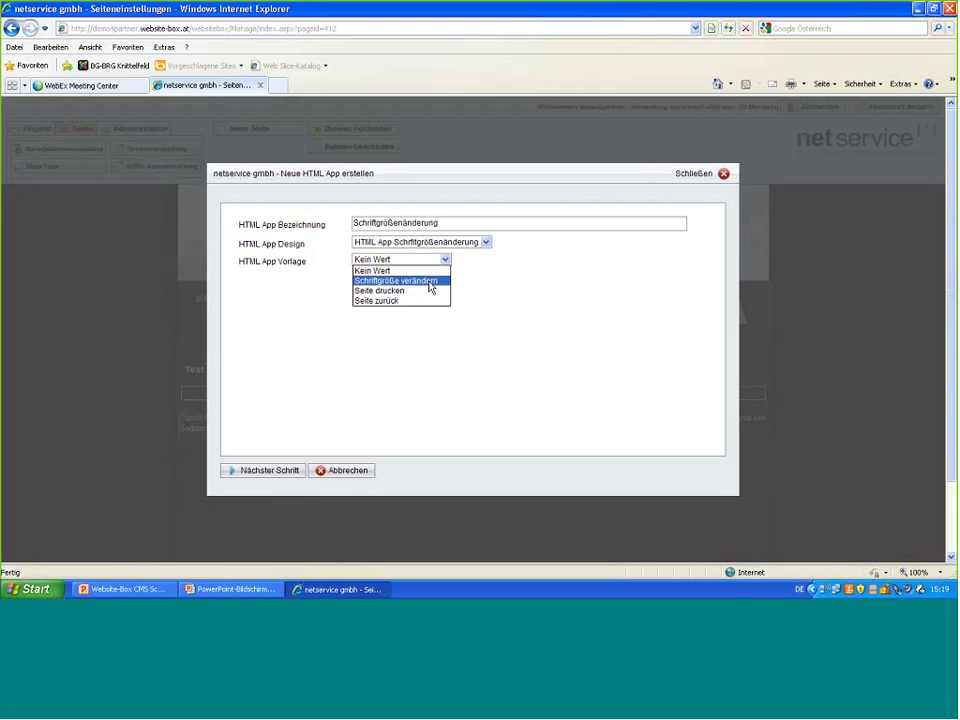
pyautogui.click(431, 282)
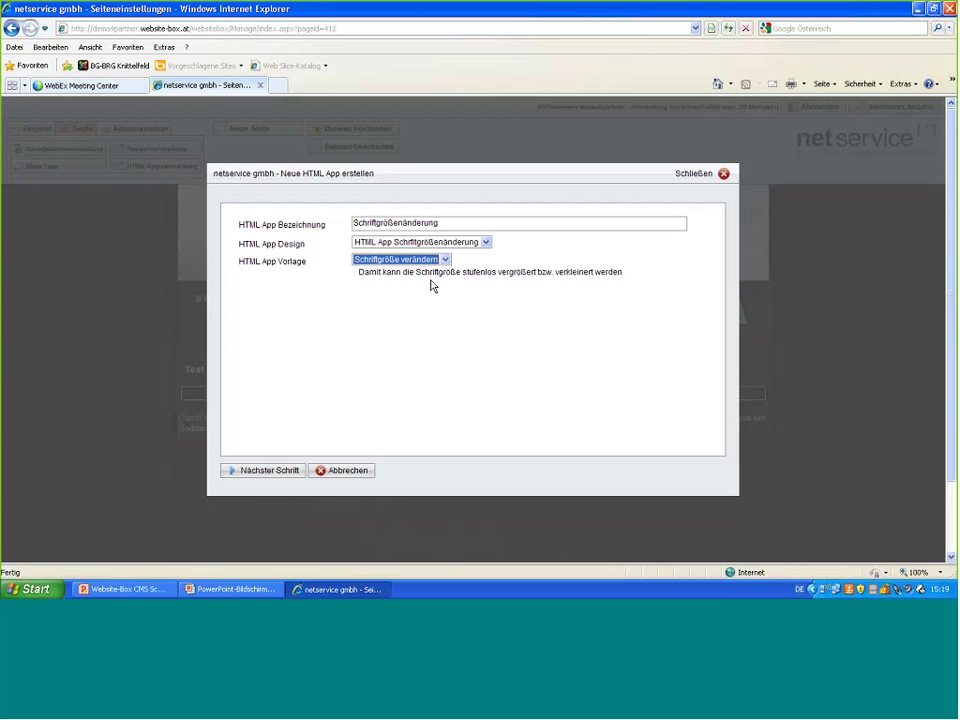
# - Move to the app's HTML code, keep it shown on all pages, and validate the ZoomInOut link code
pyautogui.click(285, 470)
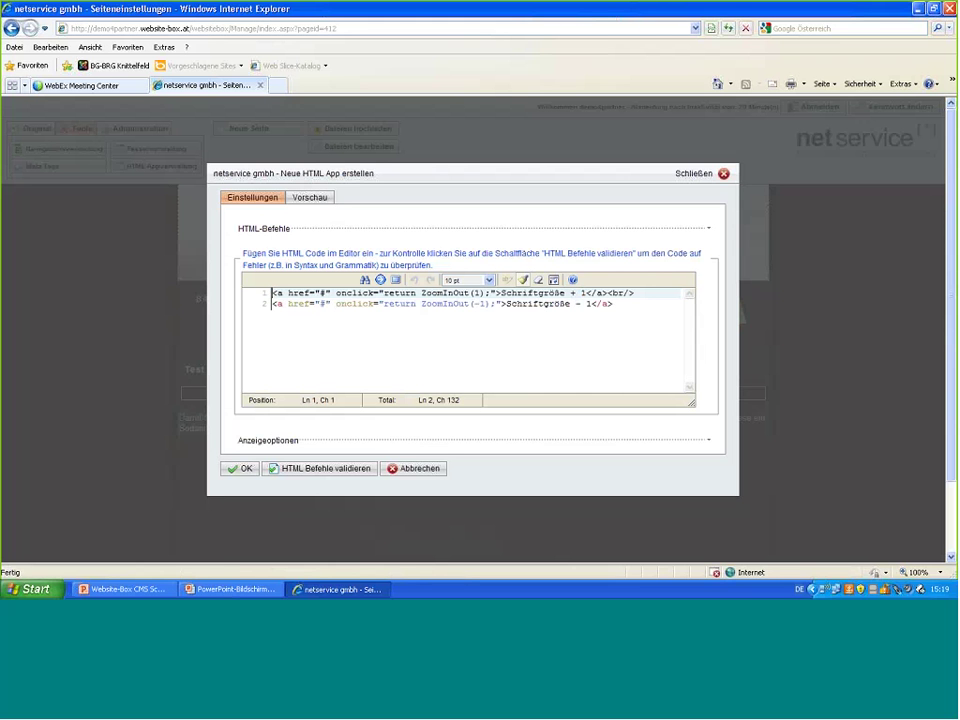
pyautogui.click(319, 441)
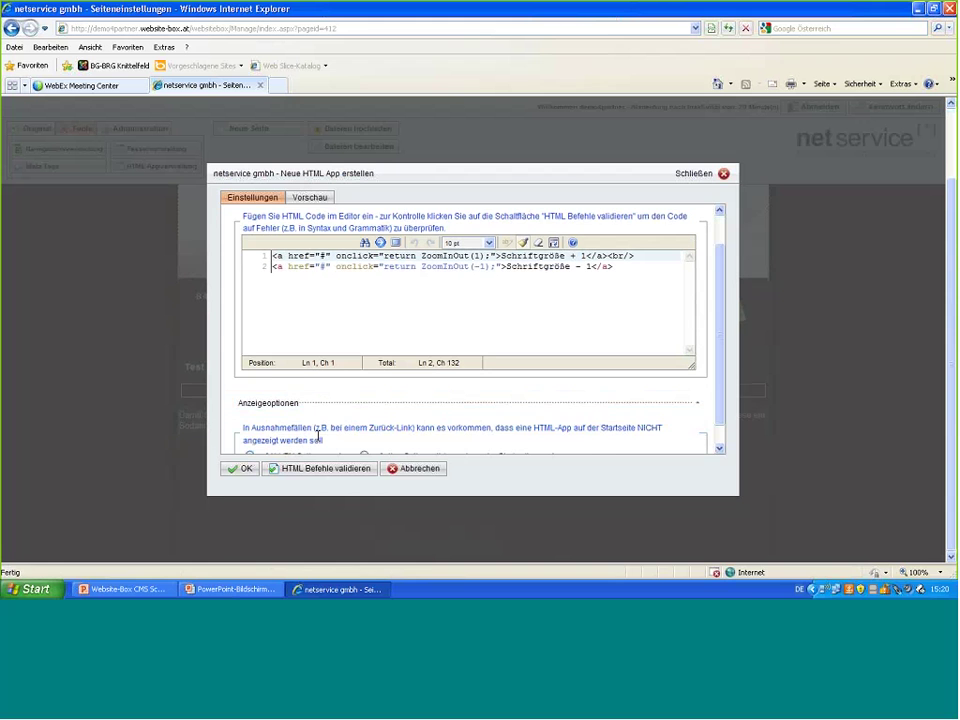
pyautogui.scroll(-1, 319, 441)
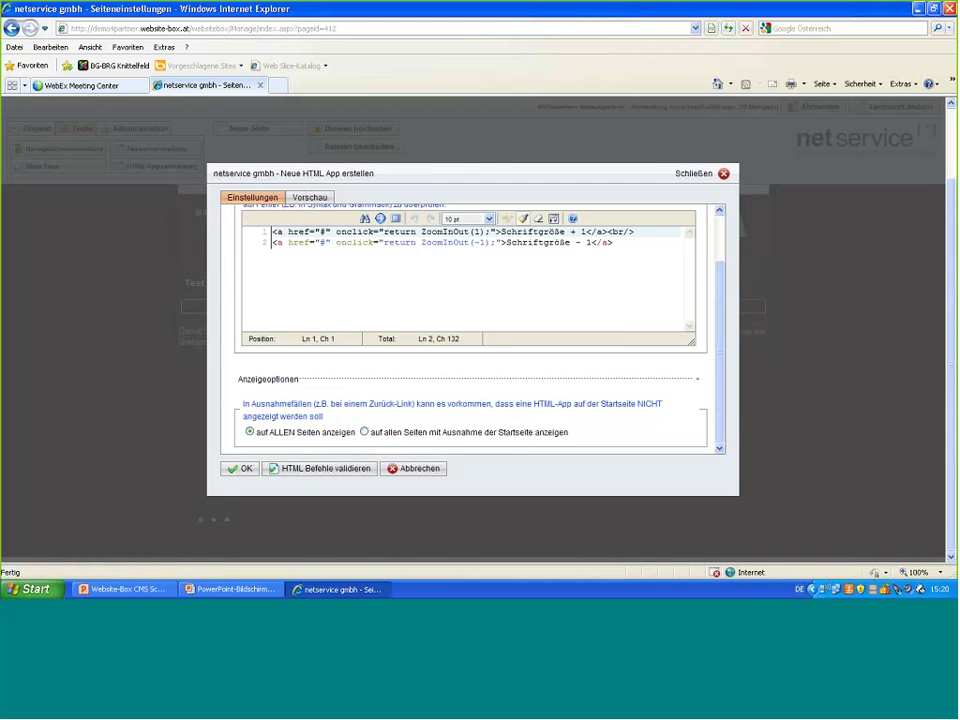
pyautogui.click(355, 467)
# - Save the Schriftgrößenänderung app and close HTML Appverwaltung
pyautogui.click(245, 470)
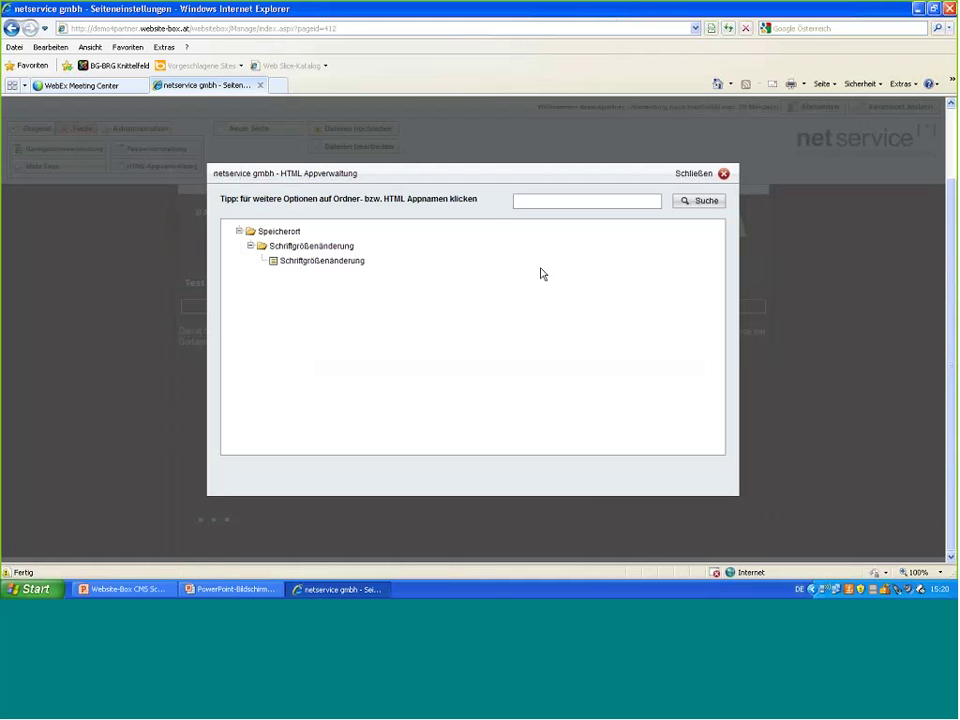
pyautogui.click(723, 174)
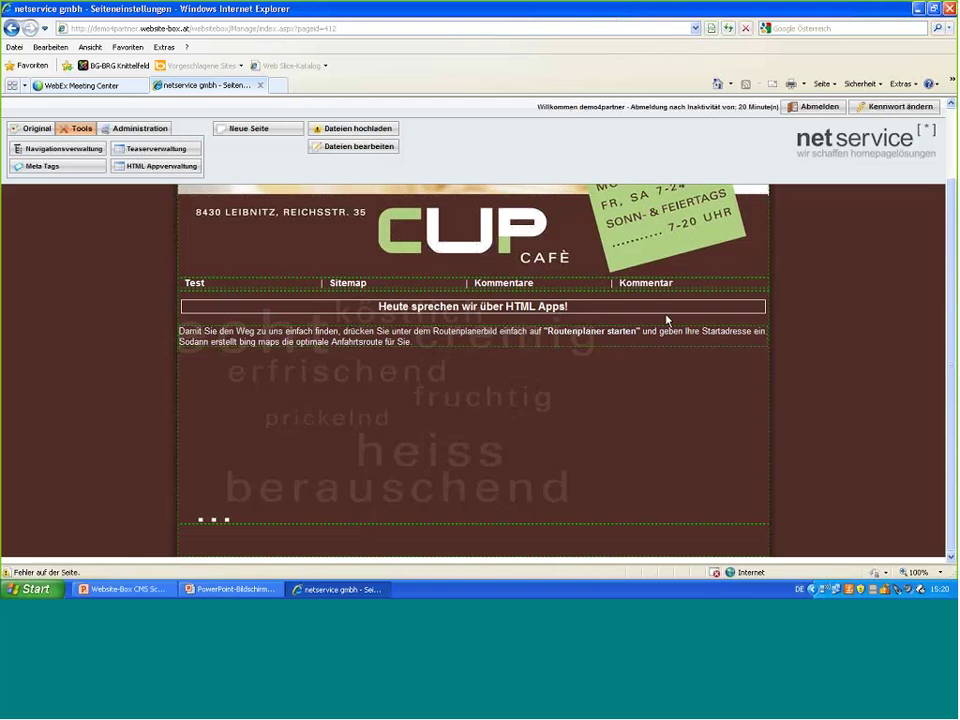
# - Insert an 'HTML App Schriftgrößenänderung' block after the header block, linked to the Schriftgrößenänderung app
pyautogui.rightClick(707, 256)
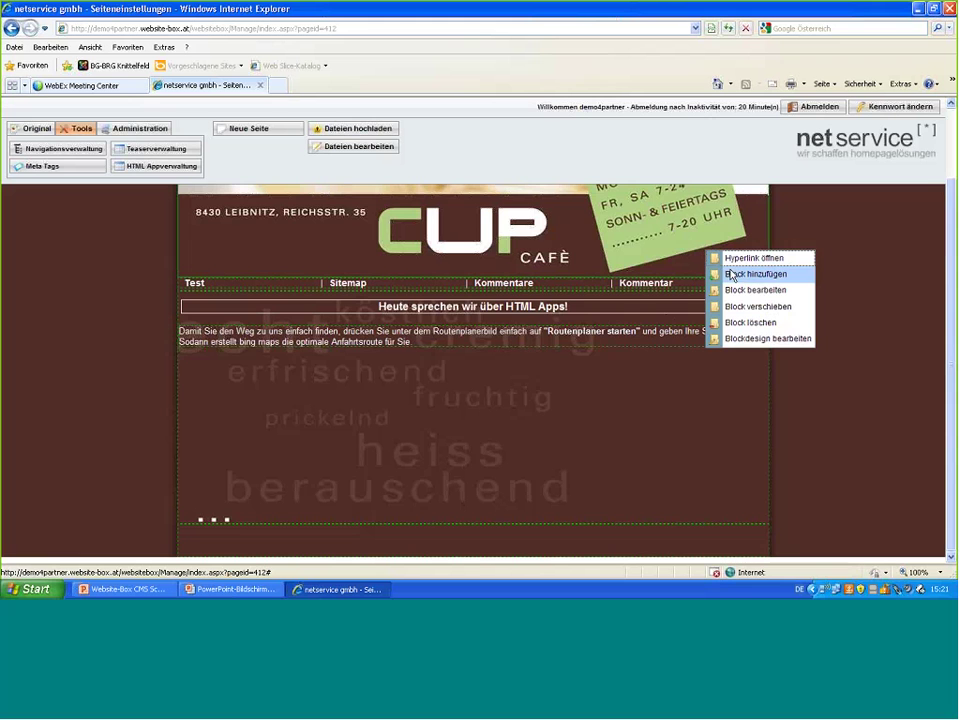
pyautogui.click(731, 274)
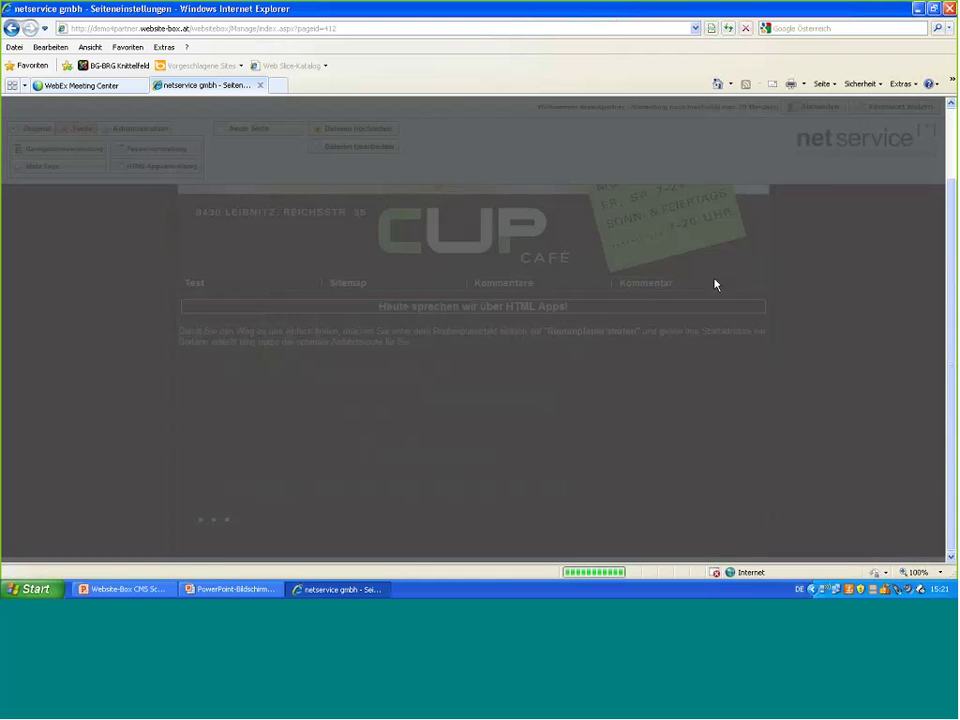
pyautogui.click(151, 253)
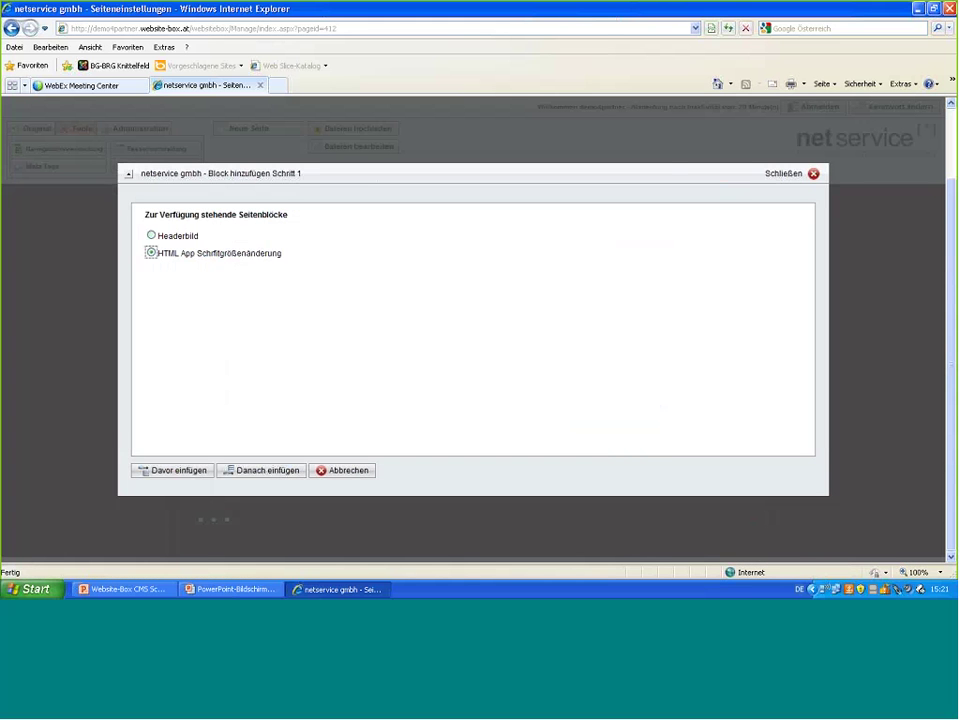
pyautogui.click(267, 471)
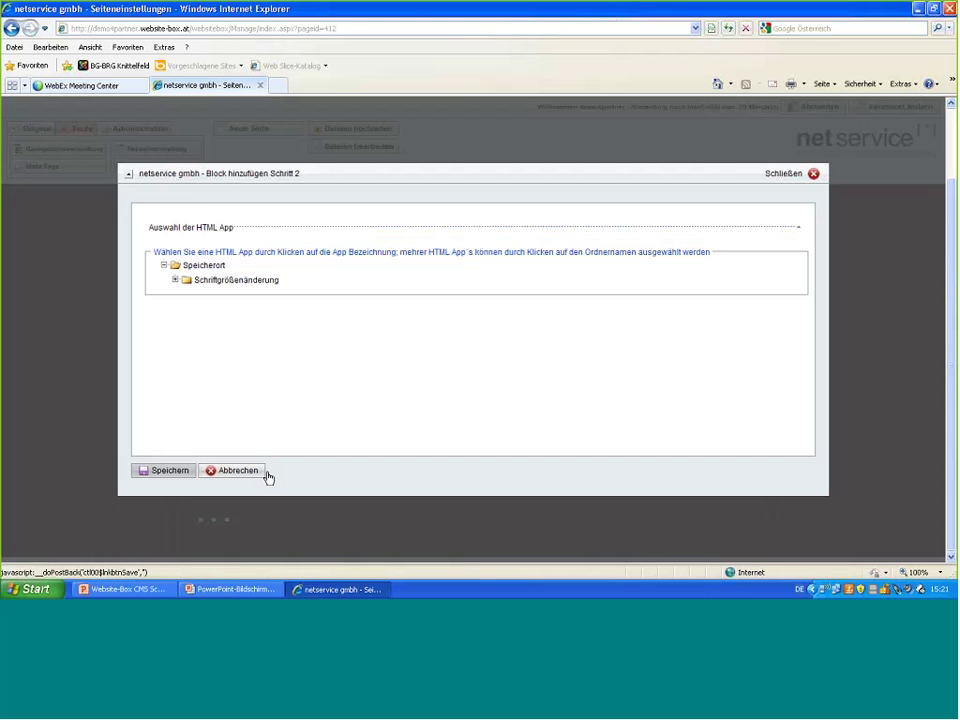
pyautogui.click(180, 281)
pyautogui.click(228, 296)
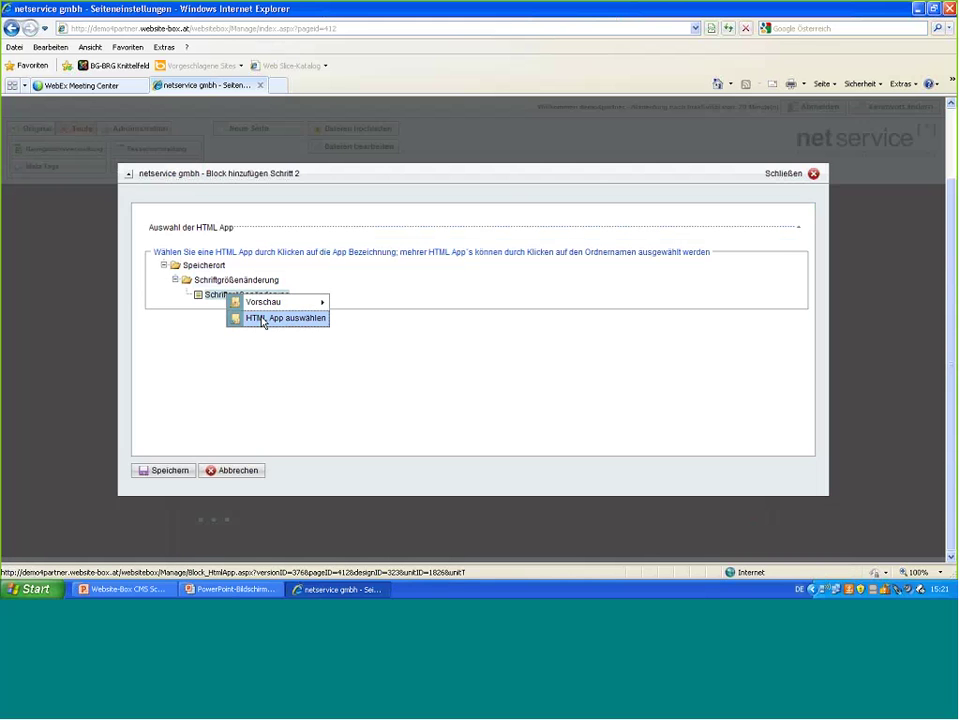
pyautogui.click(263, 319)
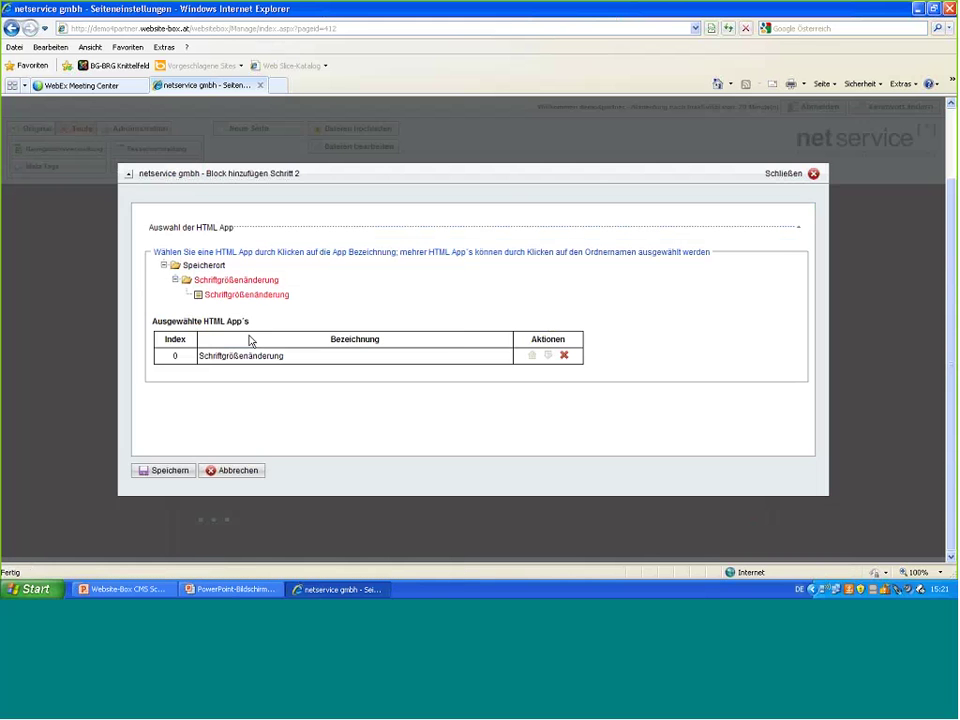
pyautogui.click(182, 474)
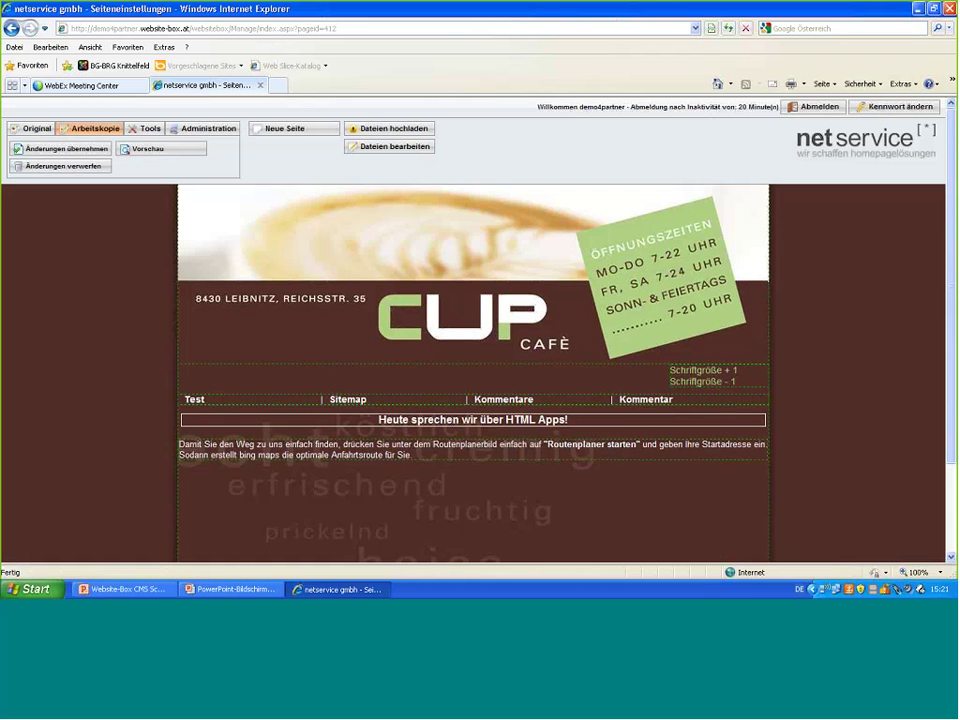
pyautogui.click(68, 156)
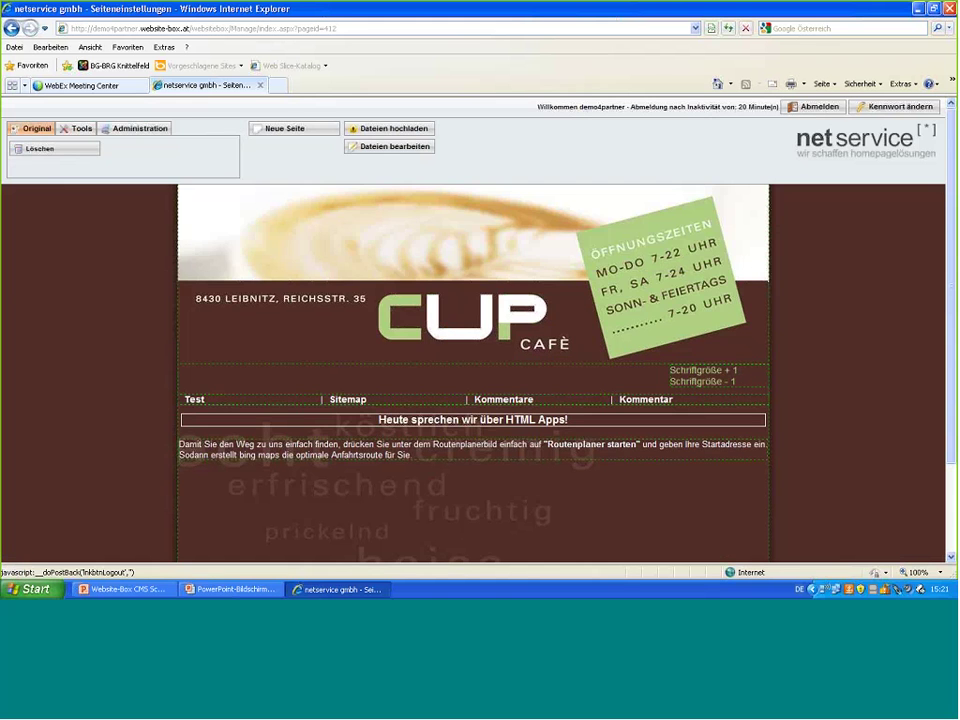
pyautogui.click(818, 110)
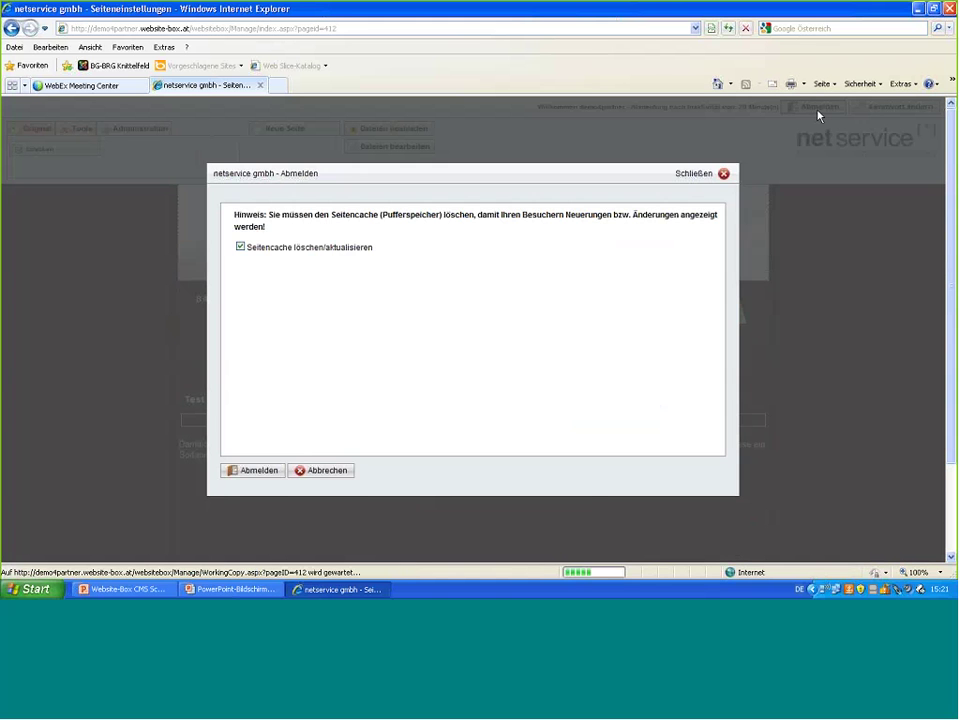
pyautogui.click(266, 472)
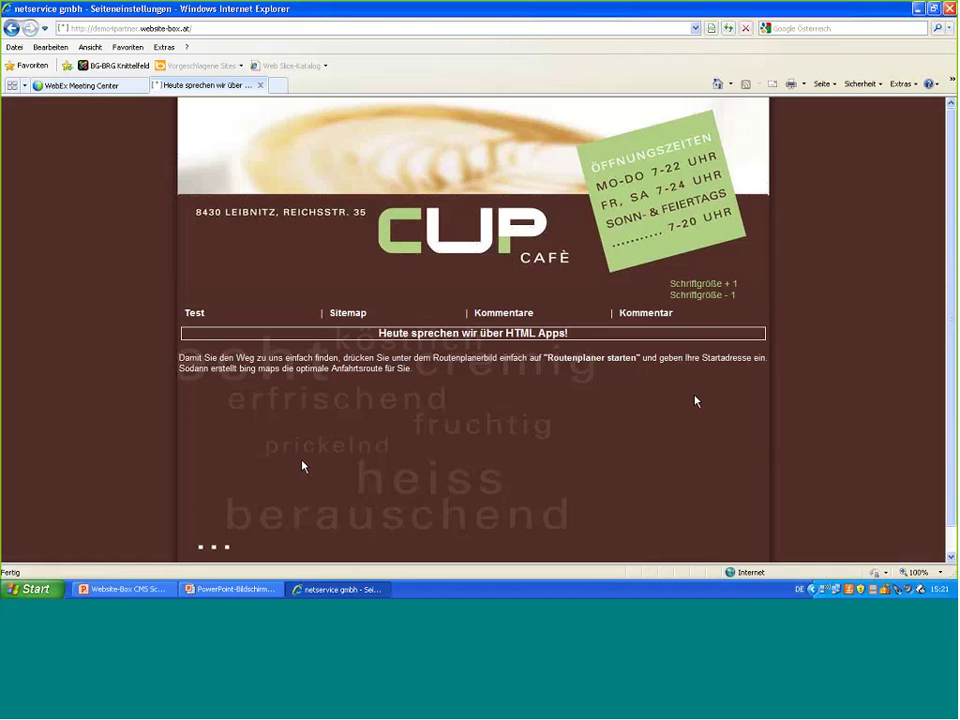
pyautogui.click(708, 284)
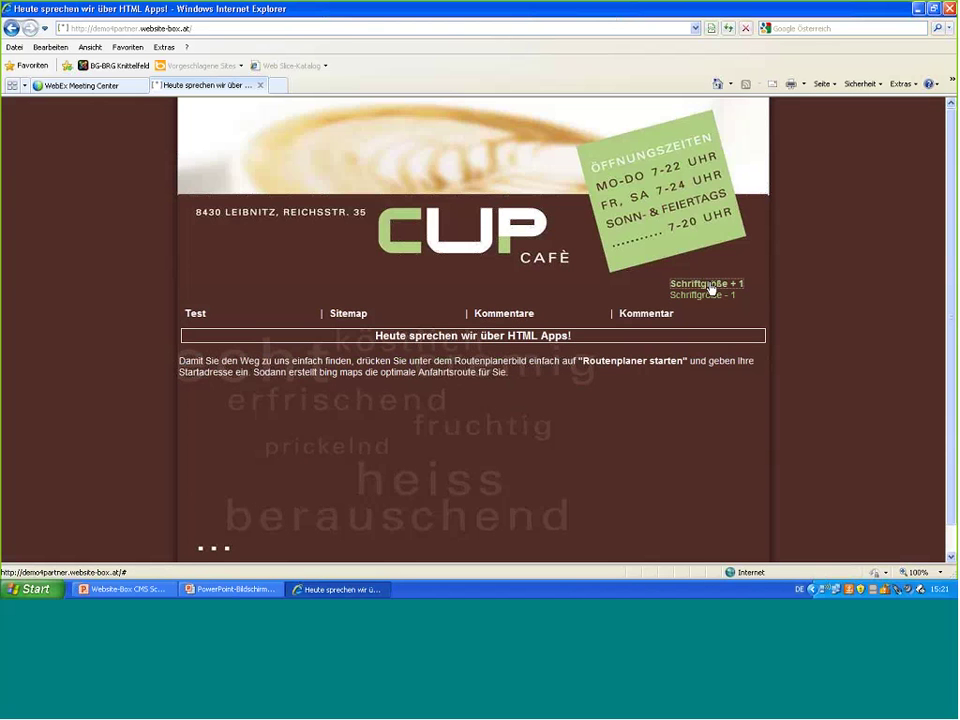
pyautogui.click(708, 284)
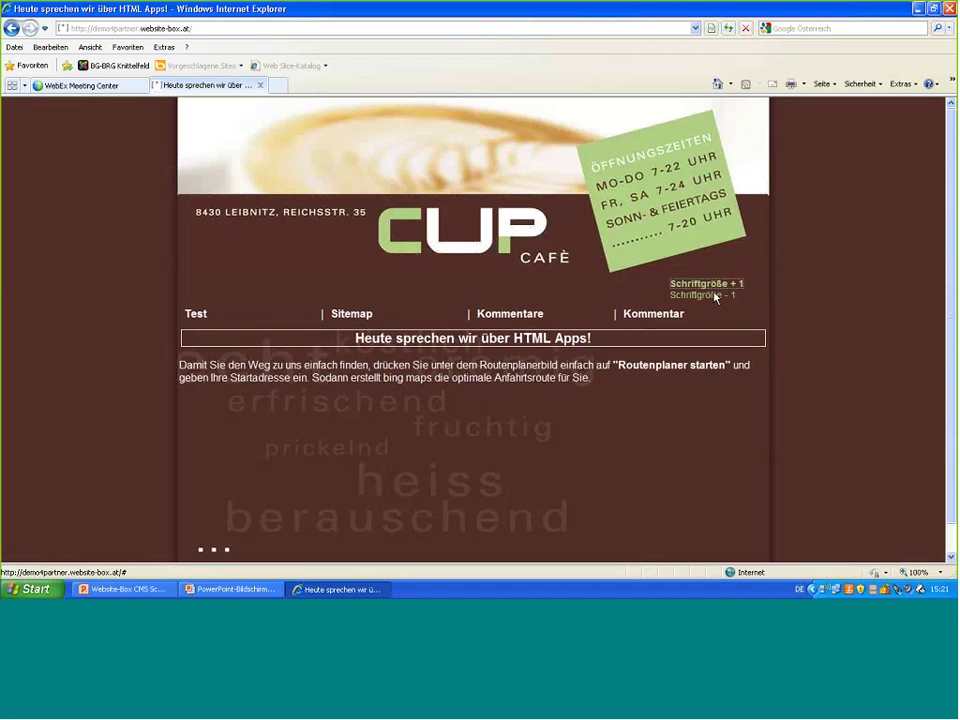
pyautogui.click(716, 298)
pyautogui.click(716, 297)
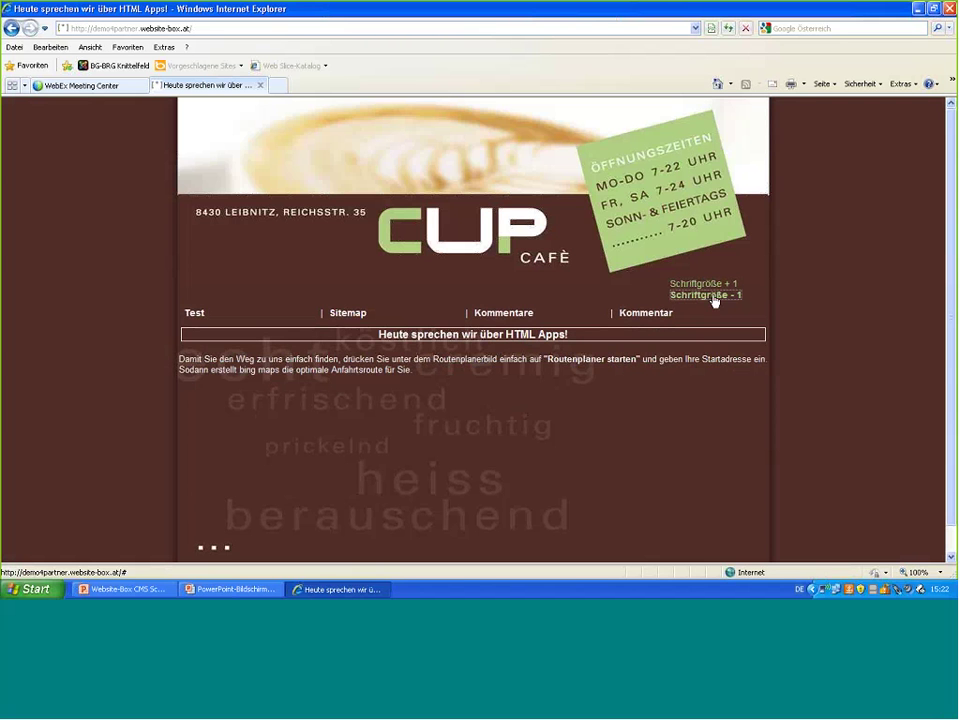
pyautogui.click(703, 297)
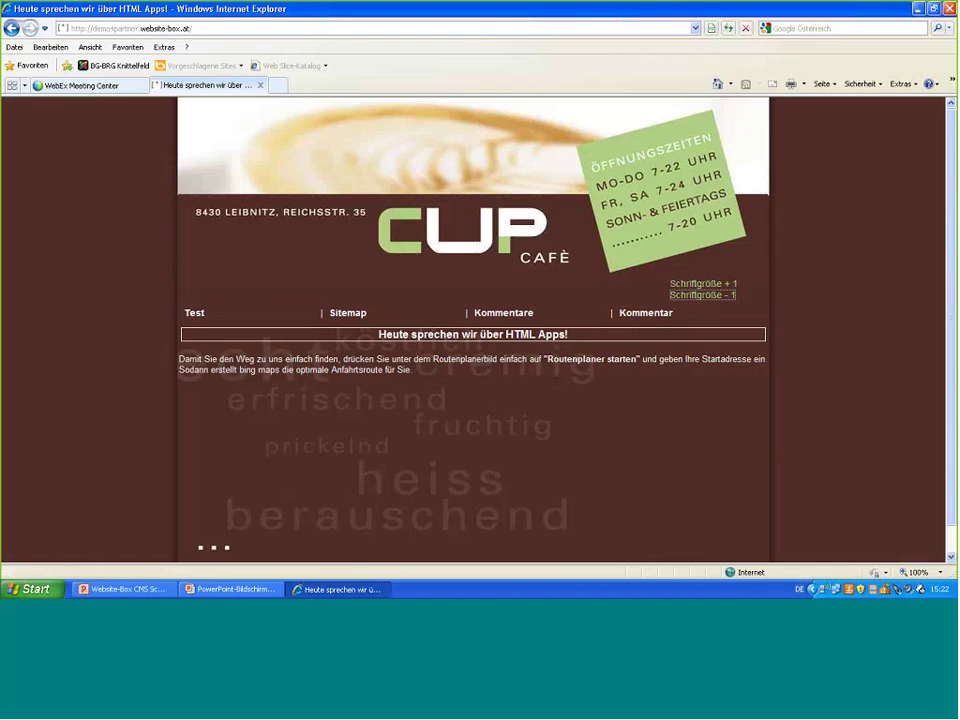
# - Log back in with the account password and bring up the font-size block's options
pyautogui.click(22, 110)
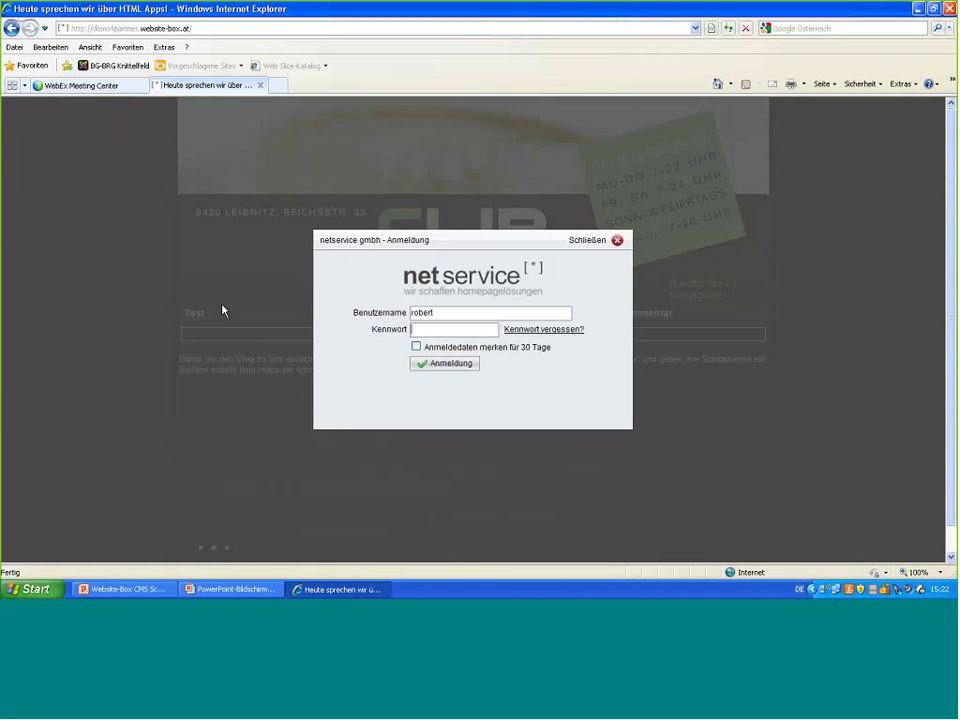
pyautogui.write('demo12345')
pyautogui.press('Return')
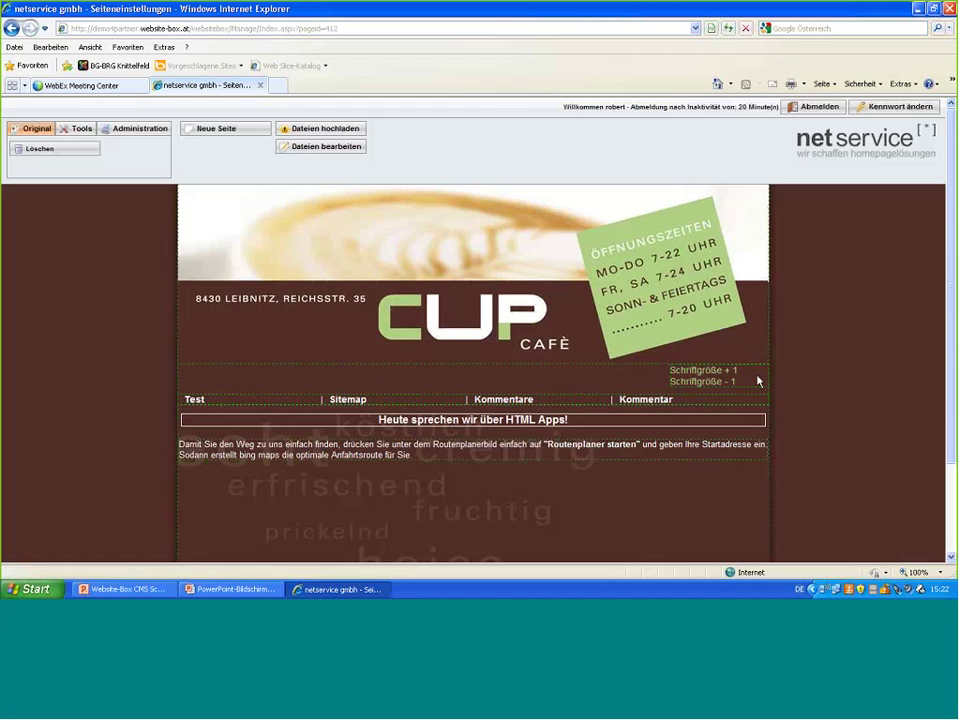
pyautogui.click(758, 380)
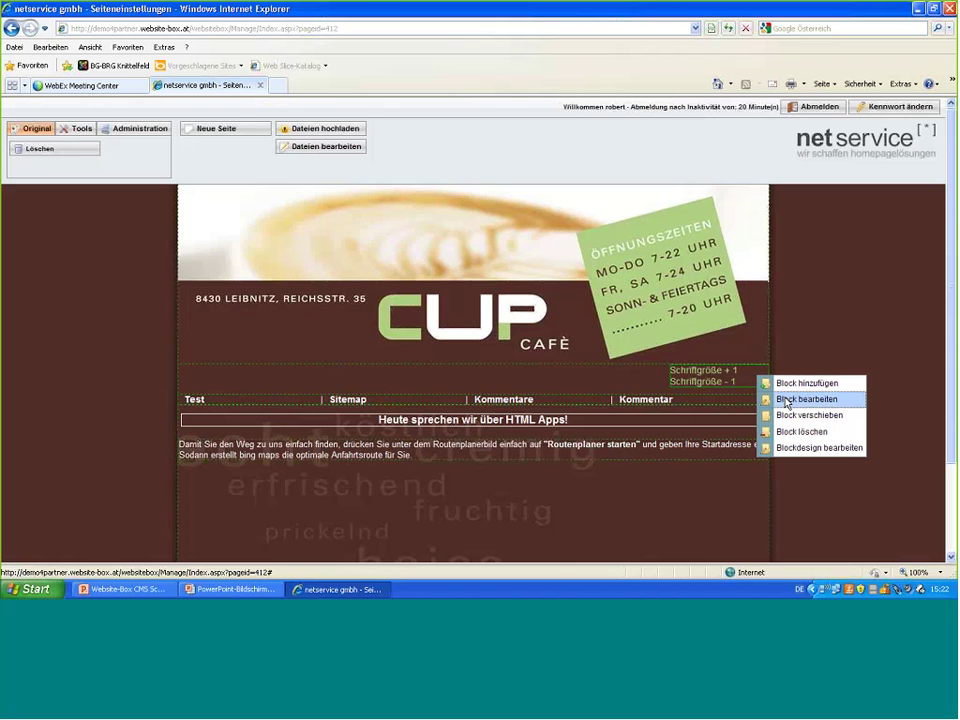
# - Edit the font-size block so the enlarge link reads '+++' instead of '+ 1'
pyautogui.click(786, 401)
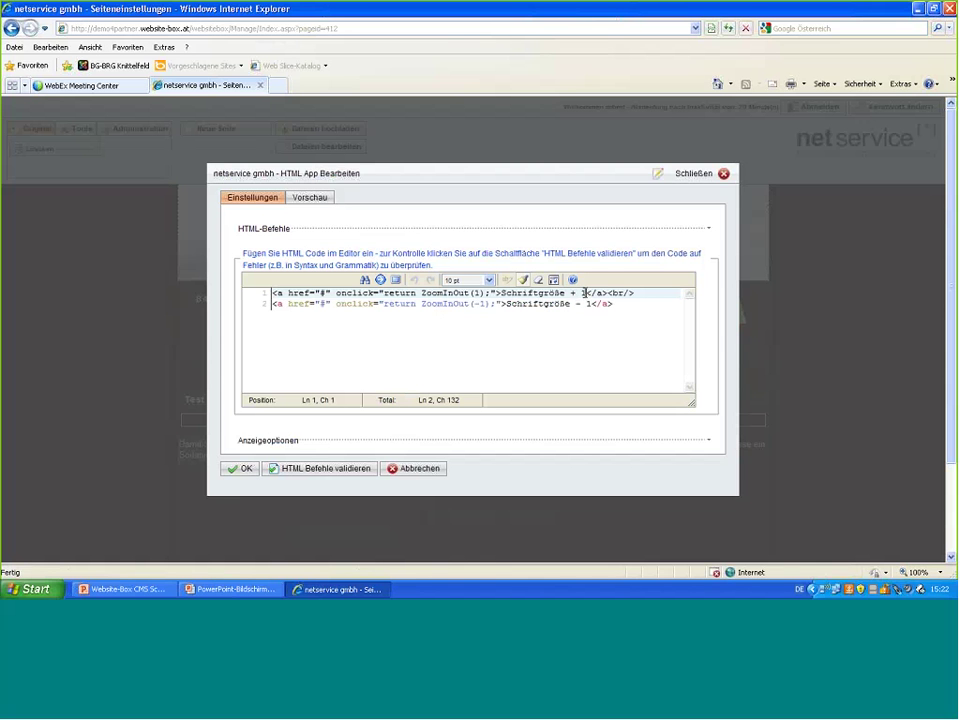
pyautogui.click(584, 293)
pyautogui.press('BackSpace')
pyautogui.press('BackSpace')
pyautogui.write('++')
pyautogui.press('End')
pyautogui.press('BackSpace')
pyautogui.press('BackSpace')
pyautogui.press('BackSpace')
pyautogui.press('BackSpace')
pyautogui.press('BackSpace')
# - Strip 'Schriftgröße' from line 2, relabel the shrink link '---', and validate the HTML
pyautogui.click(567, 336)
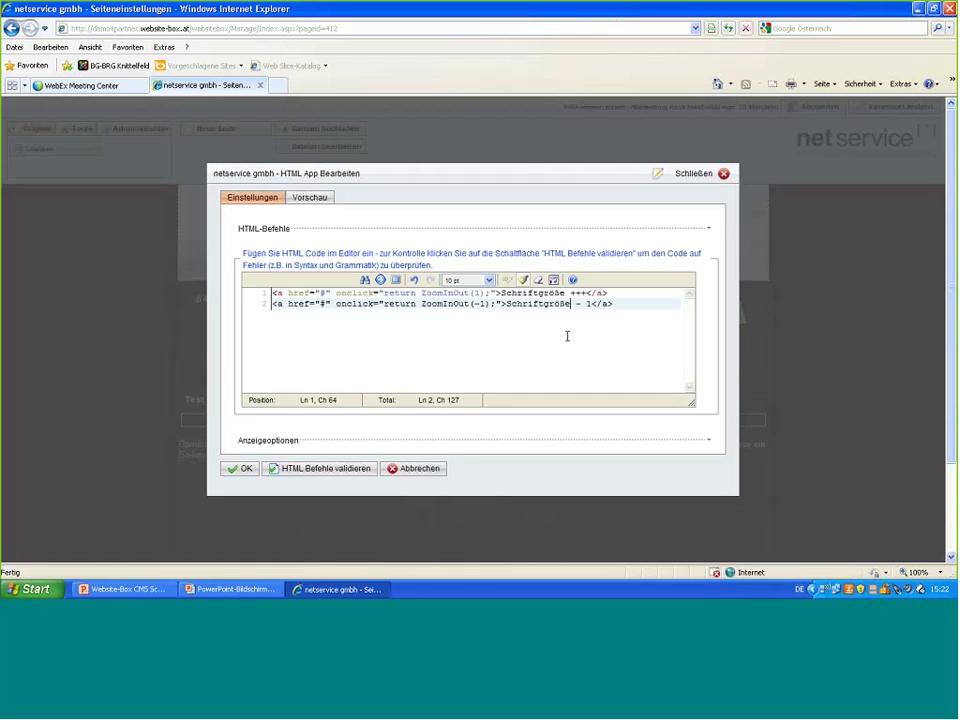
pyautogui.press('BackSpace')
pyautogui.press('BackSpace')
pyautogui.press('BackSpace')
pyautogui.press('BackSpace')
pyautogui.press('BackSpace')
pyautogui.press('BackSpace')
pyautogui.press('BackSpace')
pyautogui.press('BackSpace')
pyautogui.press('BackSpace')
pyautogui.press('BackSpace')
pyautogui.press('BackSpace')
pyautogui.press('BackSpace')
pyautogui.press('BackSpace')
pyautogui.press('BackSpace')
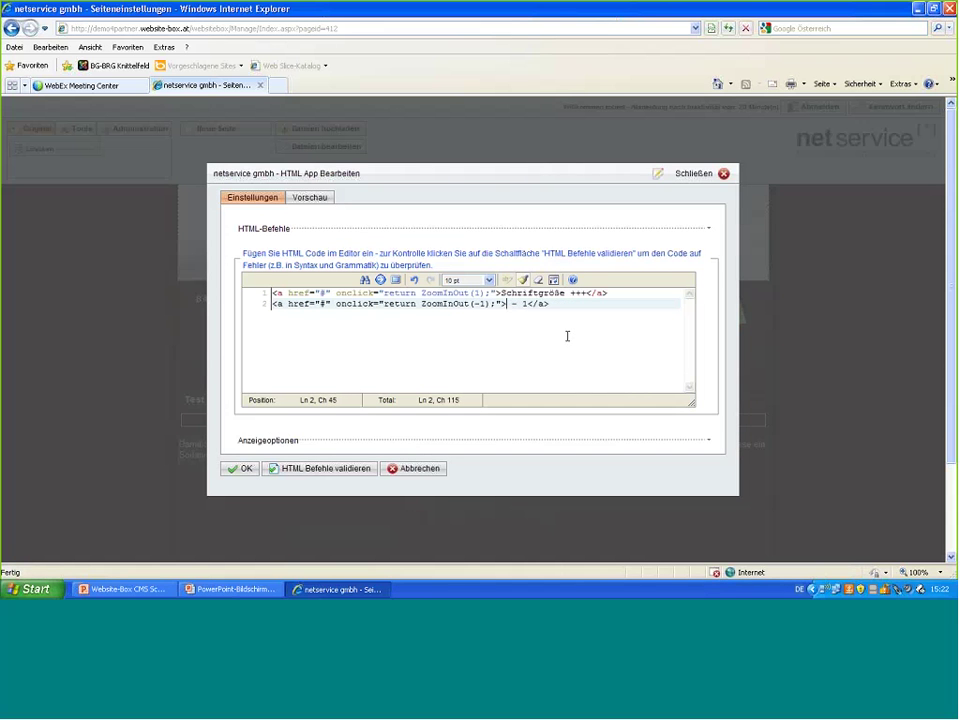
pyautogui.click(528, 307)
pyautogui.press('BackSpace')
pyautogui.press('BackSpace')
pyautogui.write('--')
pyautogui.click(331, 468)
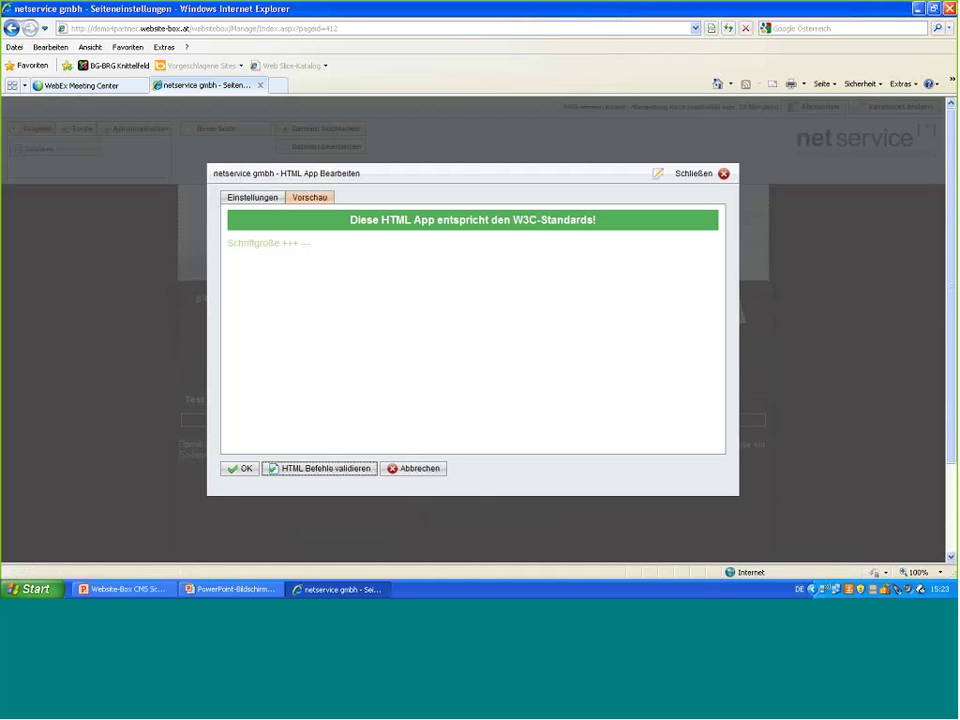
# - Insert a ' /' separator after '+++' in the HTML and save the font-size block
pyautogui.click(253, 198)
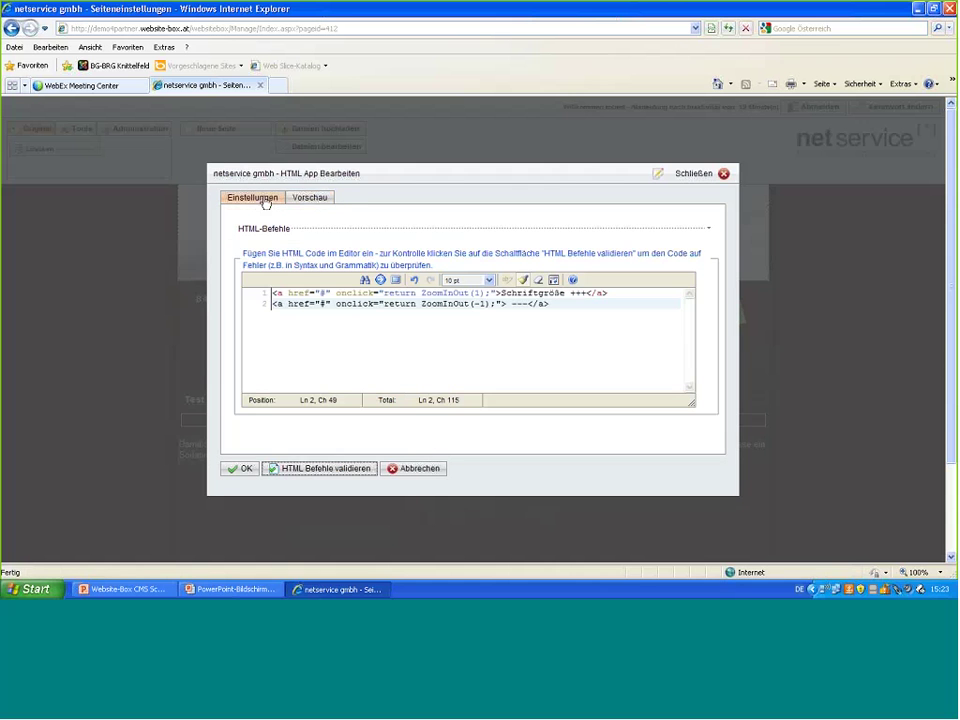
pyautogui.click(586, 293)
pyautogui.write('+ ')
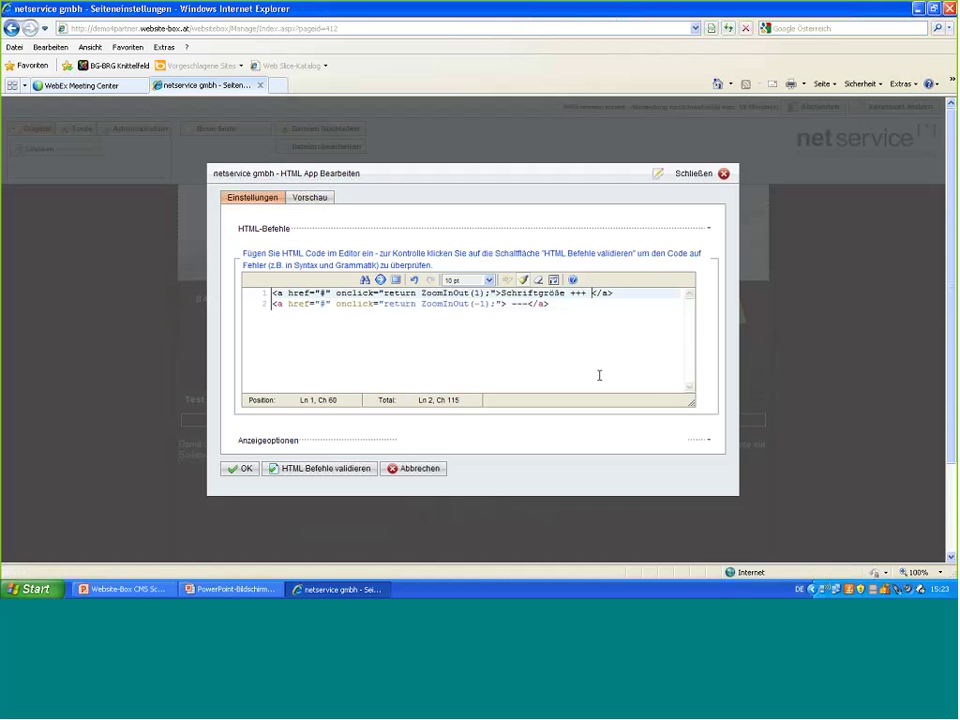
pyautogui.write('/')
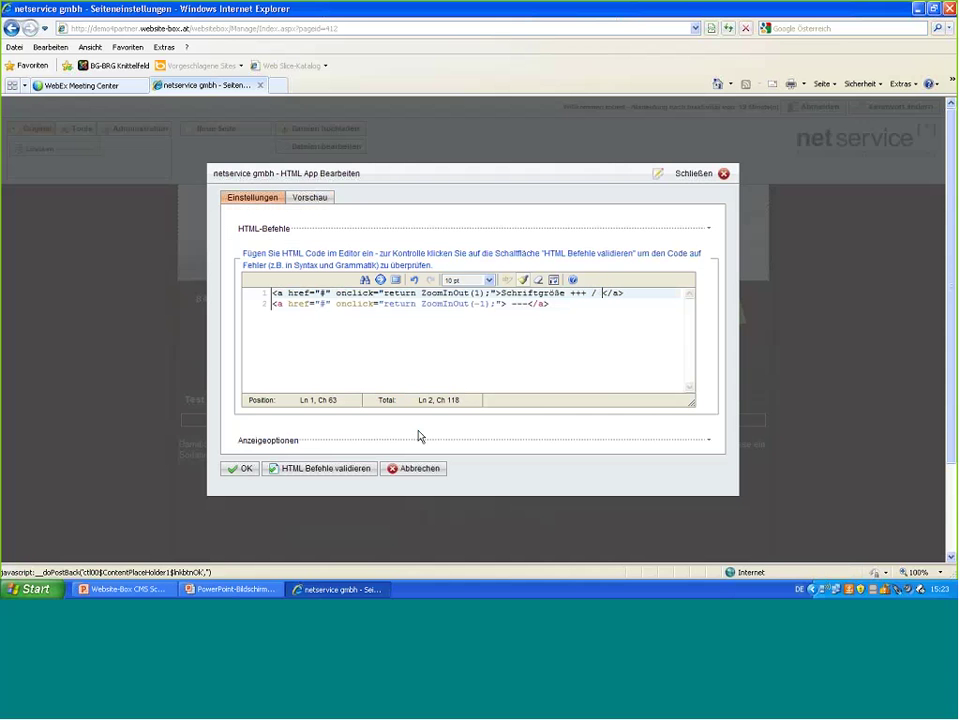
pyautogui.click(246, 470)
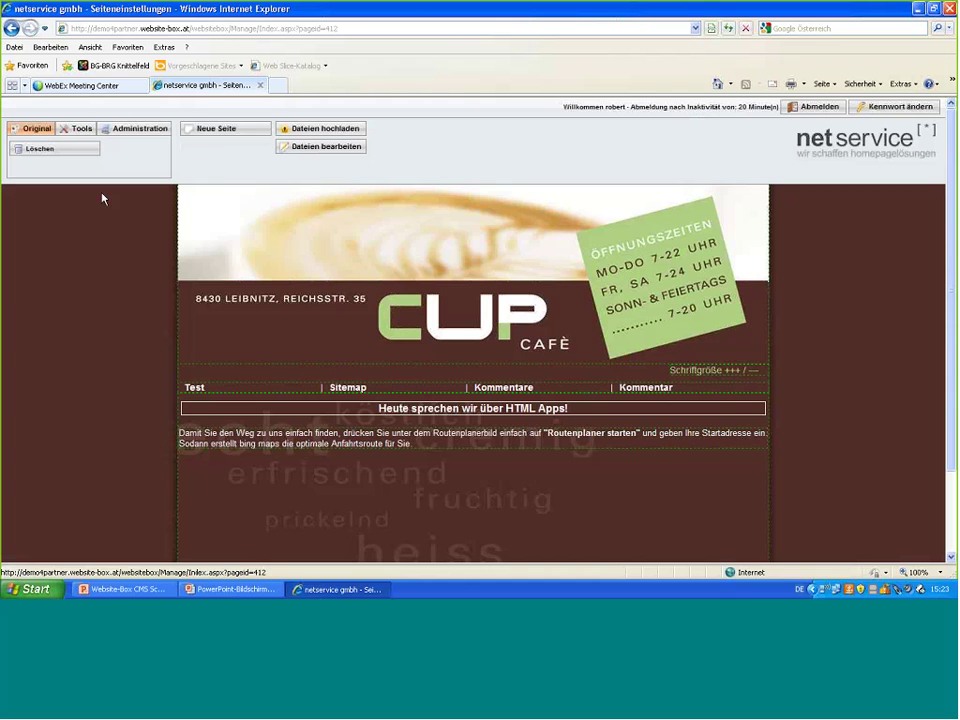
# - Log out, test the +++ and --- links on the live page, and reopen the CMS login
pyautogui.click(816, 107)
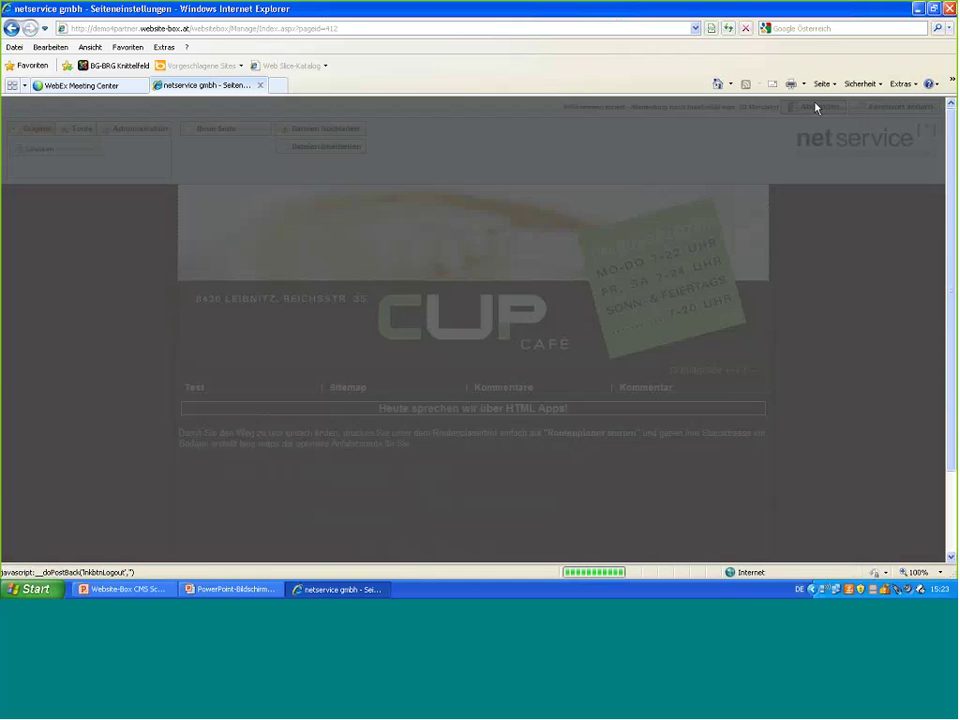
pyautogui.click(262, 470)
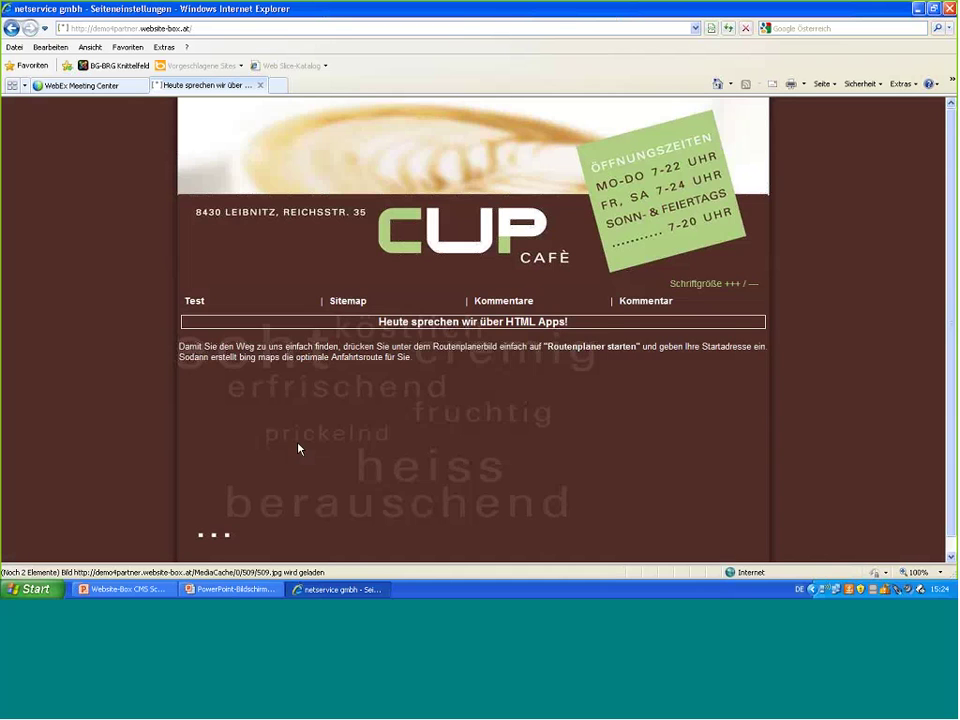
pyautogui.click(711, 286)
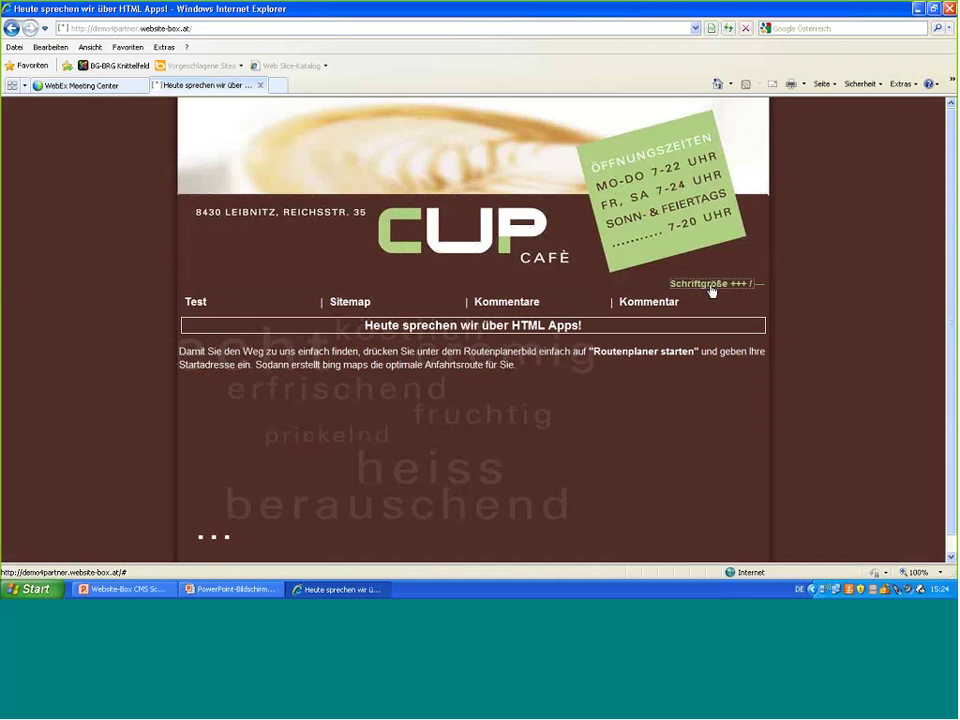
pyautogui.click(752, 287)
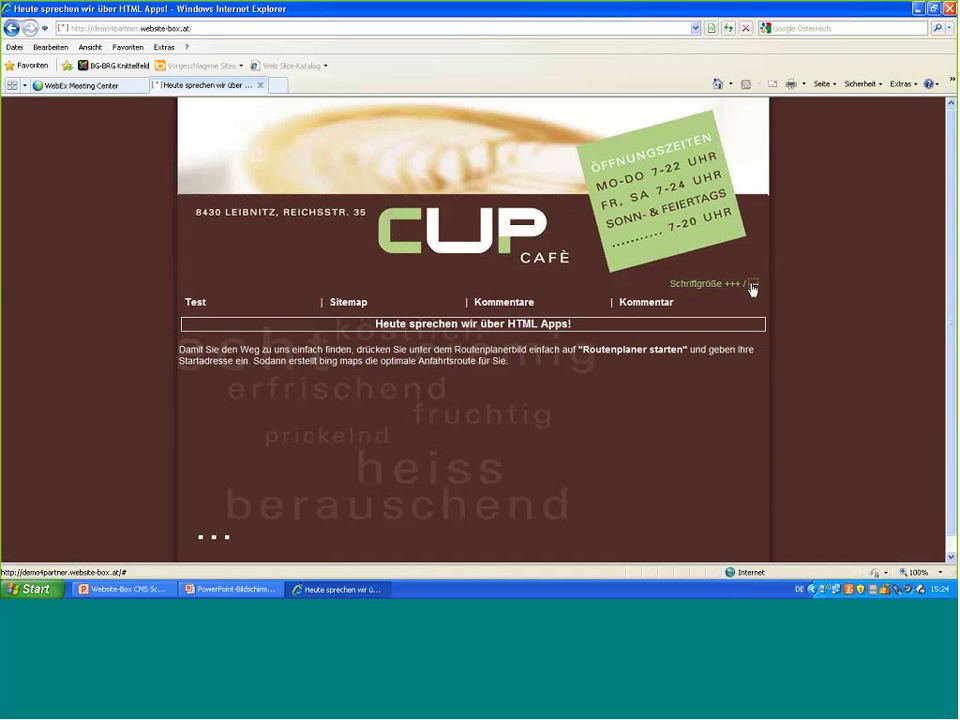
pyautogui.click(752, 288)
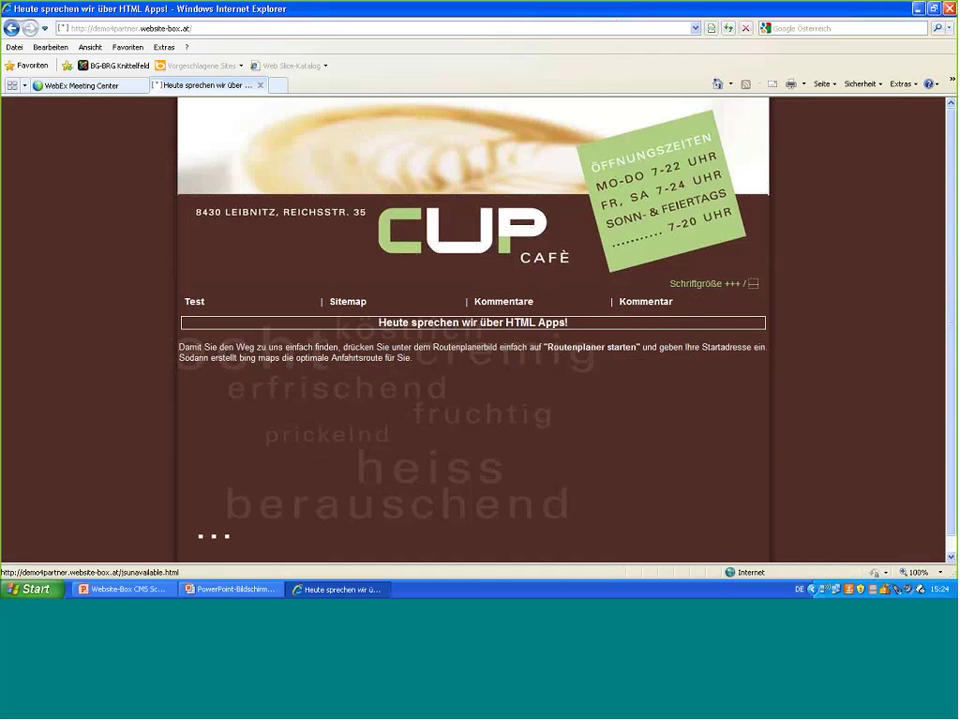
pyautogui.click(28, 112)
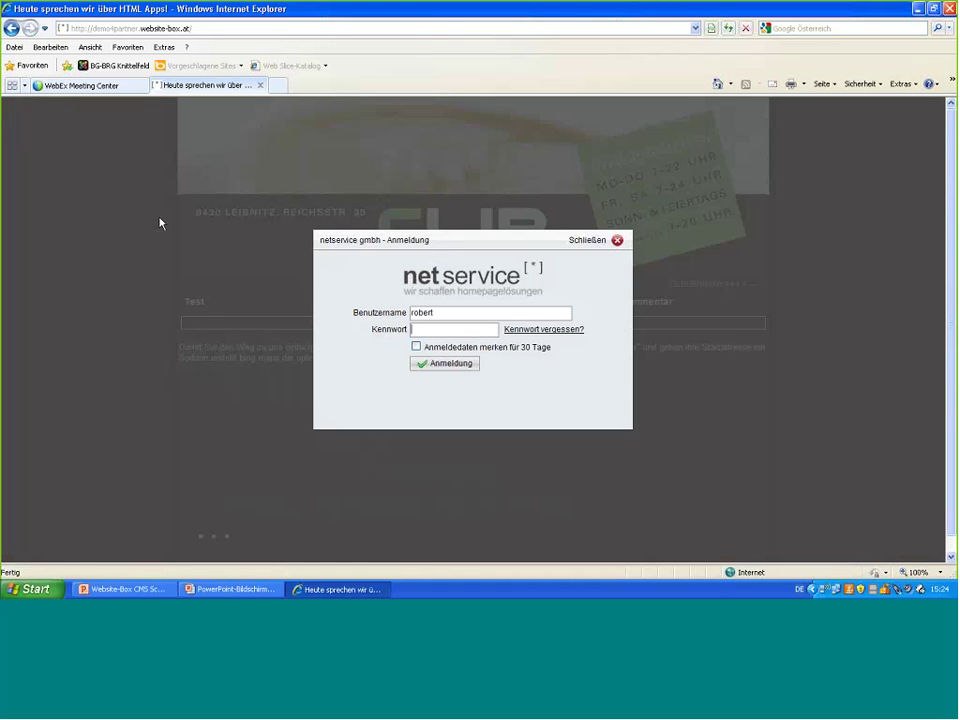
# - Log back in with the partner demo username and its password, then open a new browser tab
pyautogui.click(390, 313)
pyautogui.write('demo4ver')
pyautogui.press('BackSpace')
pyautogui.press('BackSpace')
pyautogui.press('BackSpace')
pyautogui.write('partner')
pyautogui.press('Tab')
pyautogui.write('••••••••••••')
pyautogui.press('Return')
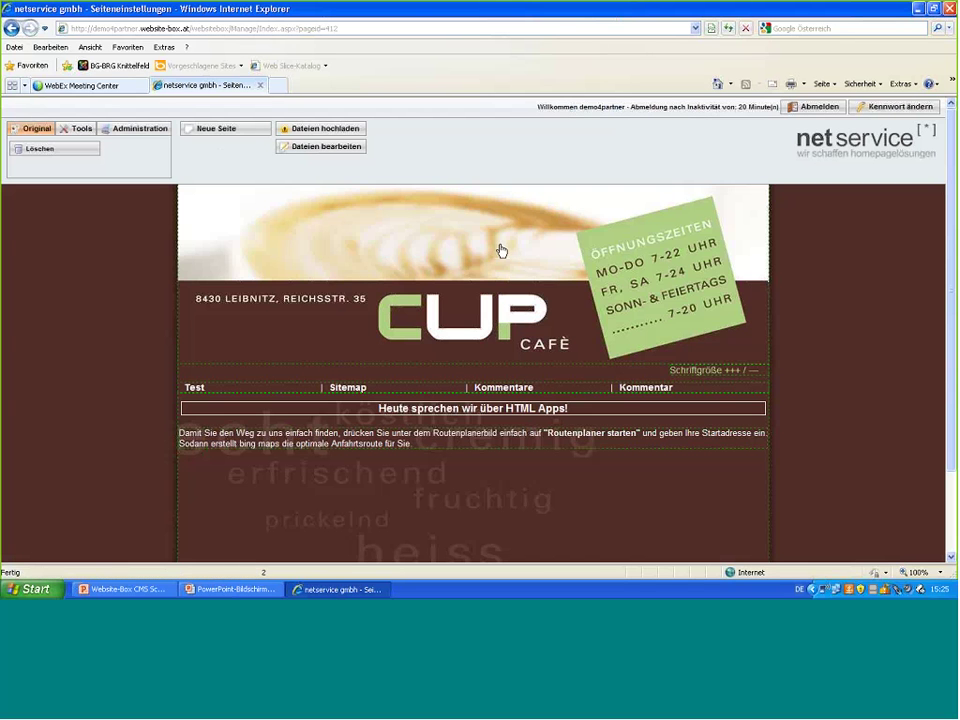
pyautogui.click(280, 86)
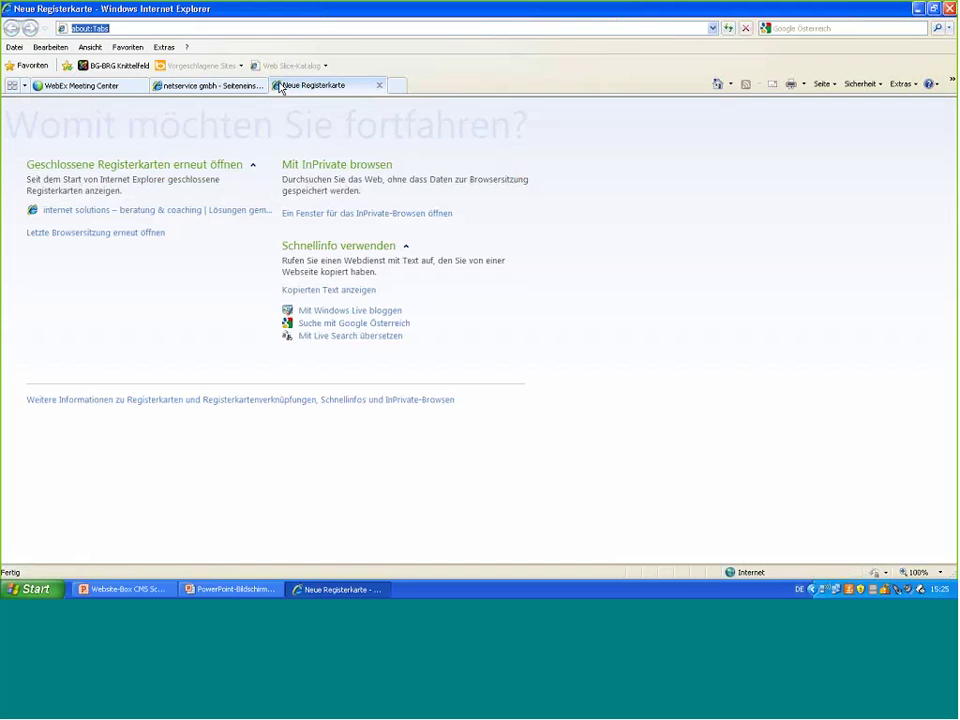
pyautogui.write('www')
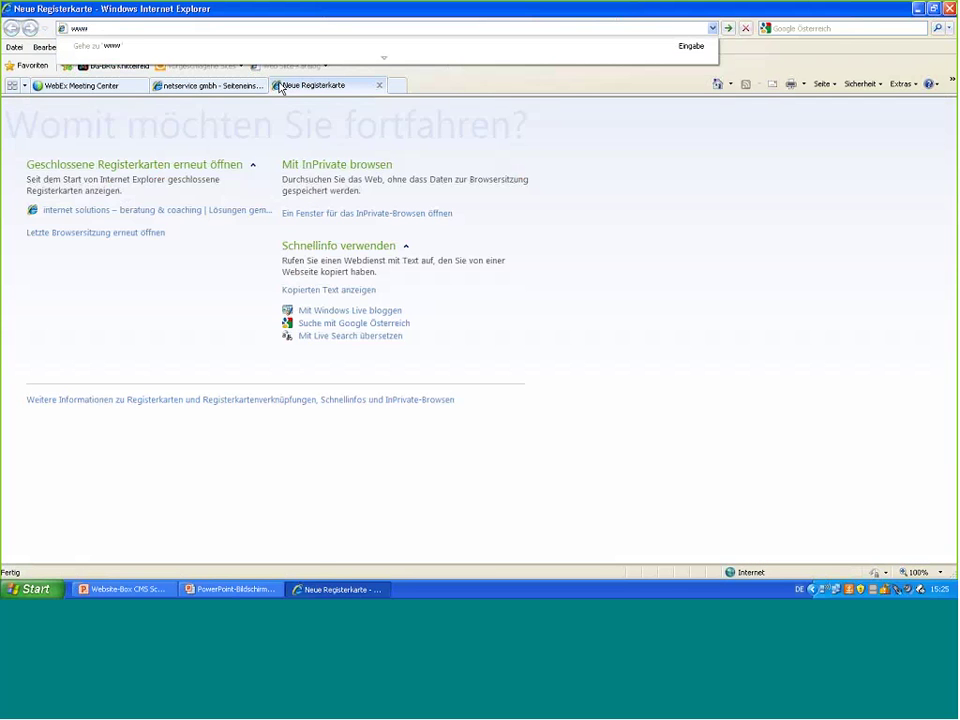
pyautogui.write('.bi')
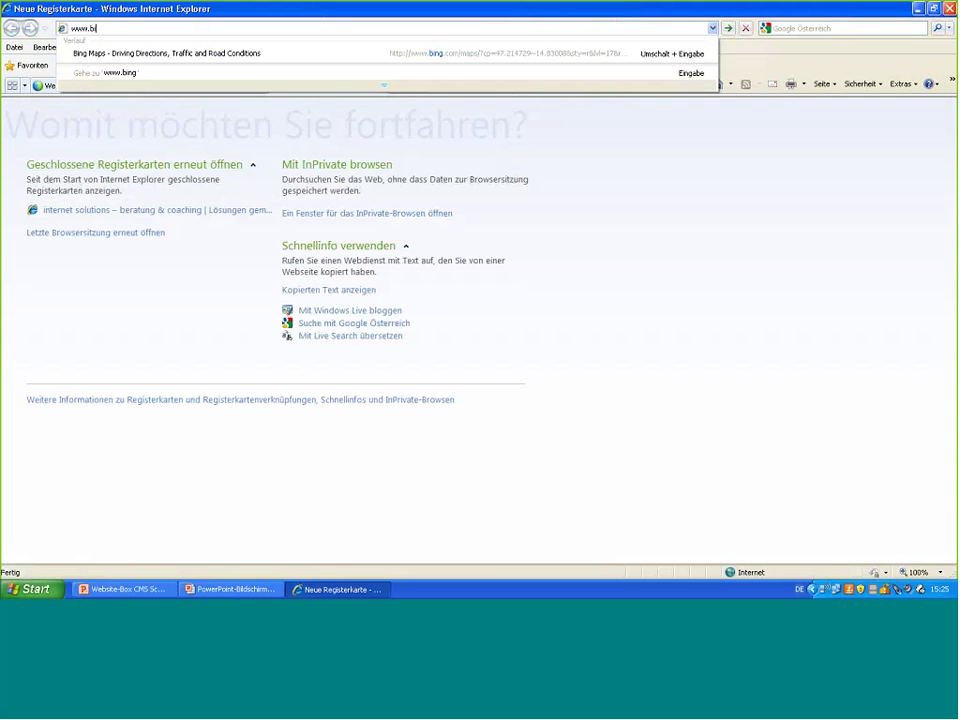
pyautogui.write('ng.com/')
pyautogui.write('maps')
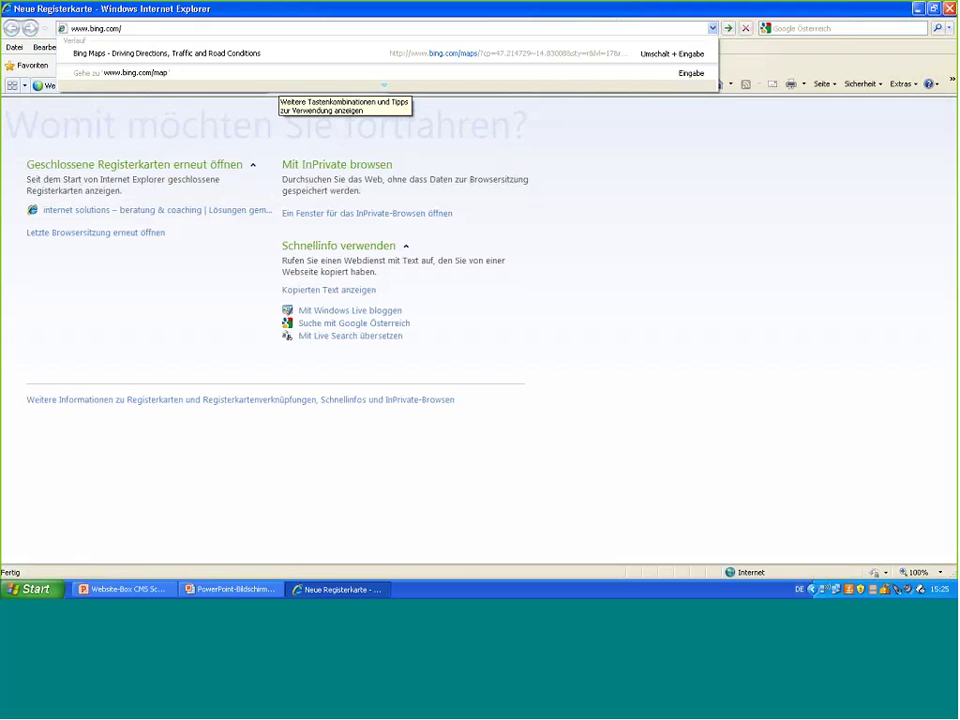
pyautogui.press('Return')
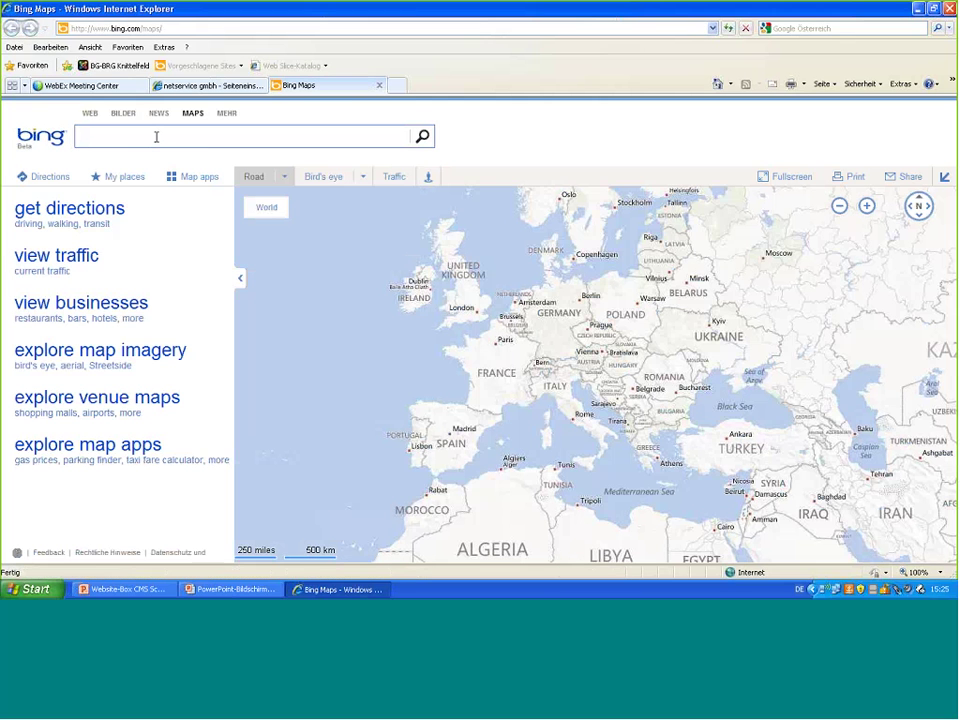
# - Search Bing Maps for the café's Knittelfeld address and start directions with it as destination B
pyautogui.write('hauptplatz 2 ')
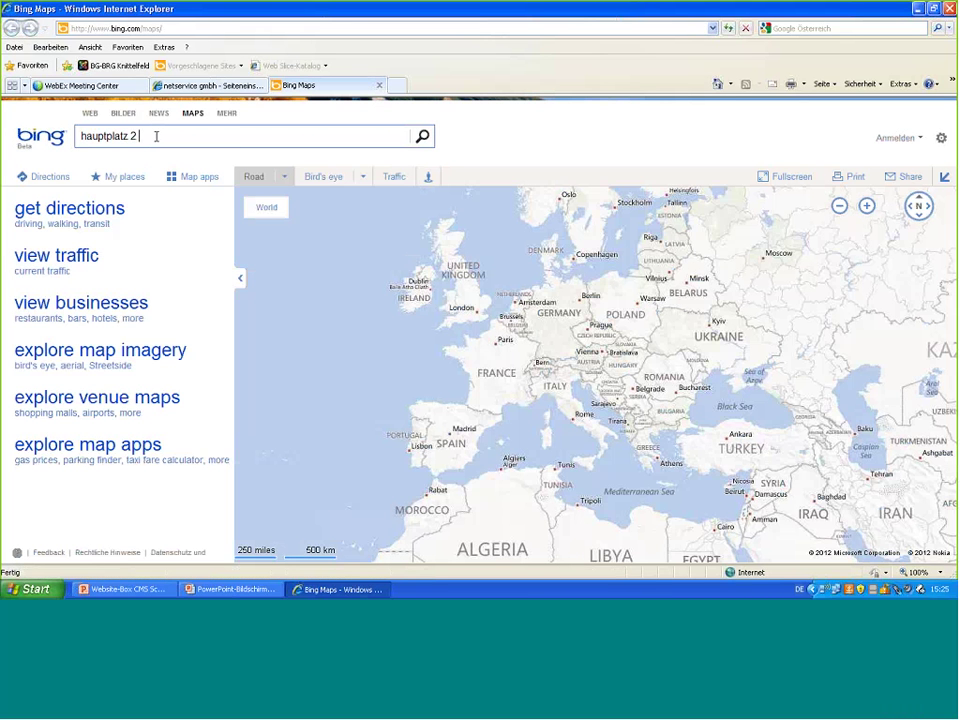
pyautogui.write('8720 knittelfeld')
pyautogui.press('Return')
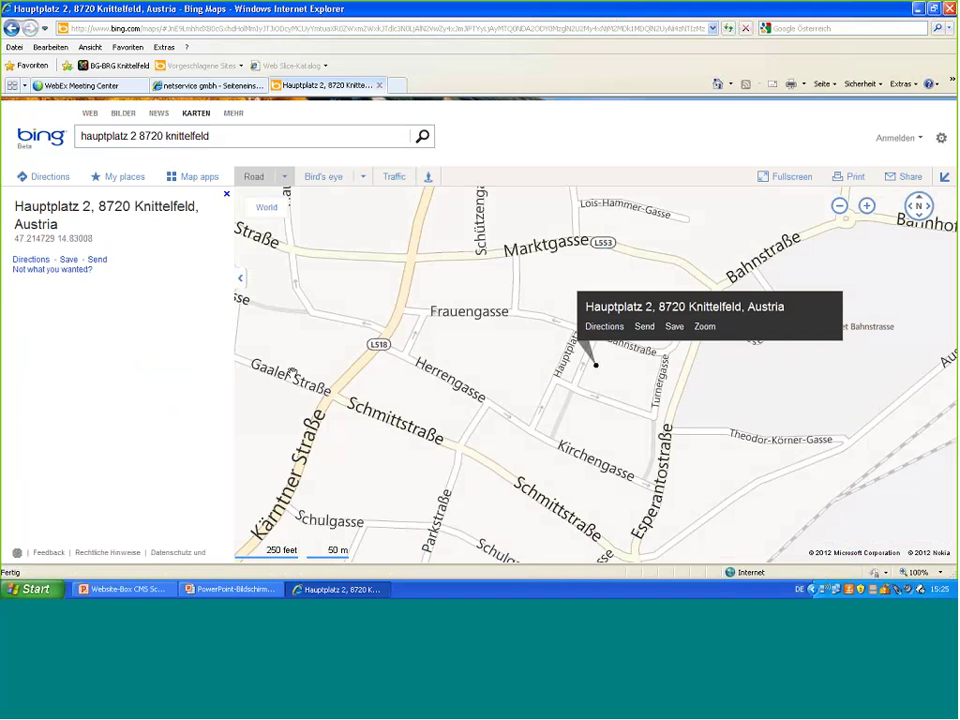
pyautogui.click(52, 181)
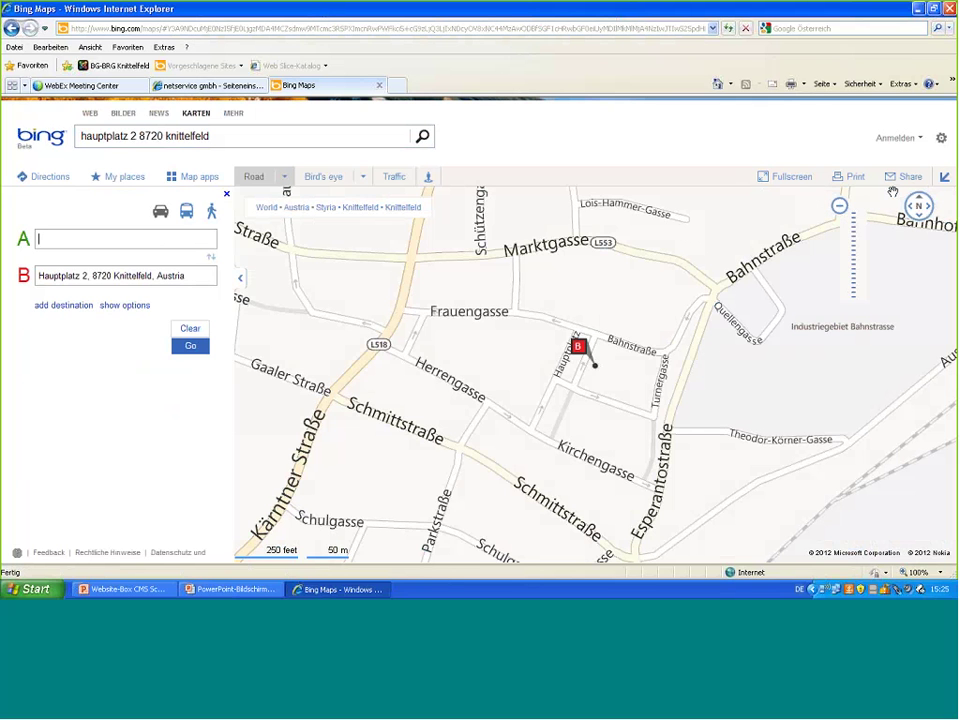
pyautogui.moveTo(893, 191)
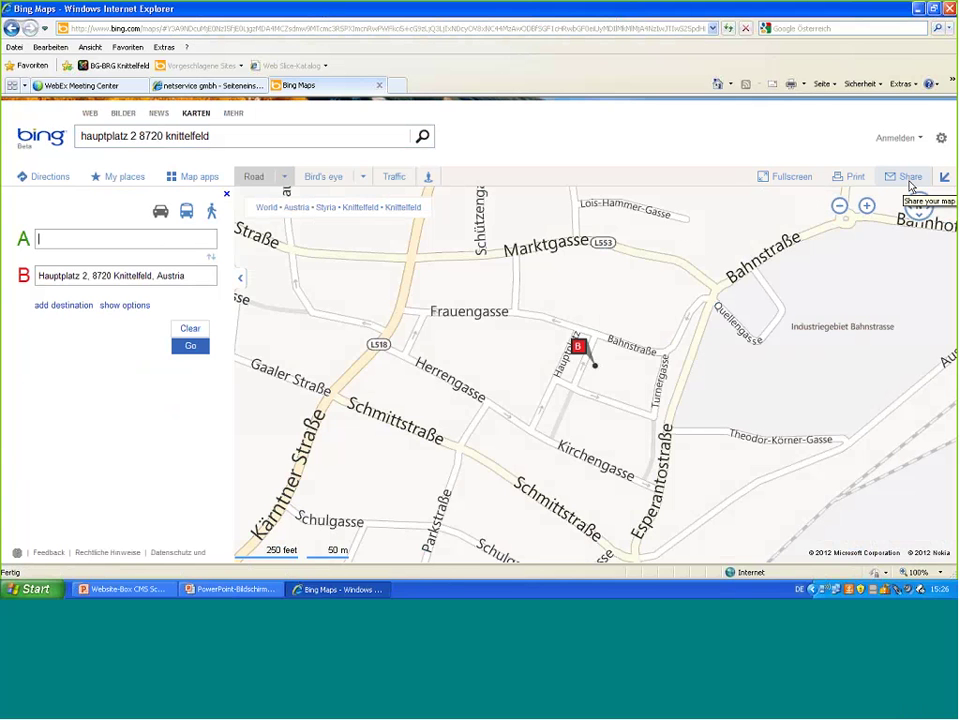
# - Open the map's Share options and its 'Customize and preview' embedded-map window
pyautogui.click(910, 186)
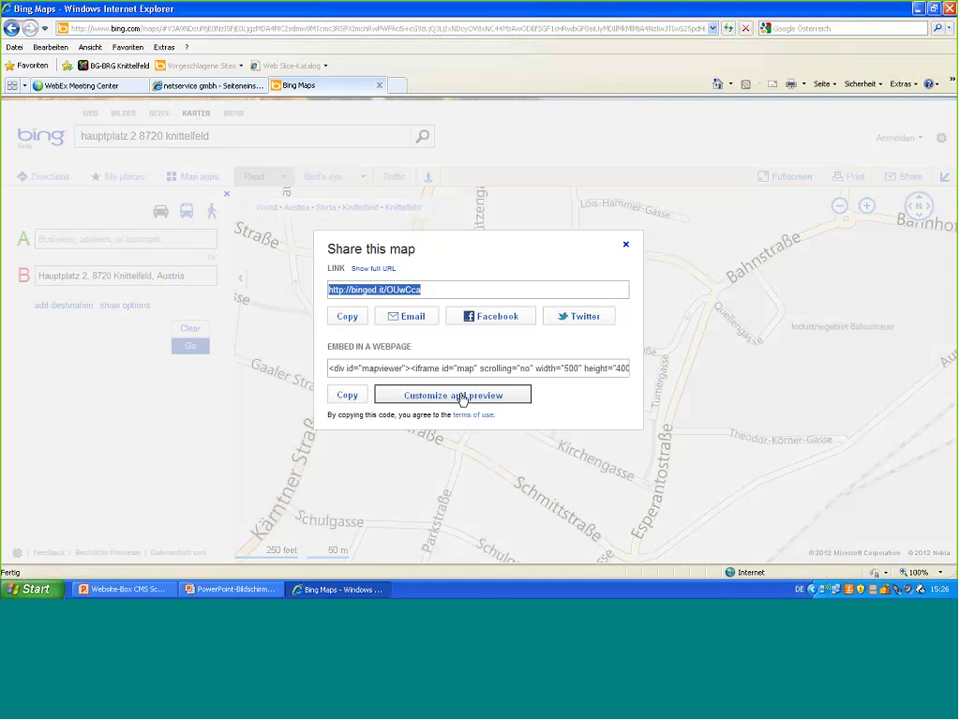
pyautogui.click(455, 396)
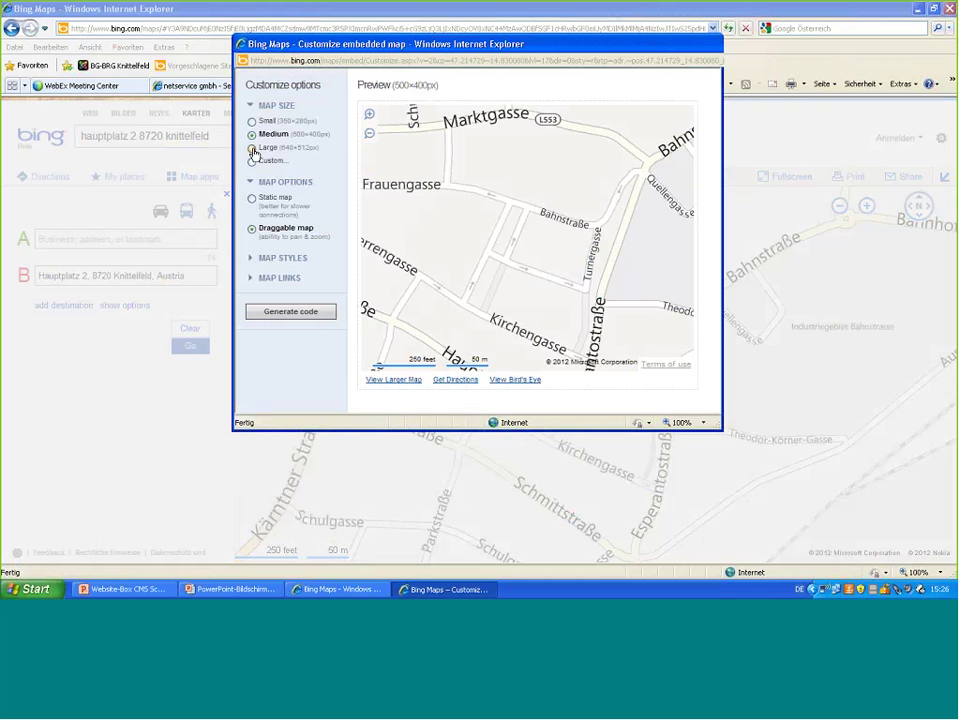
# - Set the embedded map to Large 640×512, Aerial style, without View Larger Map and View Bird's Eye links
pyautogui.click(252, 148)
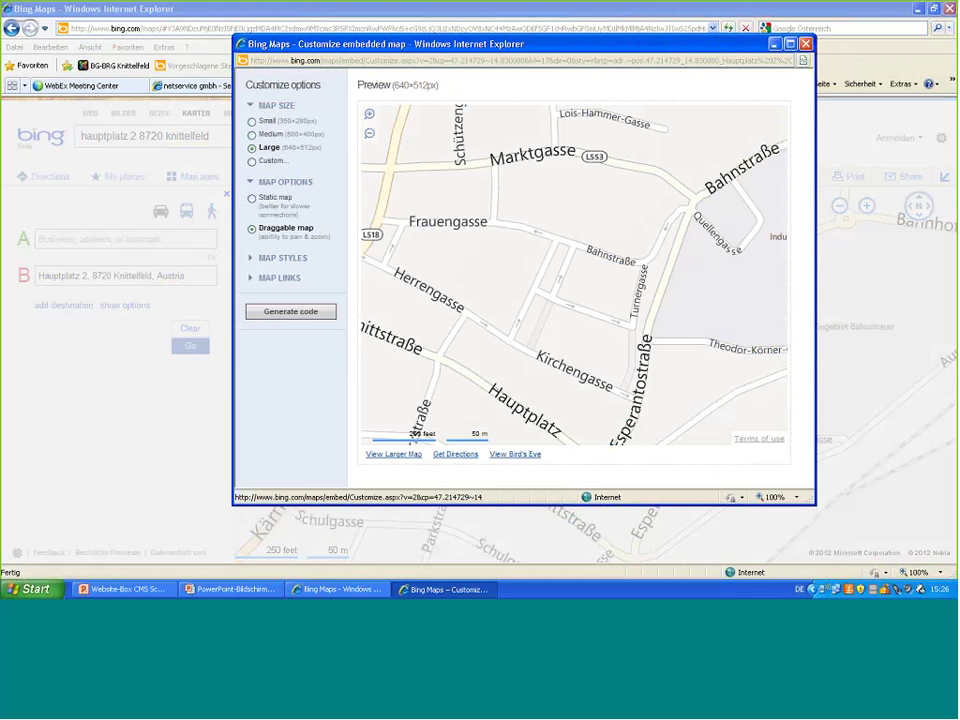
pyautogui.click(262, 258)
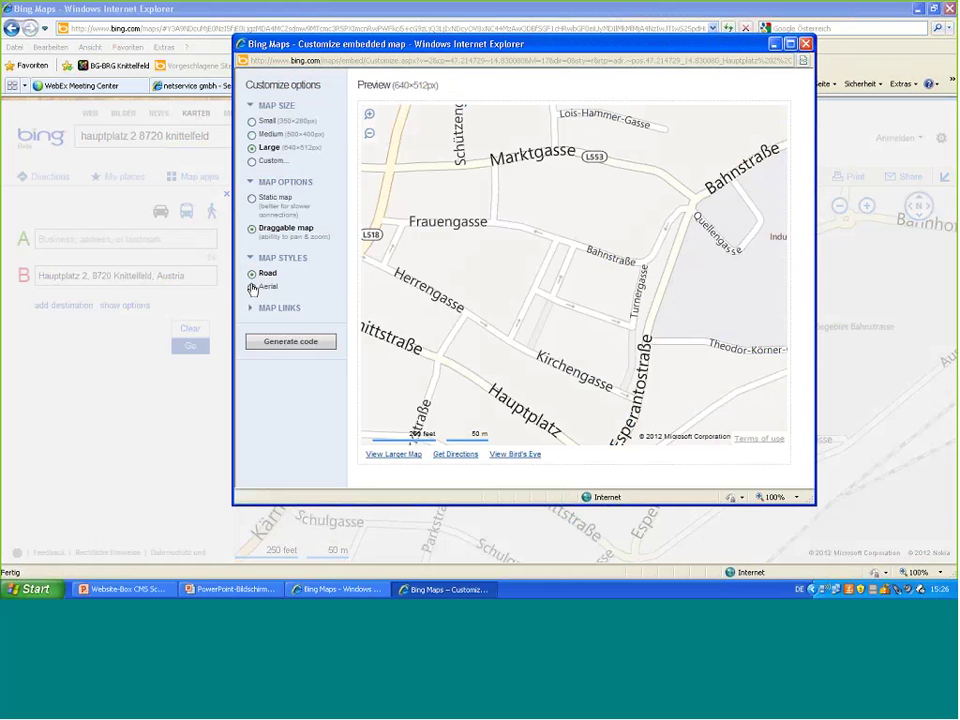
pyautogui.click(252, 288)
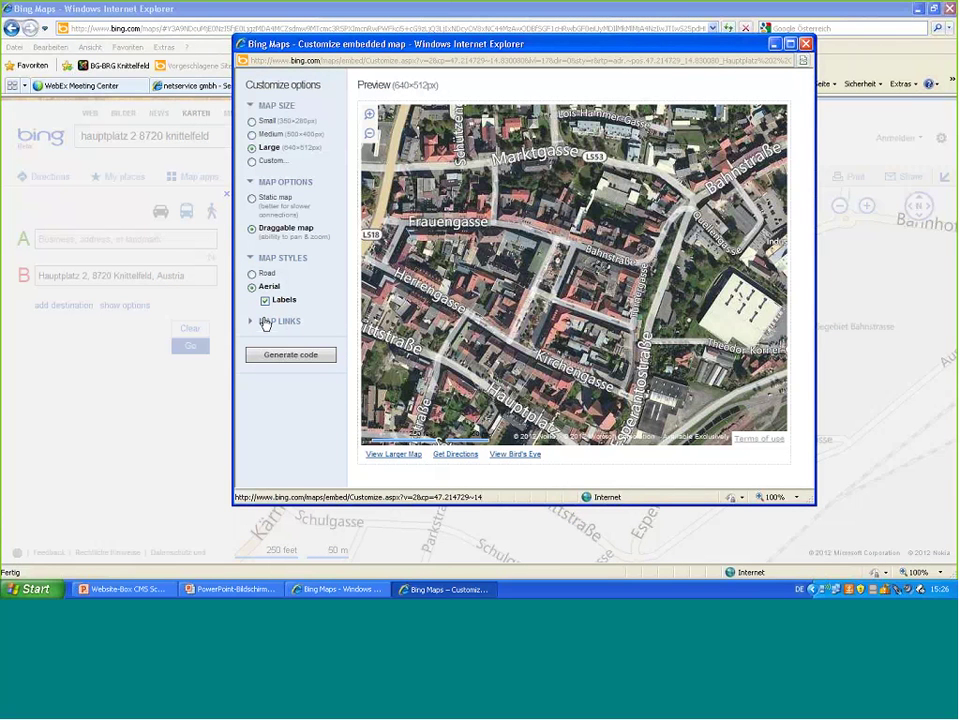
pyautogui.click(252, 322)
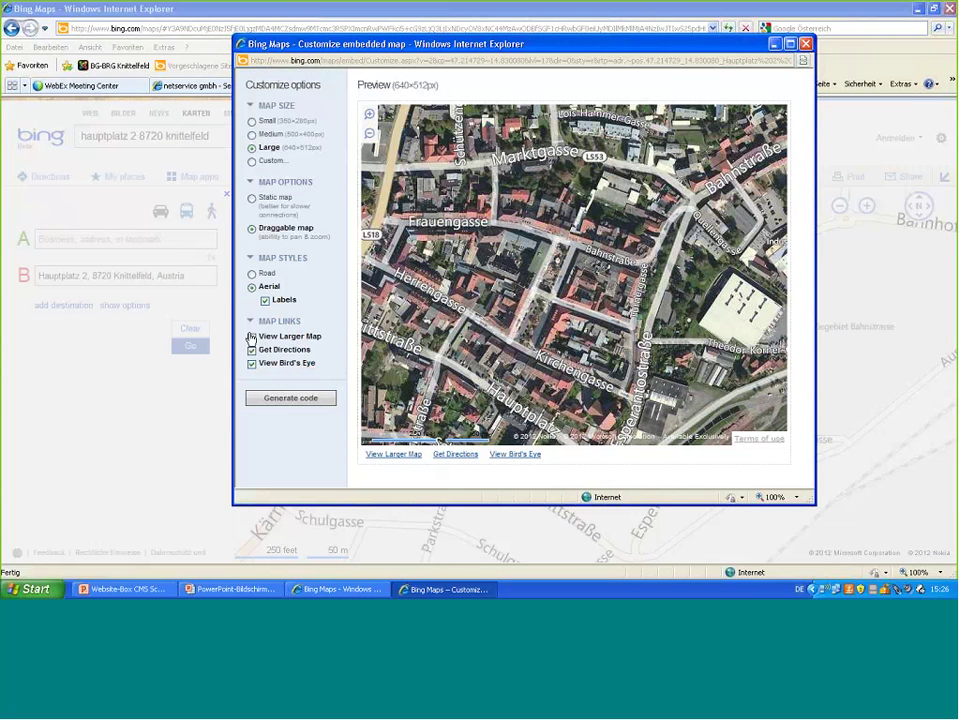
pyautogui.click(252, 337)
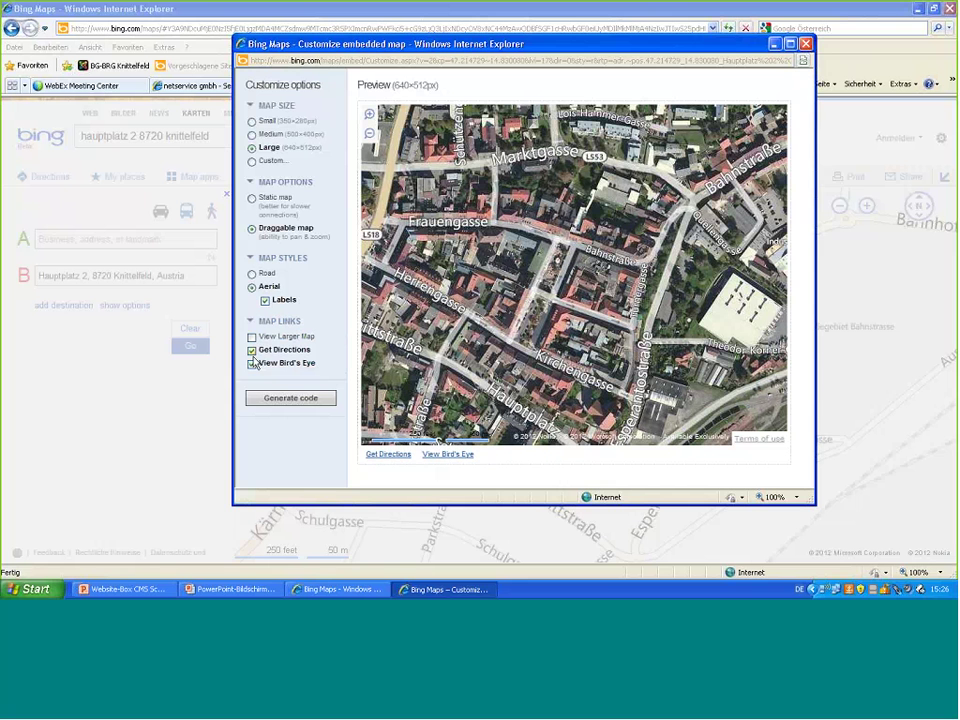
pyautogui.click(253, 366)
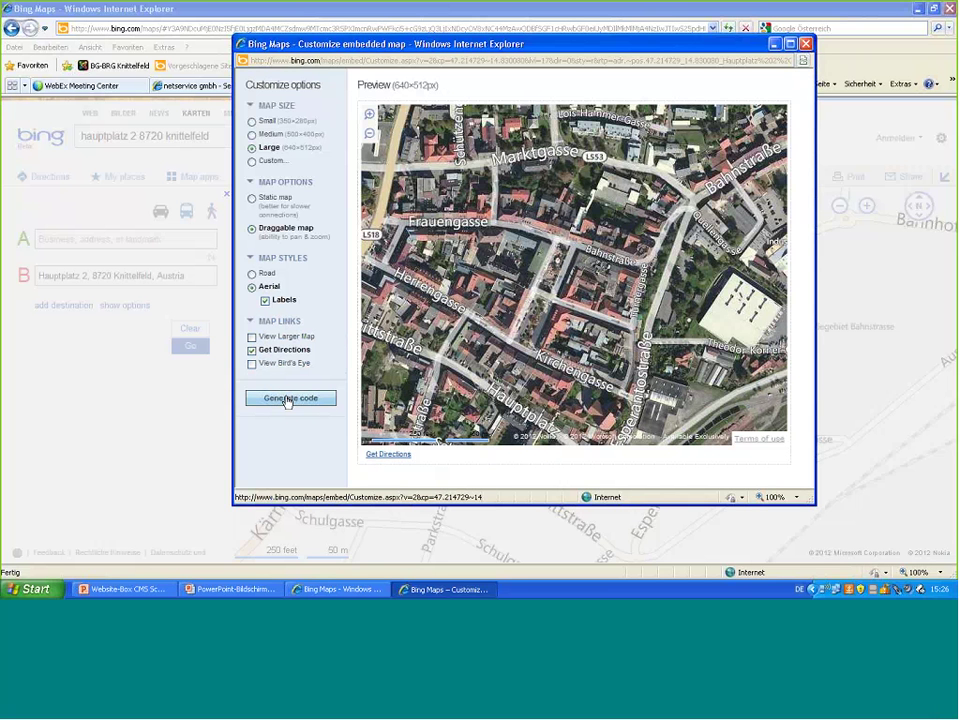
# - Generate and select all the map embed code, then return to the CMS Cup Café tab
pyautogui.click(286, 399)
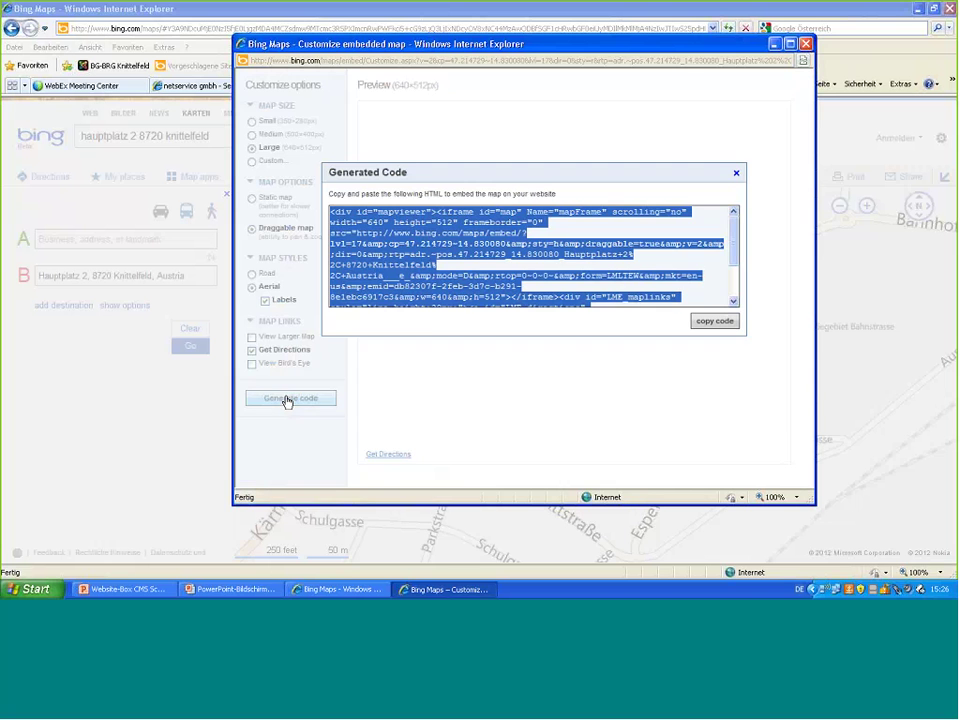
pyautogui.click(432, 287)
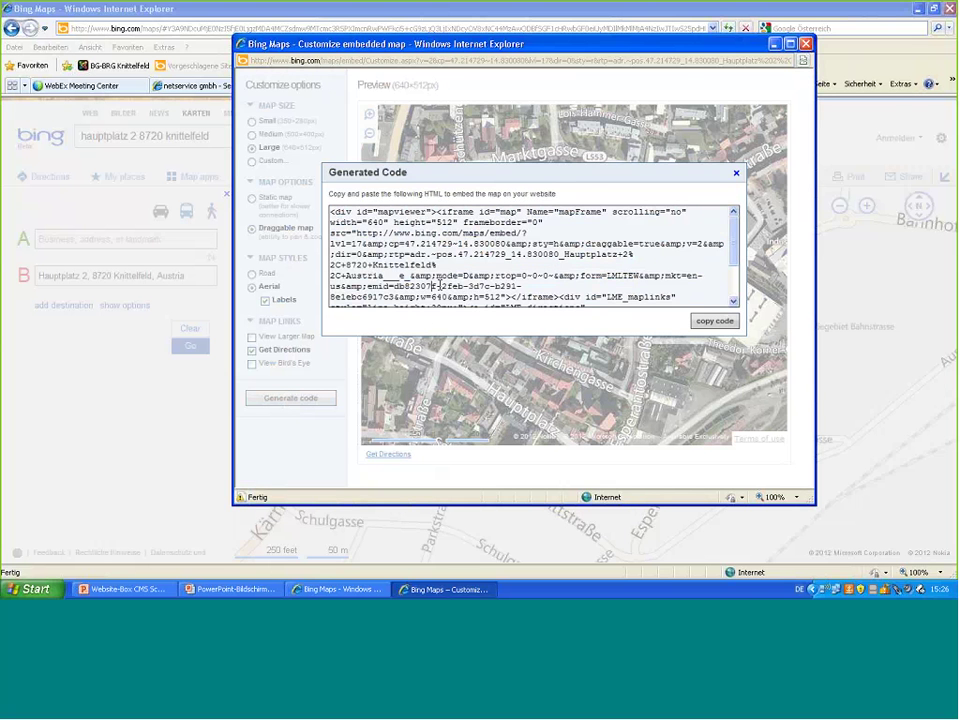
pyautogui.hotkey('ctrl', 'a')
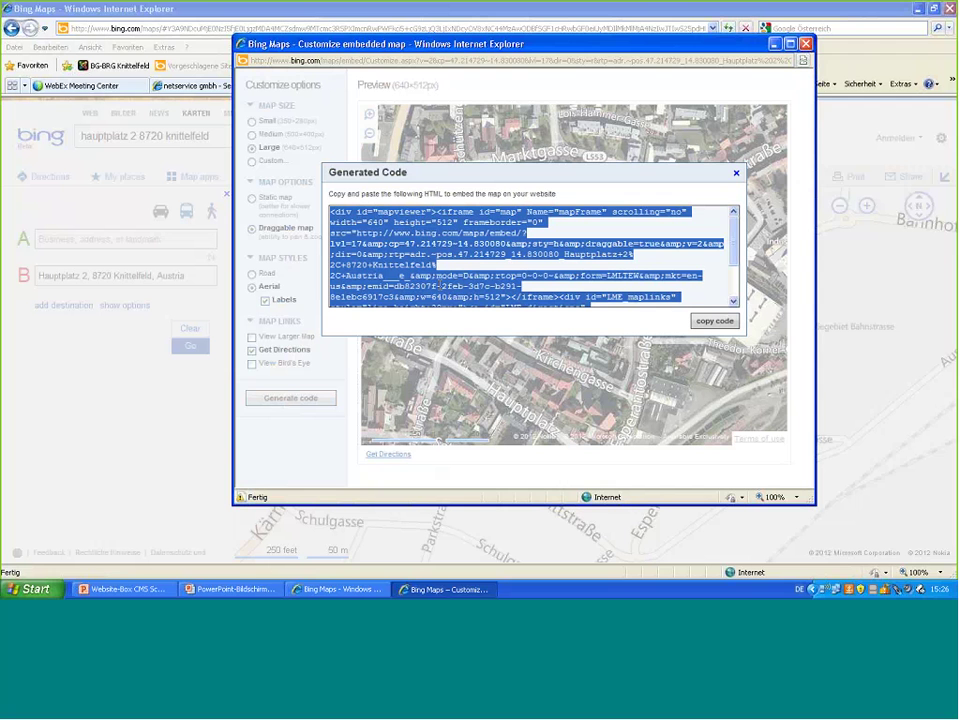
pyautogui.click(775, 45)
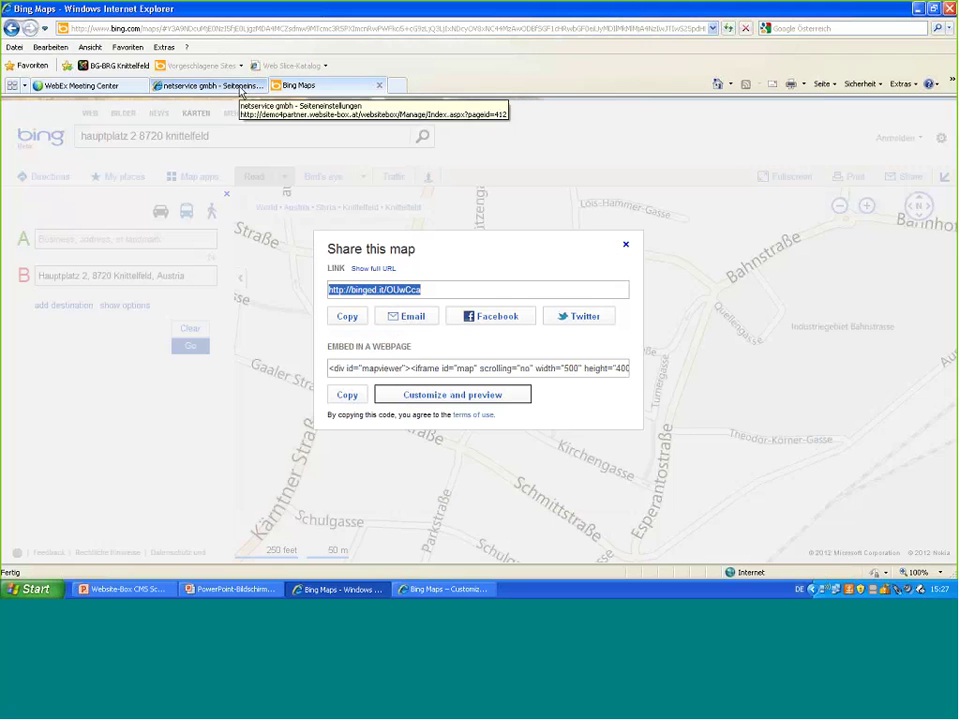
pyautogui.click(240, 88)
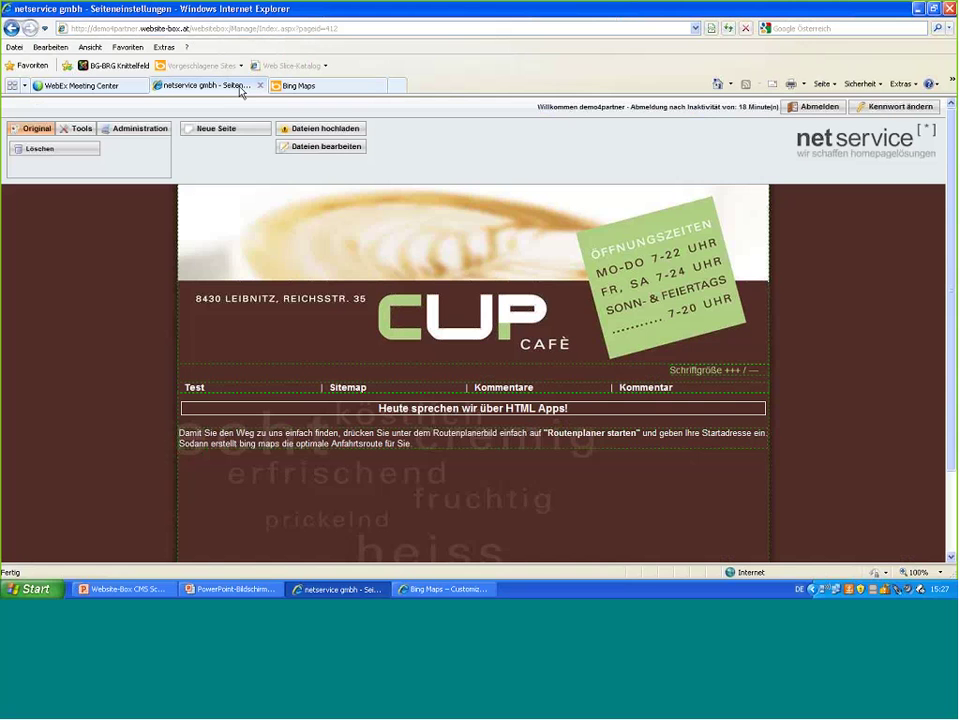
# - Enter Administration > Layout/Design and choose 'Blockdesign hinzufügen' on the lower Designte Blöcke unit
pyautogui.click(140, 132)
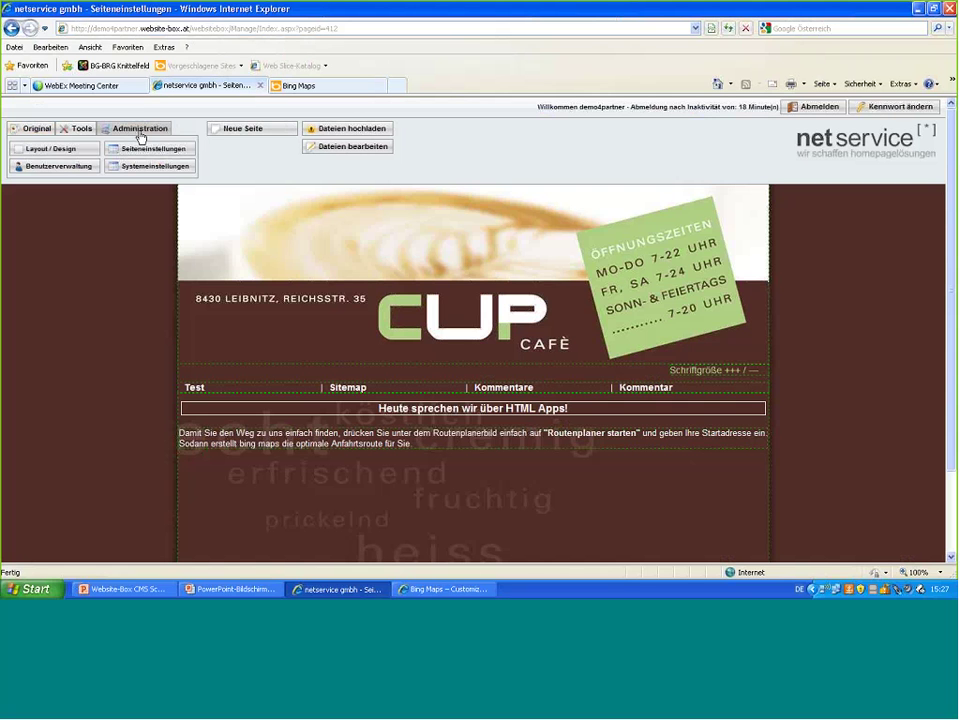
pyautogui.click(62, 149)
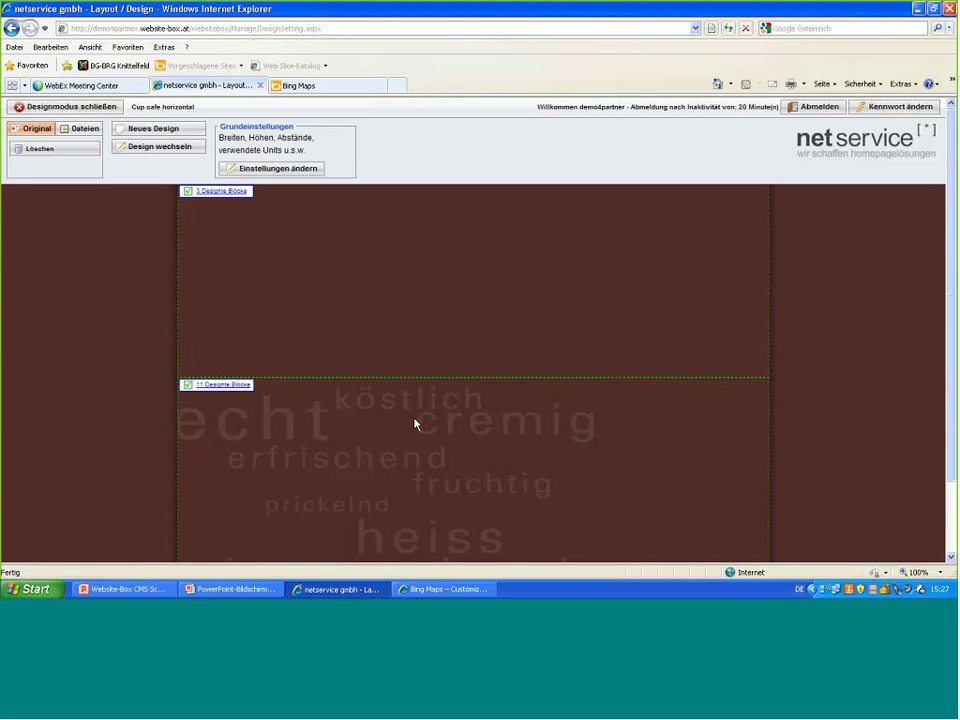
pyautogui.click(415, 424)
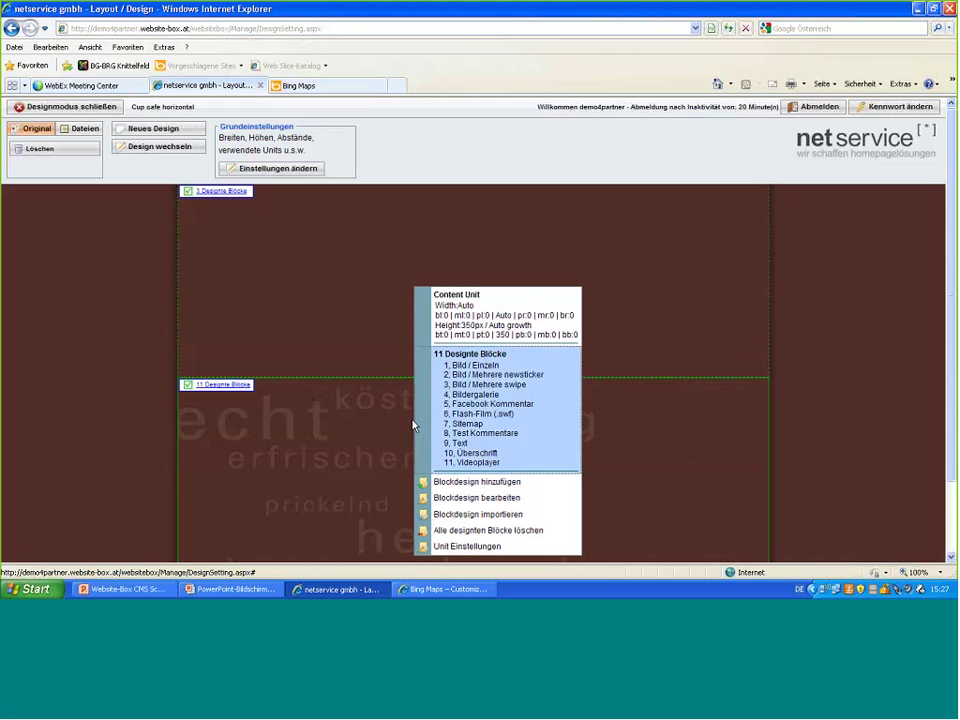
pyautogui.click(476, 482)
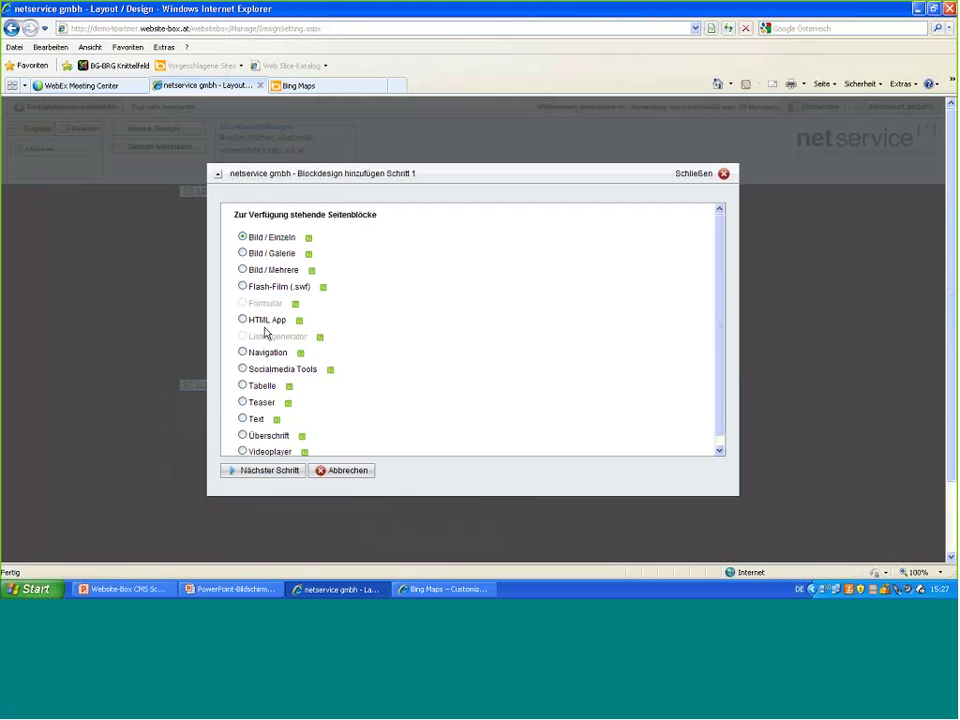
# - Start an HTML App block design and rename it 'HTML App Routenplaner'
pyautogui.click(243, 321)
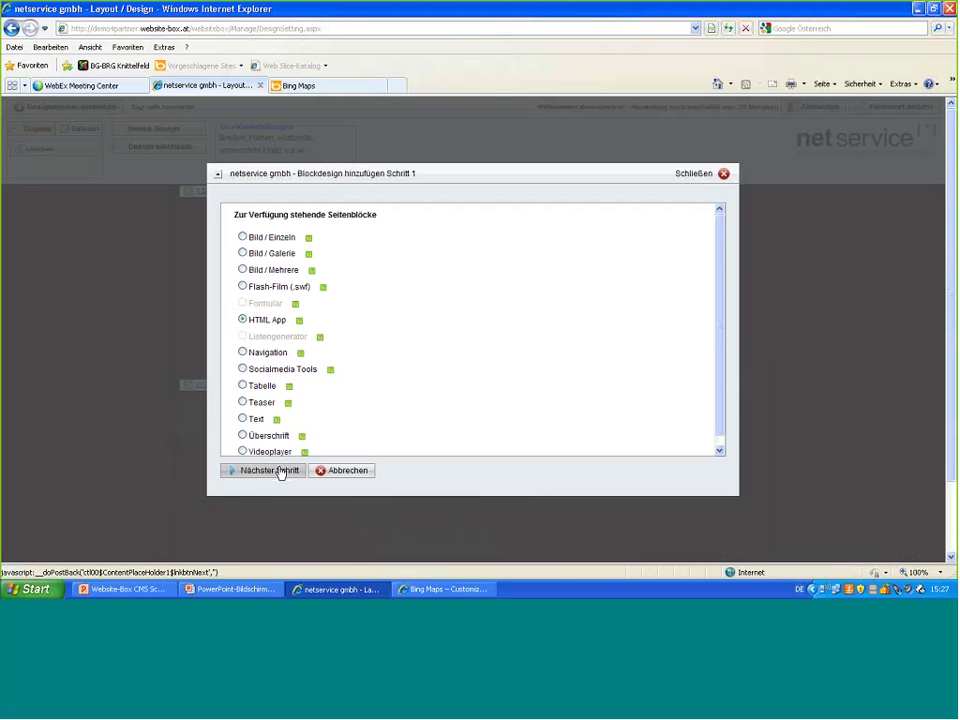
pyautogui.click(282, 472)
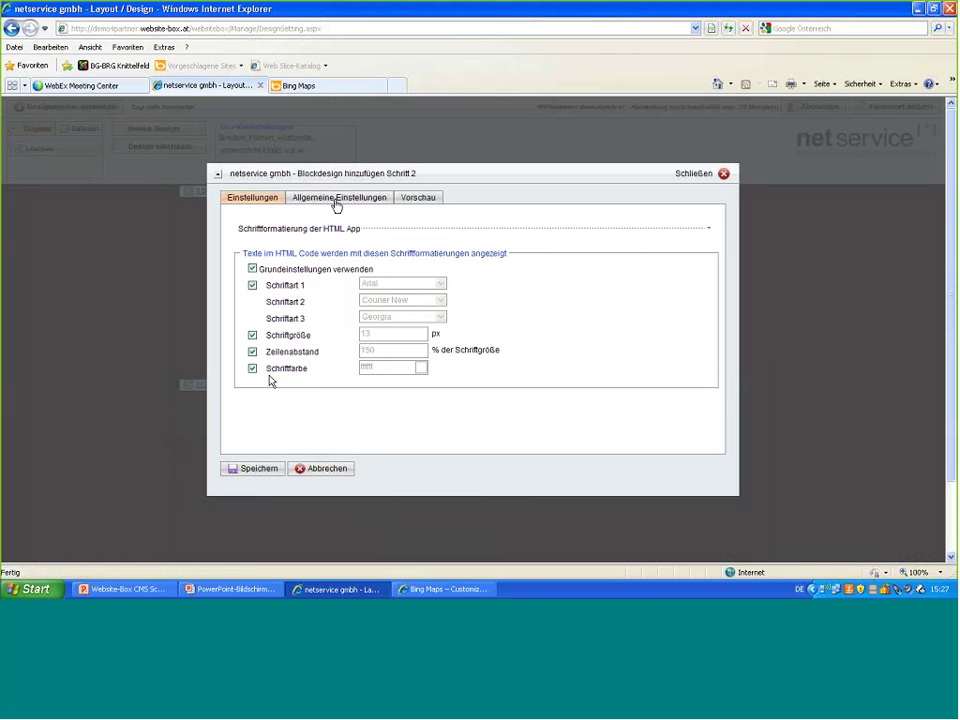
pyautogui.click(336, 198)
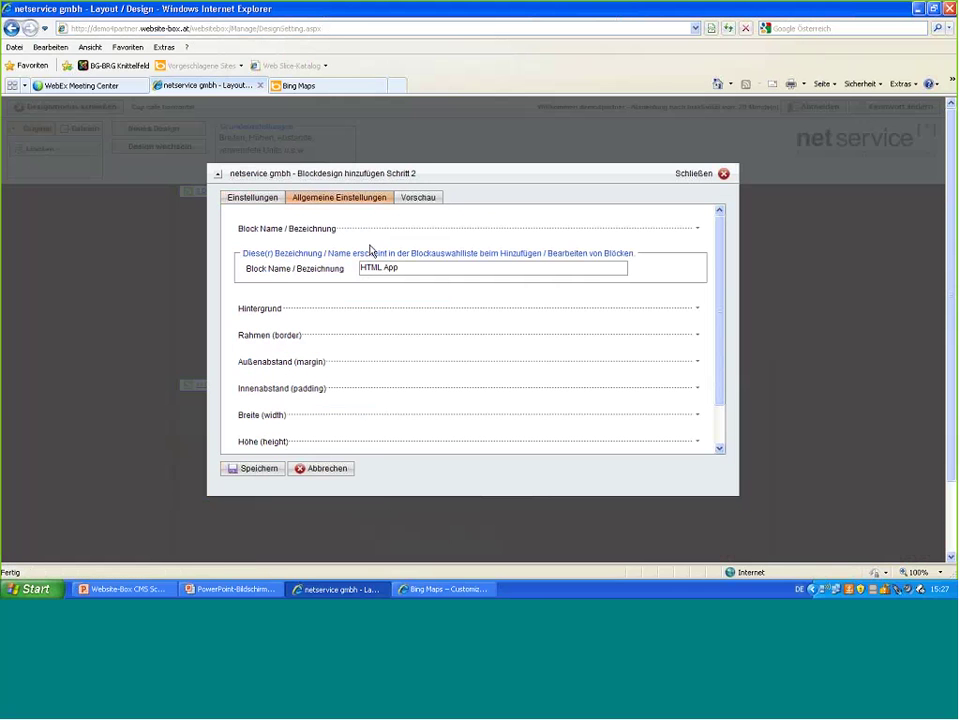
pyautogui.click(429, 264)
pyautogui.write('Routenplaner')
# - Turn on a custom outer margin of 13, 10, 120 and 0 px
pyautogui.click(339, 362)
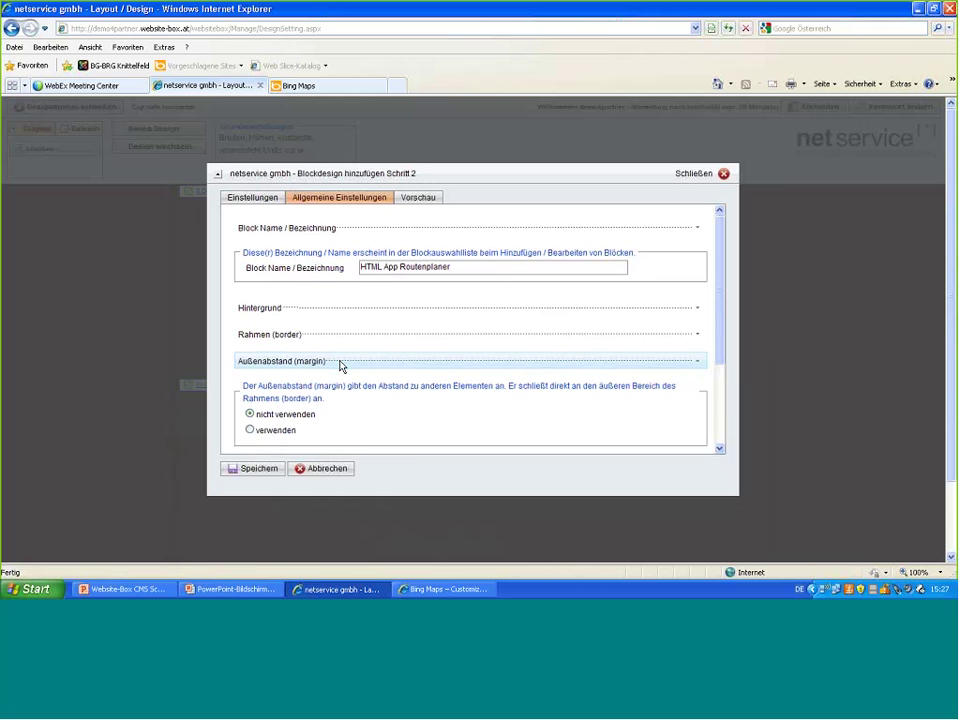
pyautogui.scroll(-1, 311, 390)
pyautogui.click(250, 393)
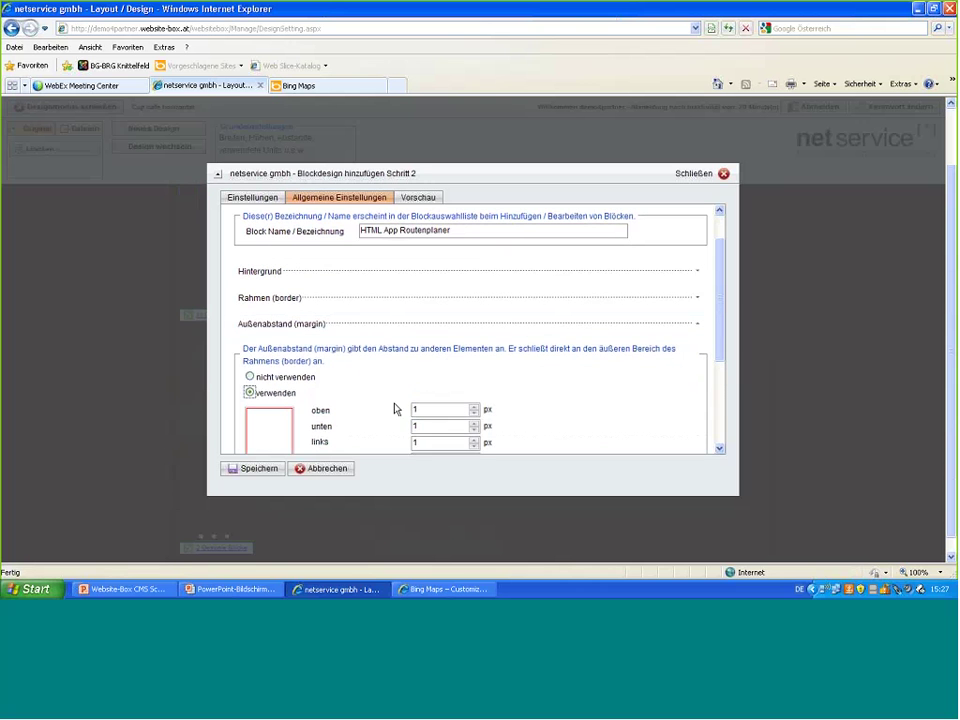
pyautogui.scroll(-1, 394, 407)
pyautogui.scroll(-1, 394, 407)
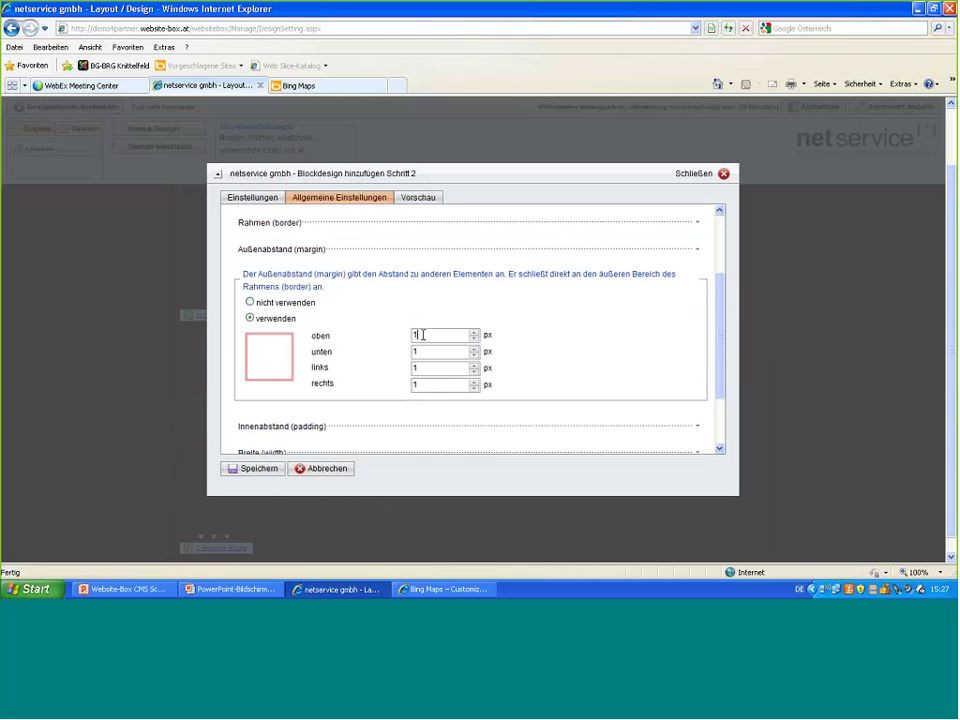
pyautogui.write('3')
pyautogui.click(422, 350)
pyautogui.write('0')
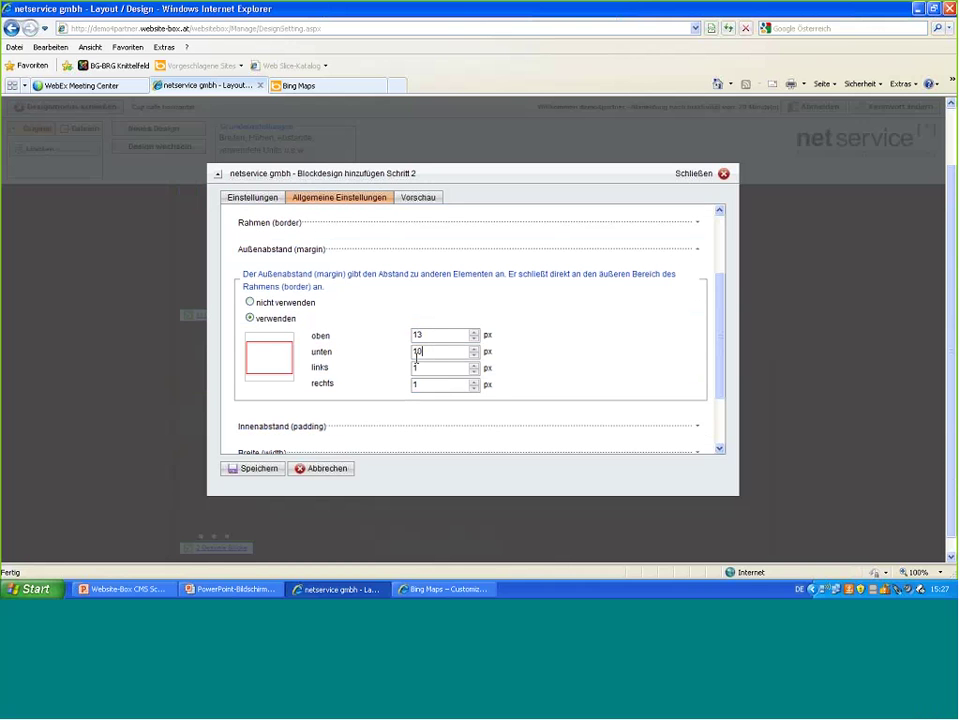
pyautogui.click(419, 368)
pyautogui.write('20')
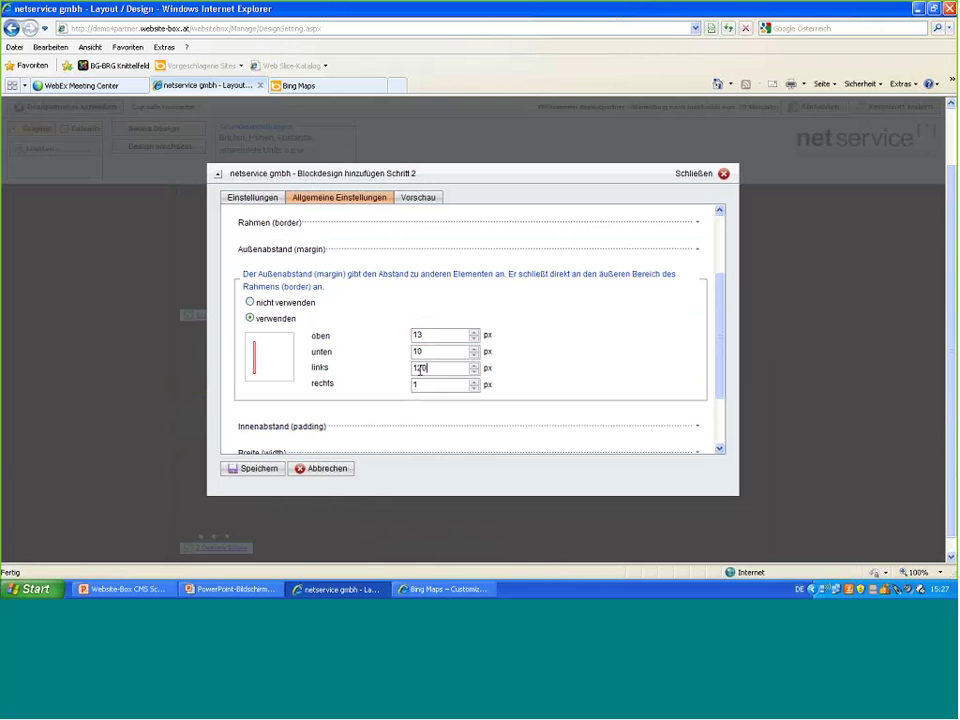
pyautogui.click(474, 389)
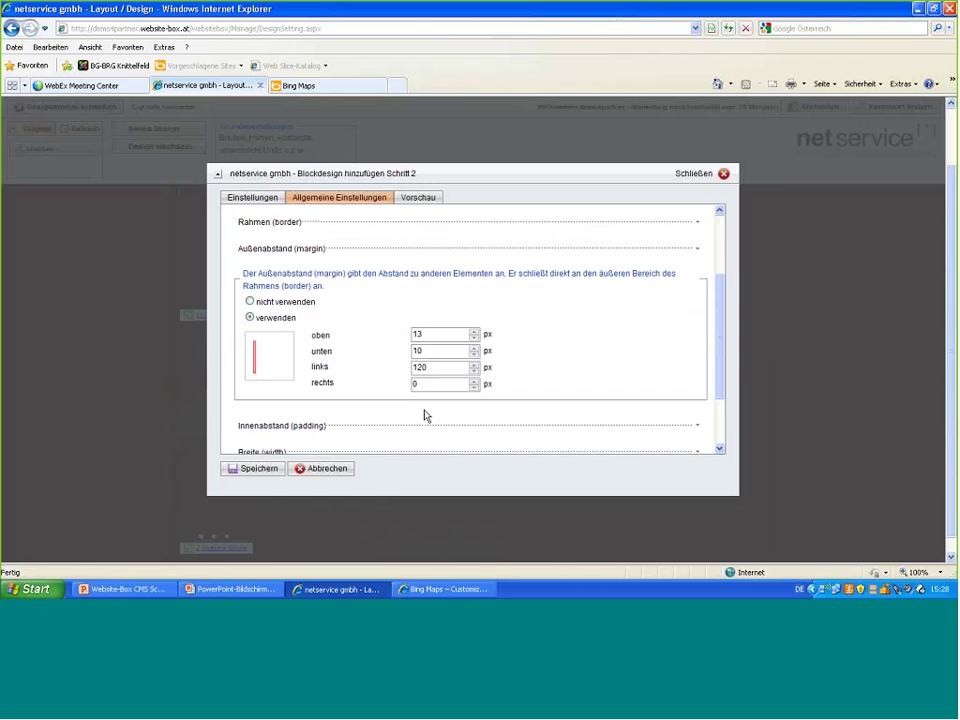
pyautogui.scroll(-1, 410, 408)
pyautogui.scroll(-1, 403, 405)
pyautogui.scroll(-1, 403, 405)
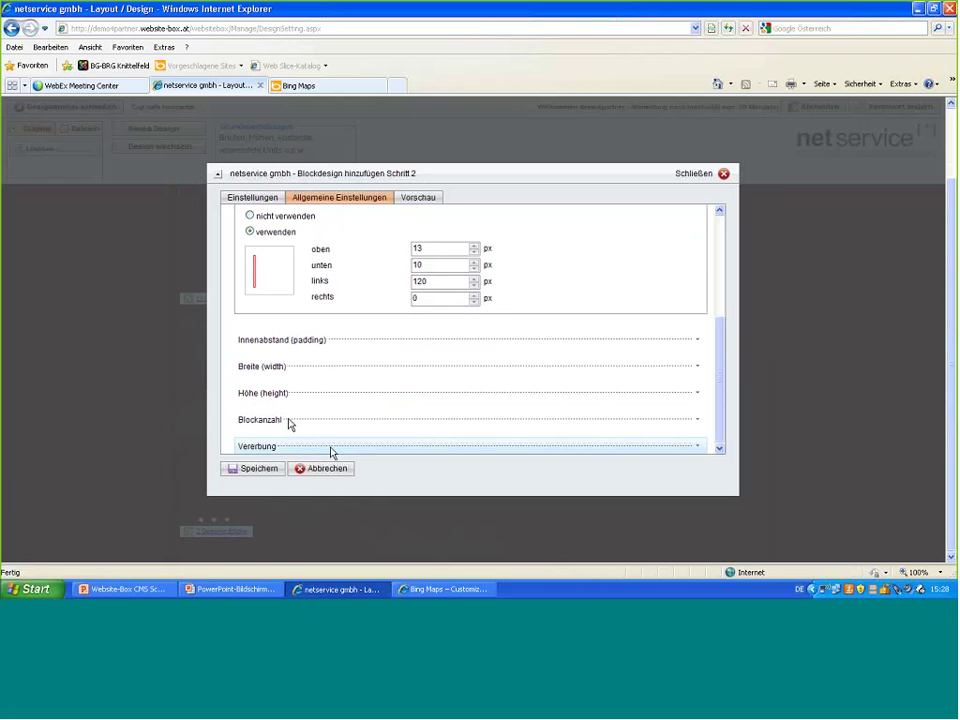
pyautogui.click(248, 199)
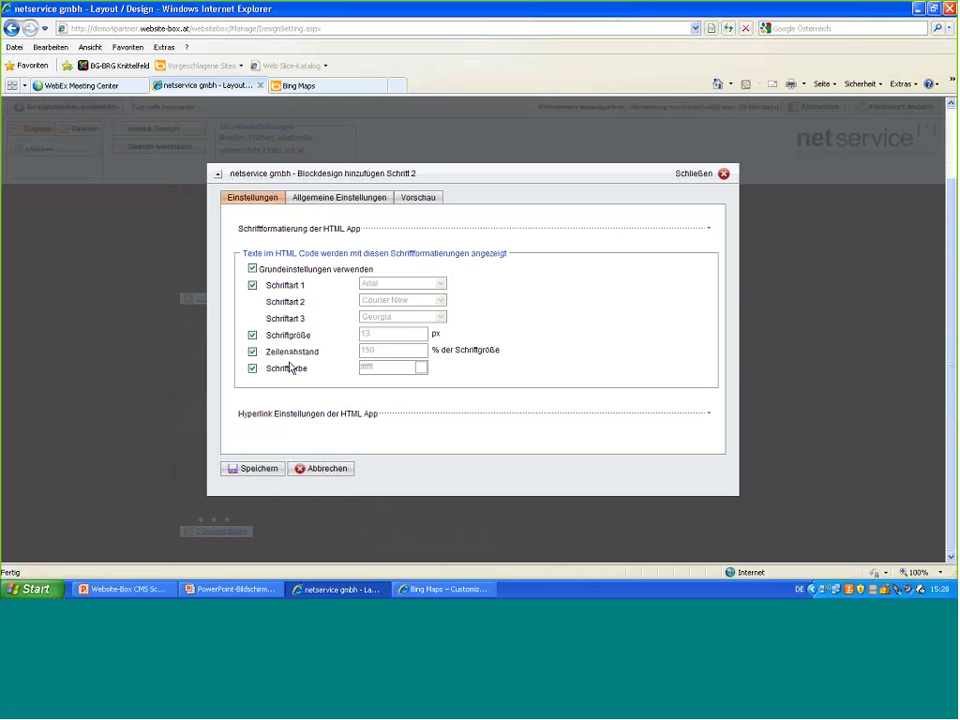
# - Set a custom font colour of b0c182 and a hyperlink colour of b0d182
pyautogui.click(253, 369)
pyautogui.write('b')
pyautogui.write('0c')
pyautogui.write('182')
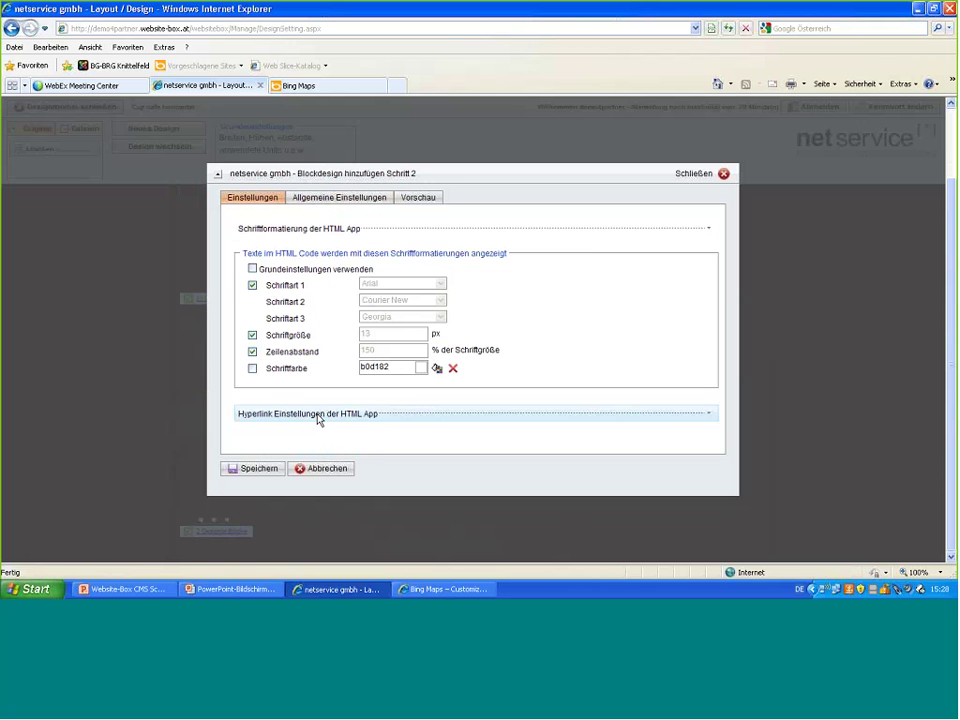
pyautogui.click(318, 414)
pyautogui.scroll(-1, 318, 418)
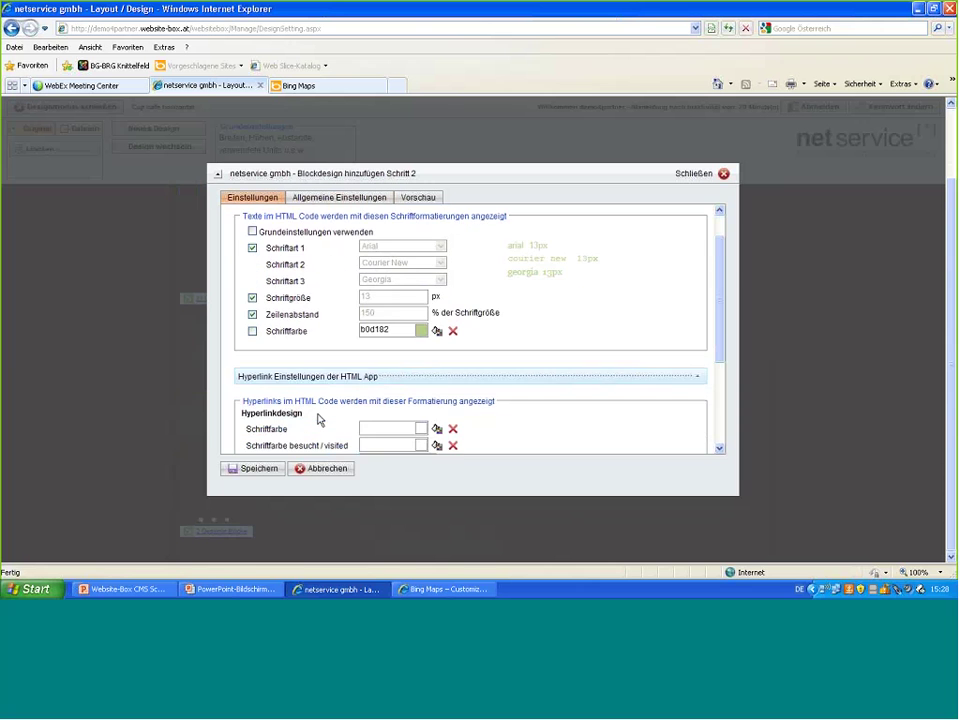
pyautogui.scroll(-1, 374, 391)
pyautogui.click(374, 391)
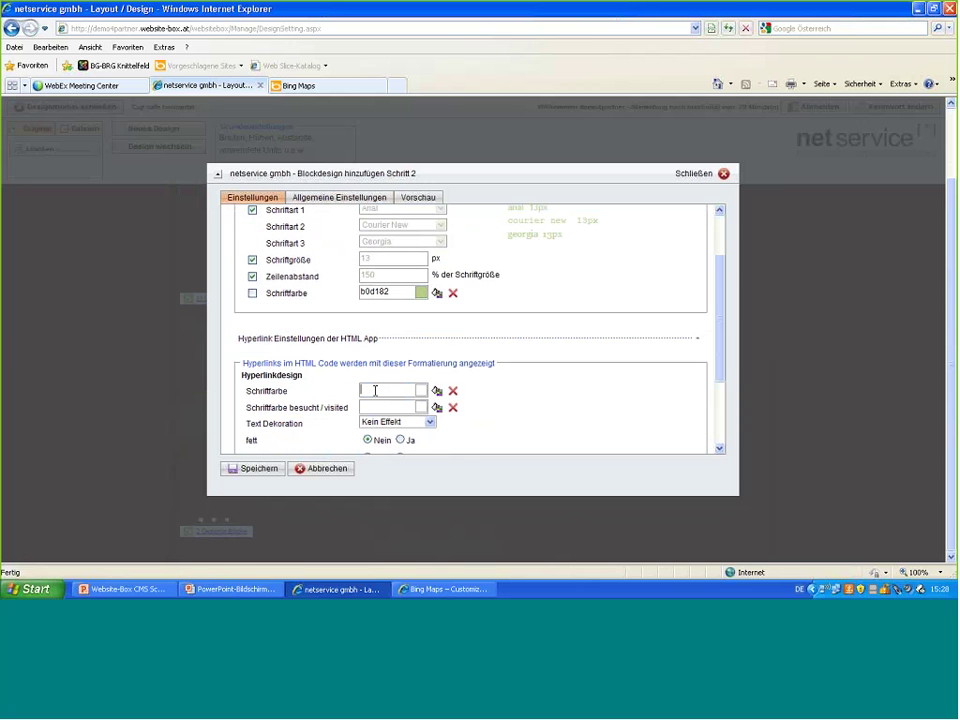
pyautogui.write('b0d182')
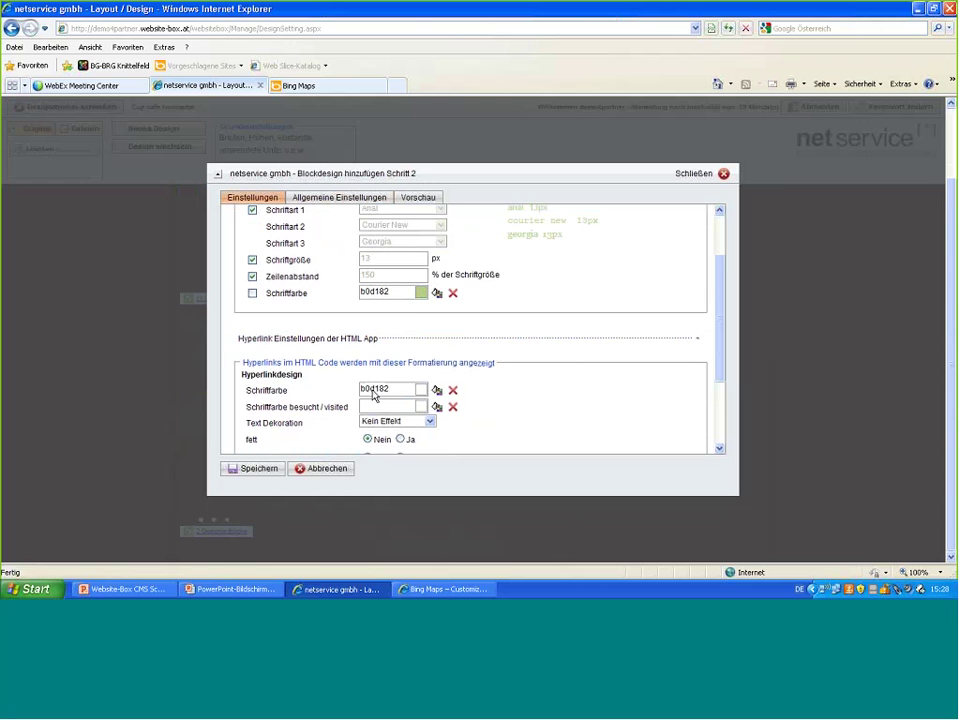
# - Set the hover link colour to b0d182 with bold on hover, and save the design
pyautogui.scroll(-1, 375, 392)
pyautogui.scroll(-1, 375, 394)
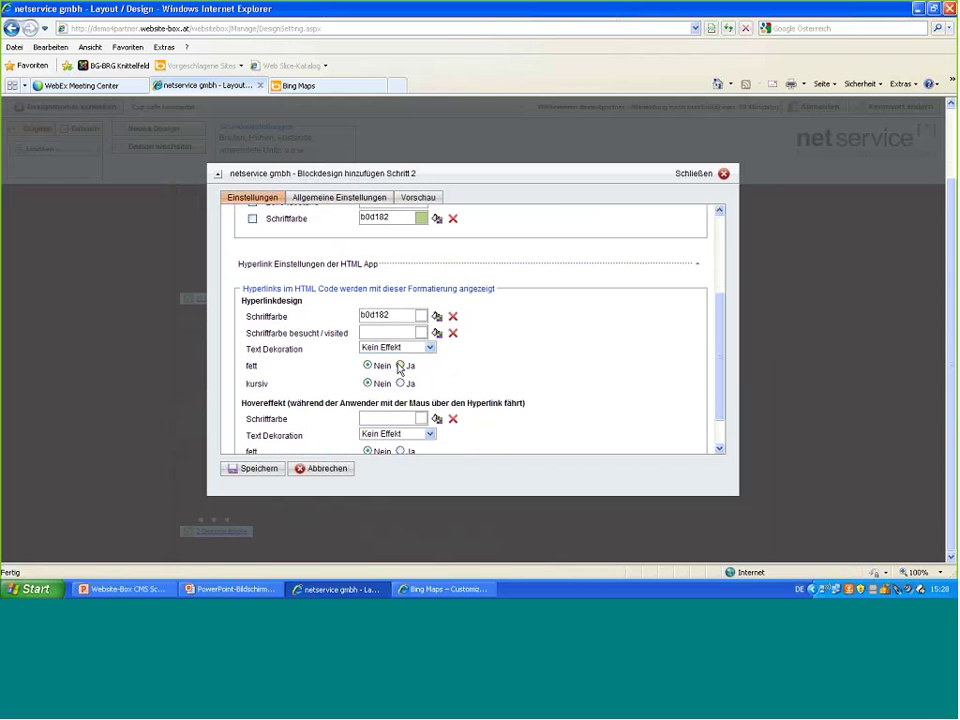
pyautogui.scroll(-1, 400, 368)
pyautogui.click(383, 382)
pyautogui.write('b')
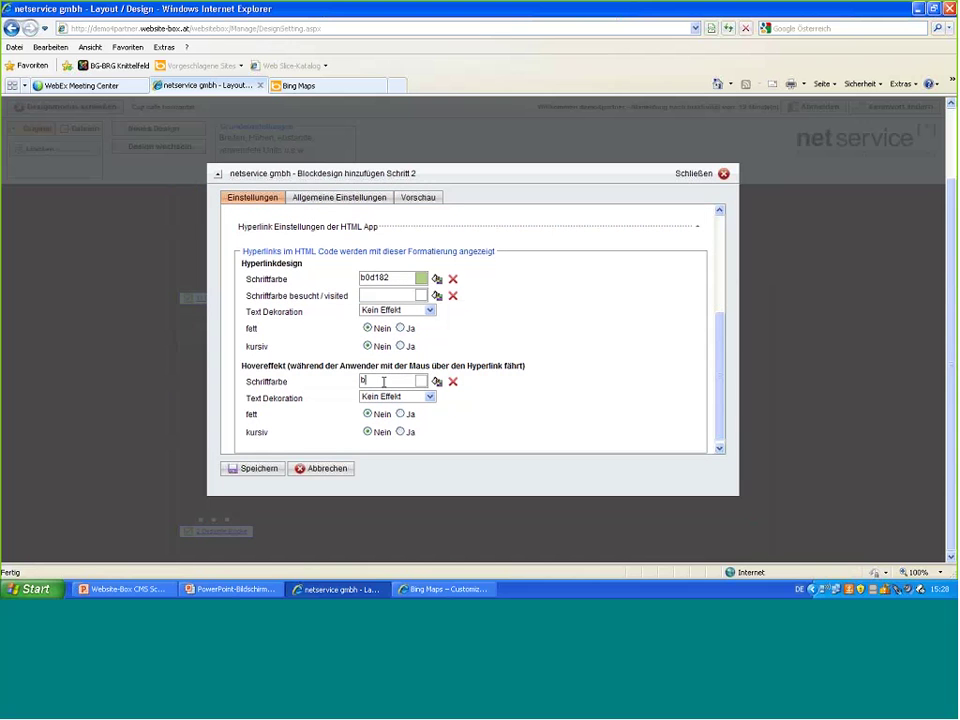
pyautogui.write('0d')
pyautogui.write('182')
pyautogui.click(401, 414)
pyautogui.click(266, 469)
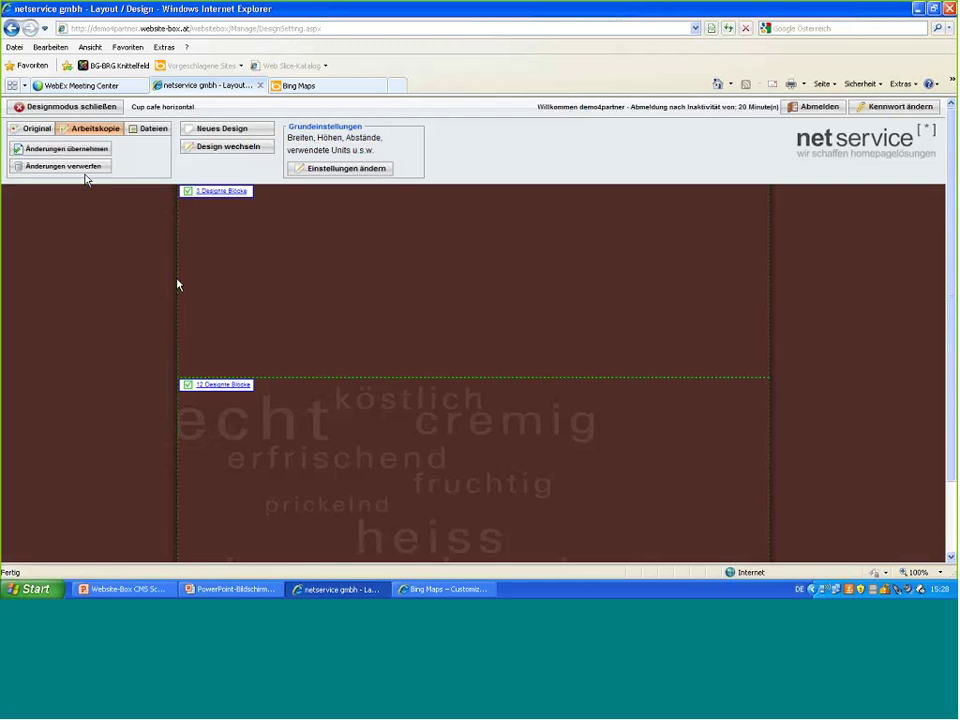
# - Apply the layout changes, exit design mode, and open HTML Appverwaltung from Tools
pyautogui.click(56, 150)
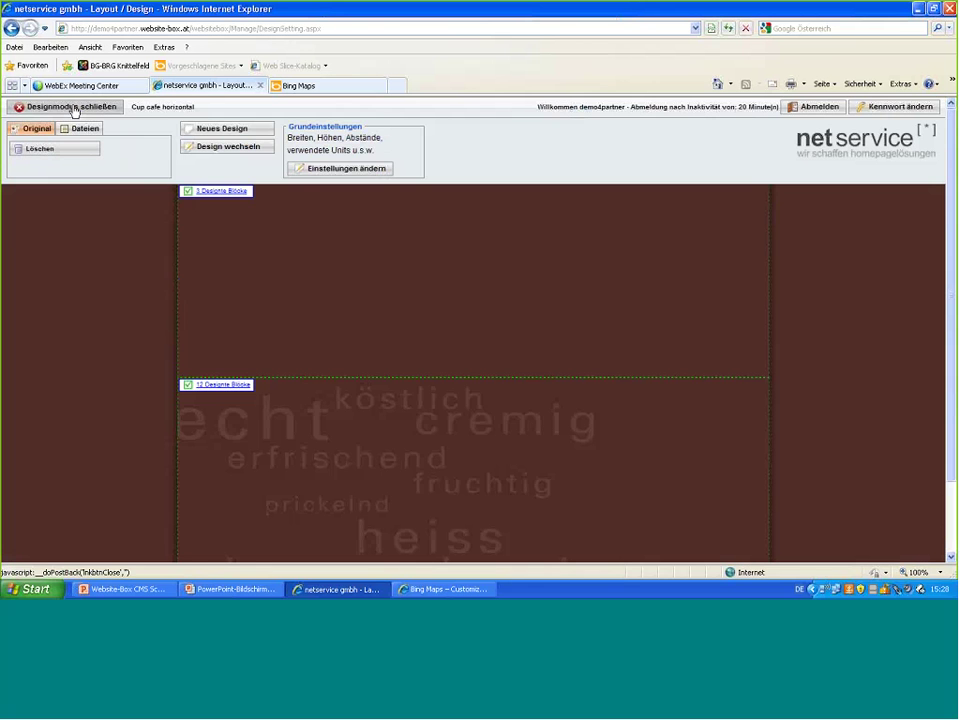
pyautogui.click(73, 107)
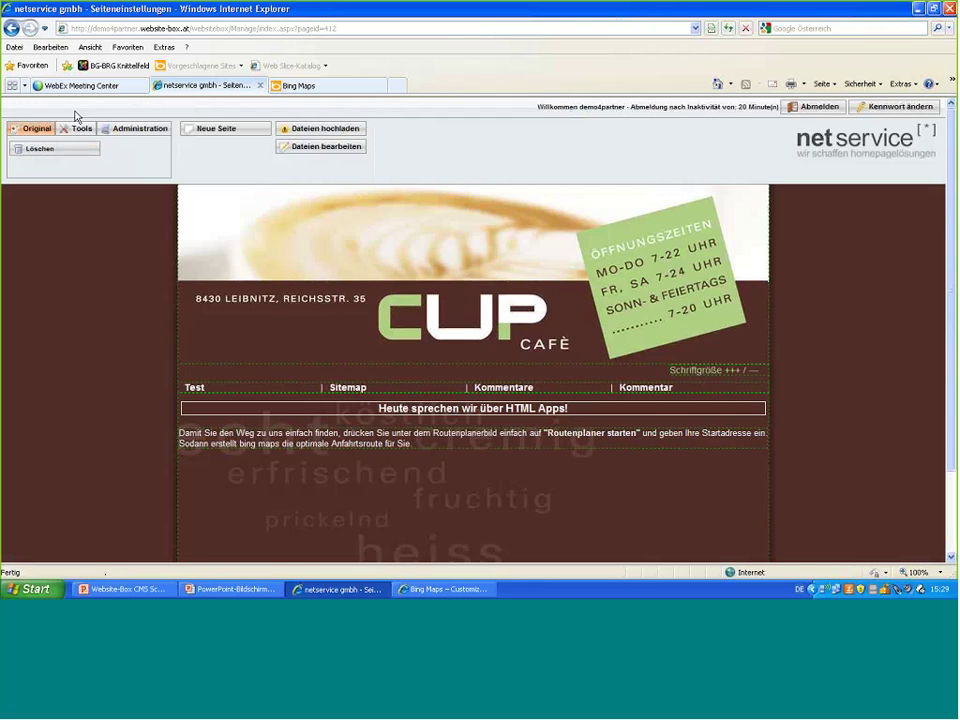
pyautogui.click(80, 128)
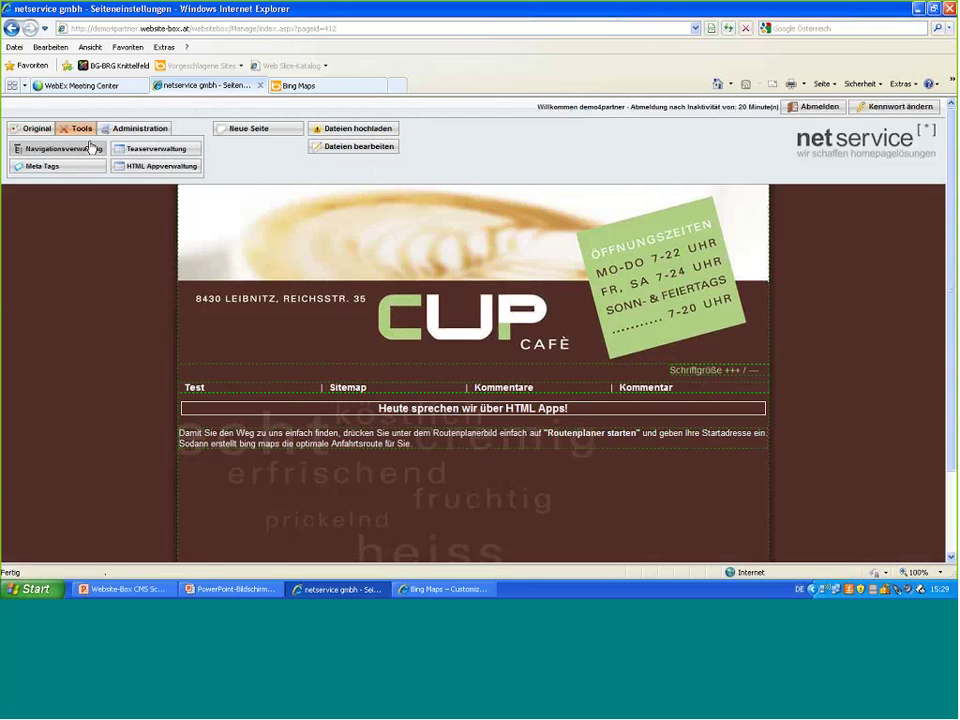
pyautogui.click(160, 167)
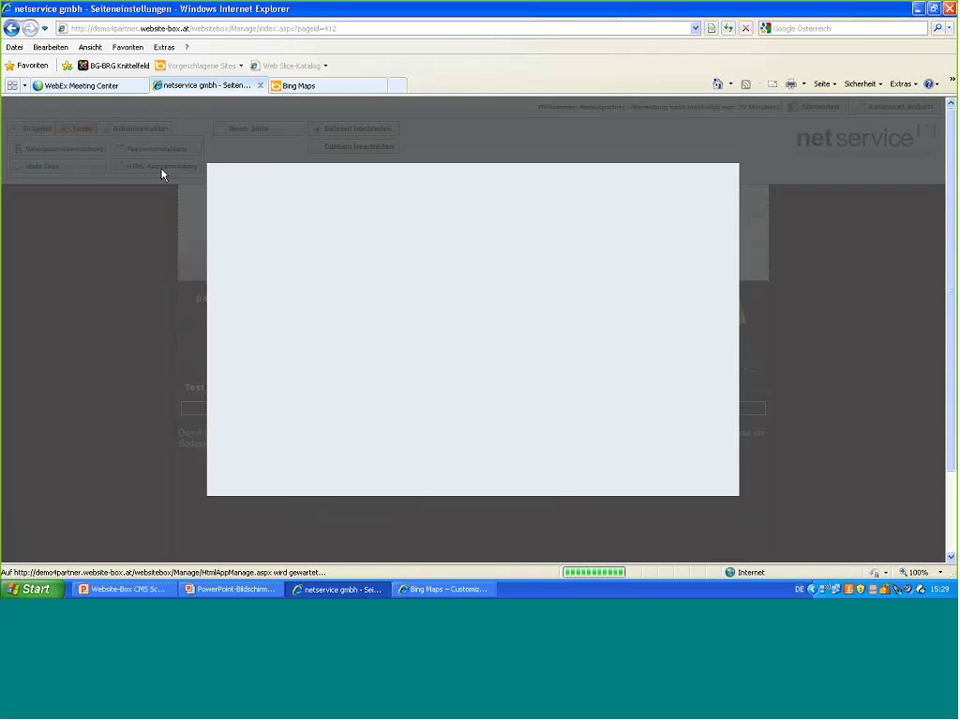
# - Add a 'Routenplaner' folder under Speicherort and begin a new HTML App in it
pyautogui.click(280, 232)
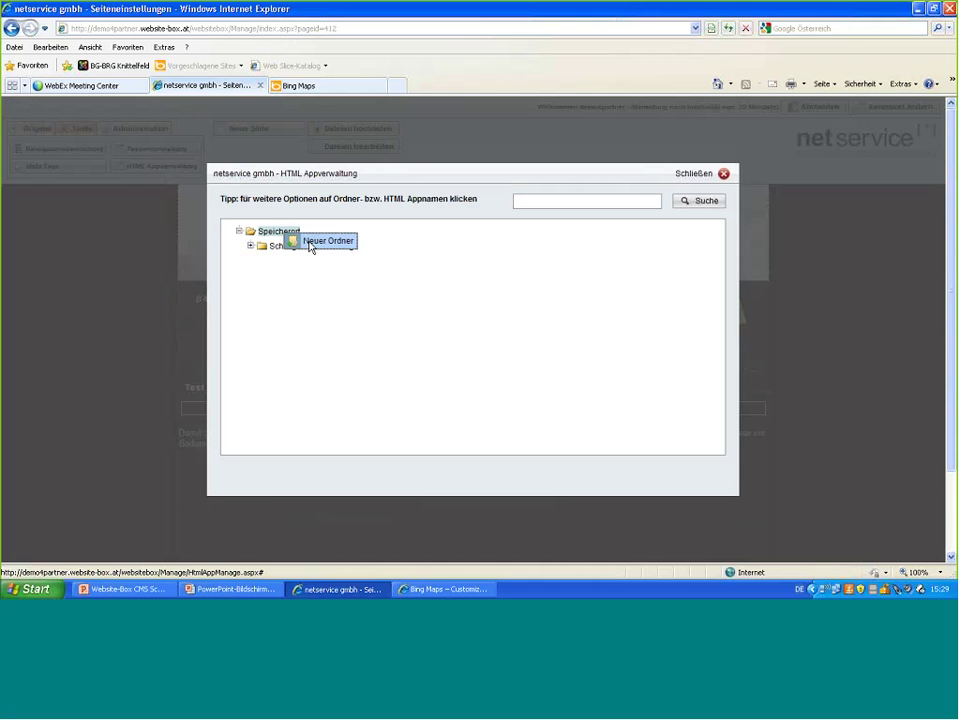
pyautogui.click(310, 242)
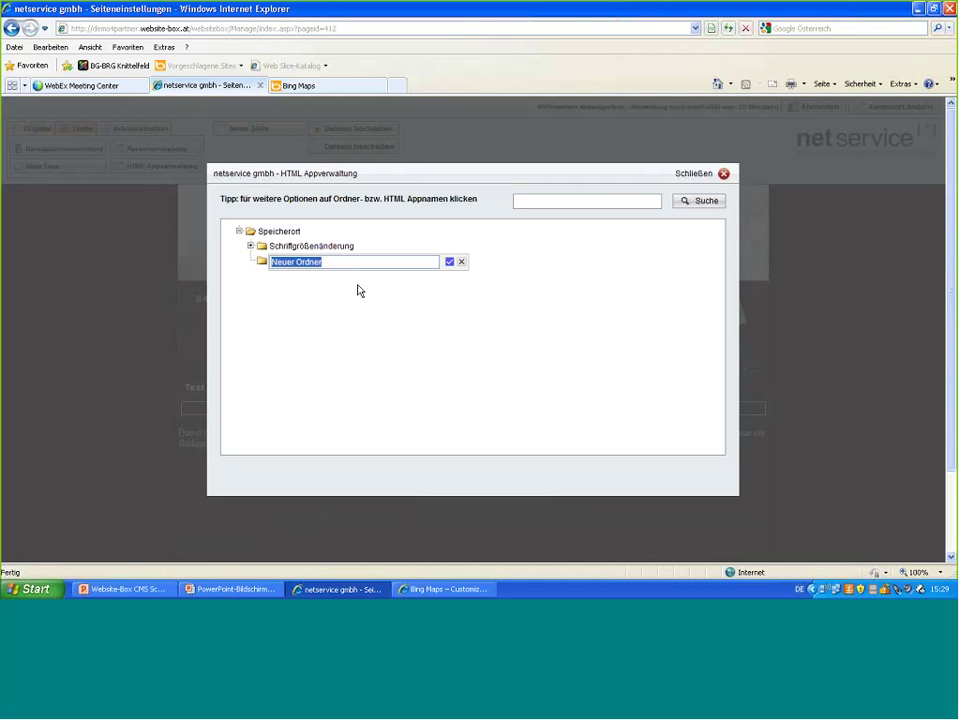
pyautogui.write('rout')
pyautogui.press('BackSpace')
pyautogui.press('BackSpace')
pyautogui.press('BackSpace')
pyautogui.press('BackSpace')
pyautogui.write('Rou')
pyautogui.write('tenplan')
pyautogui.write('eer')
pyautogui.press('BackSpace')
pyautogui.press('BackSpace')
pyautogui.click(449, 262)
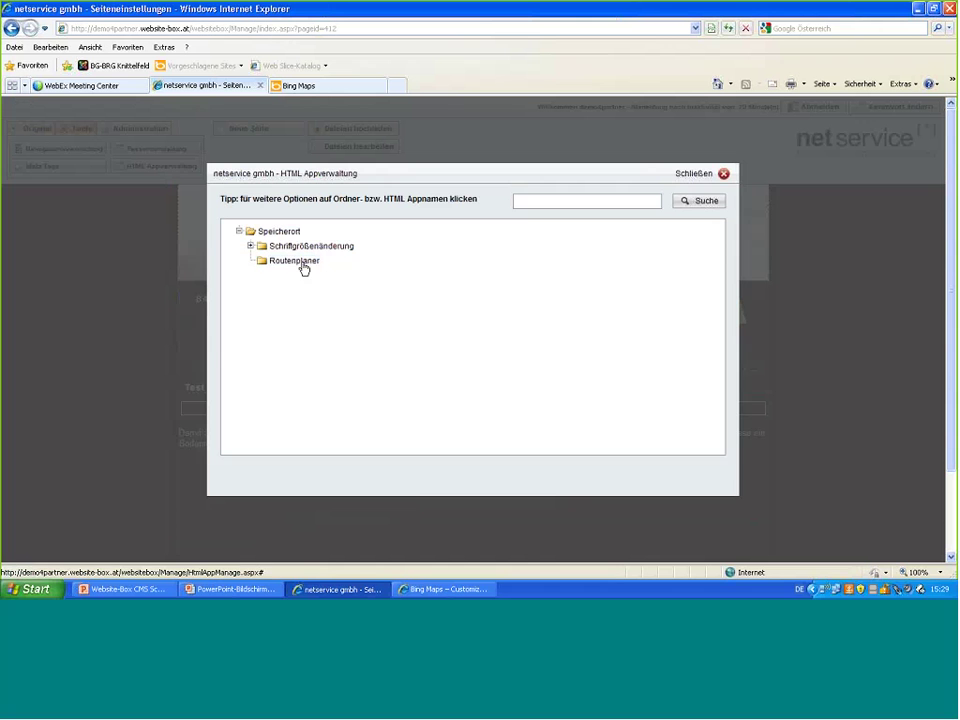
pyautogui.click(304, 264)
# - Name the app 'Routenplaner', assign the 'HTML App Routenplaner' design, and continue to the code step
pyautogui.click(338, 288)
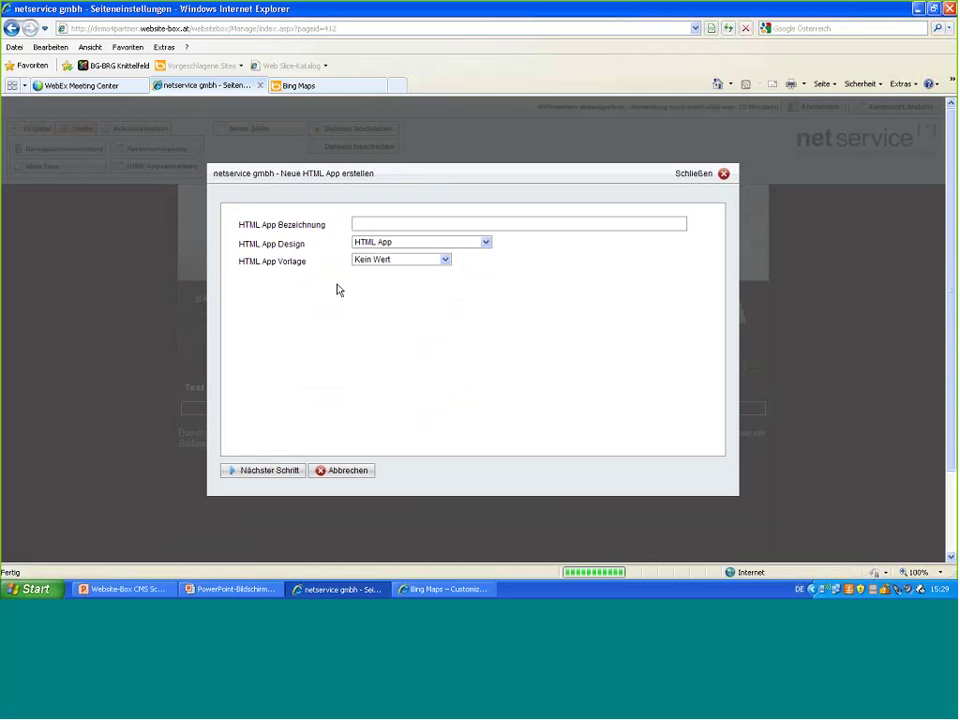
pyautogui.click(377, 223)
pyautogui.write('Routen')
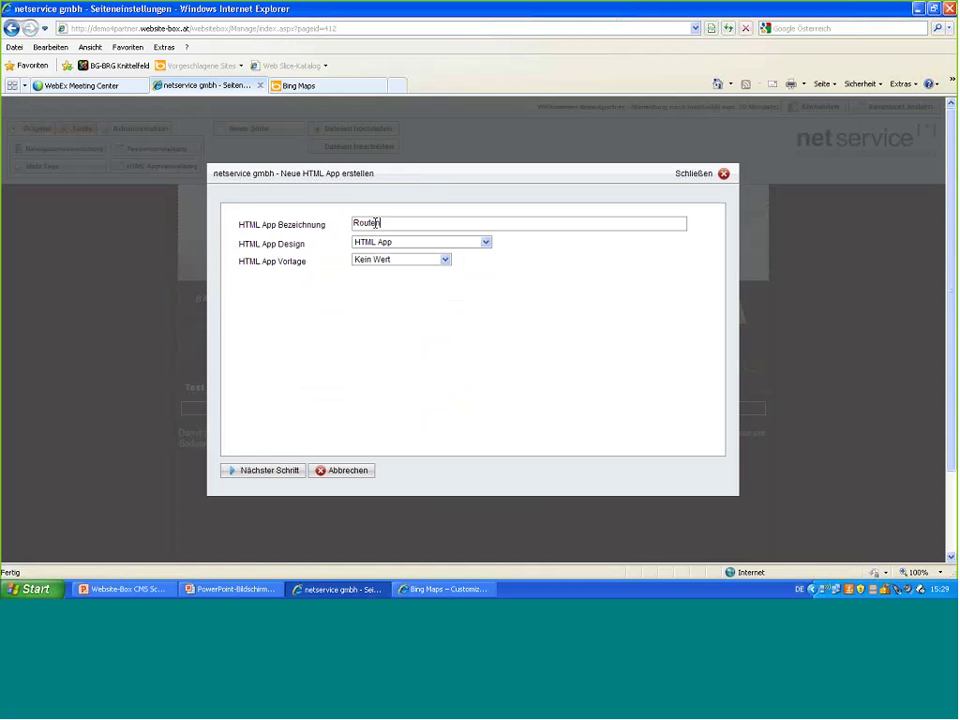
pyautogui.write('planer')
pyautogui.click(486, 243)
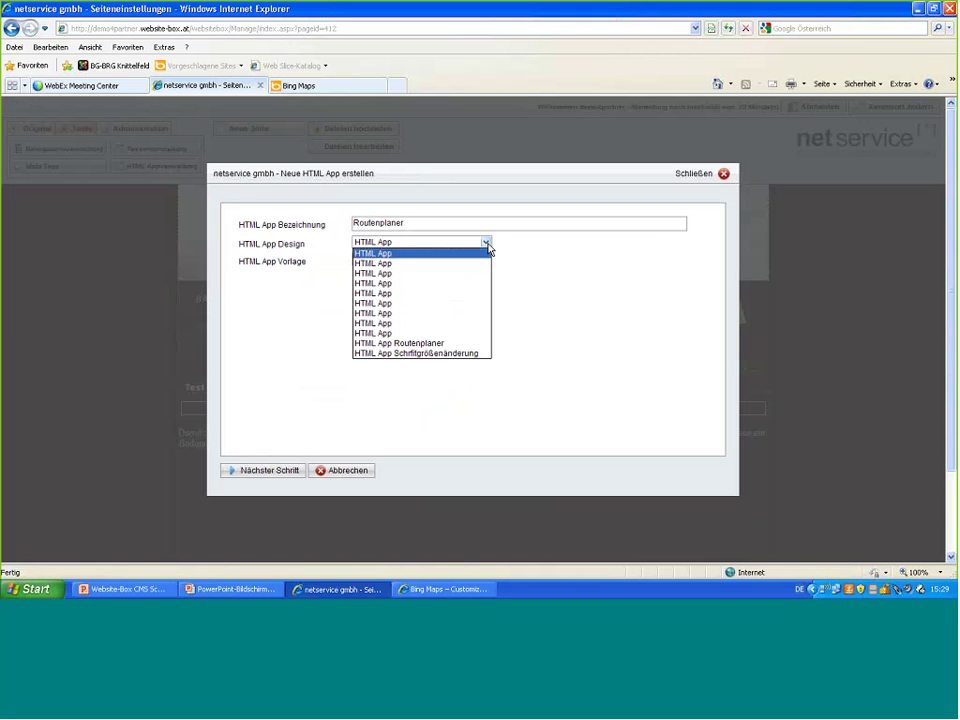
pyautogui.click(435, 345)
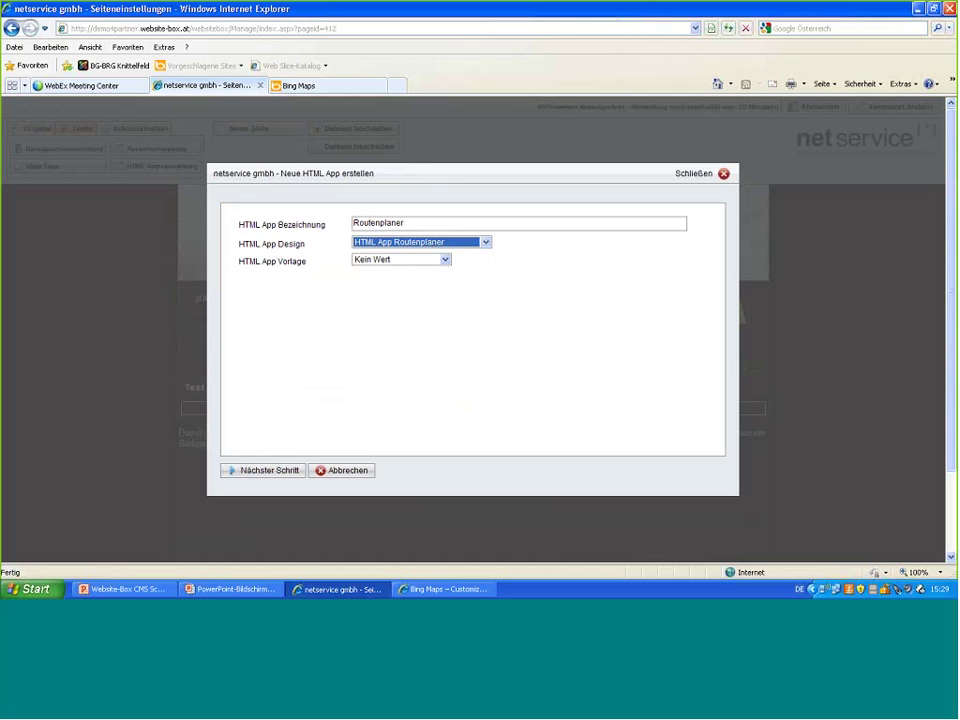
pyautogui.click(281, 470)
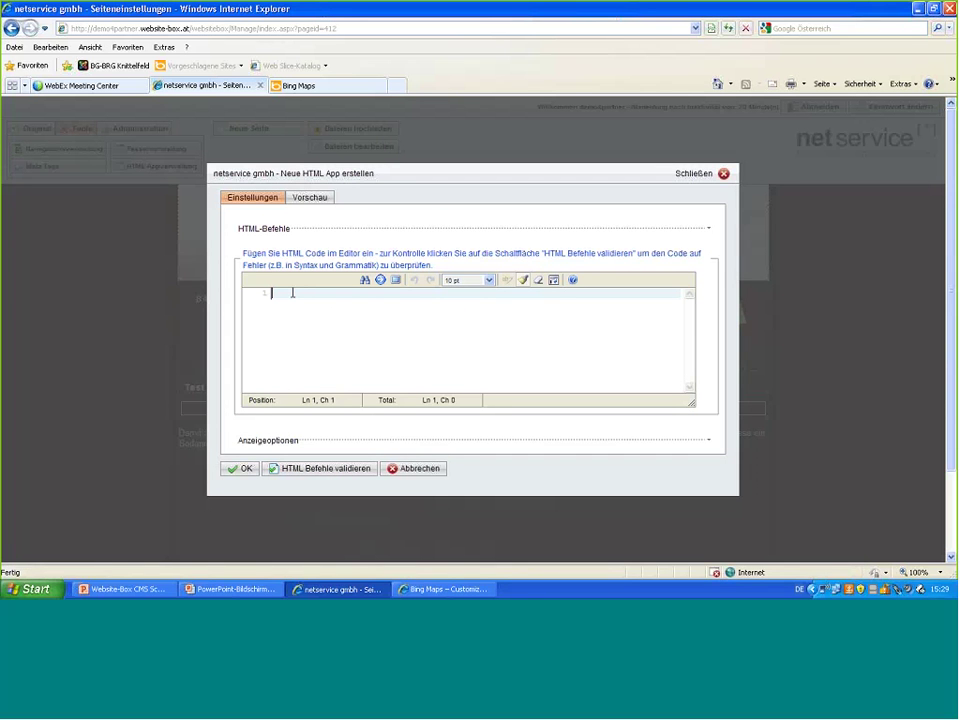
# - Paste the Bing Maps embed code into the Routenplaner app's HTML editor and save it
pyautogui.click(418, 592)
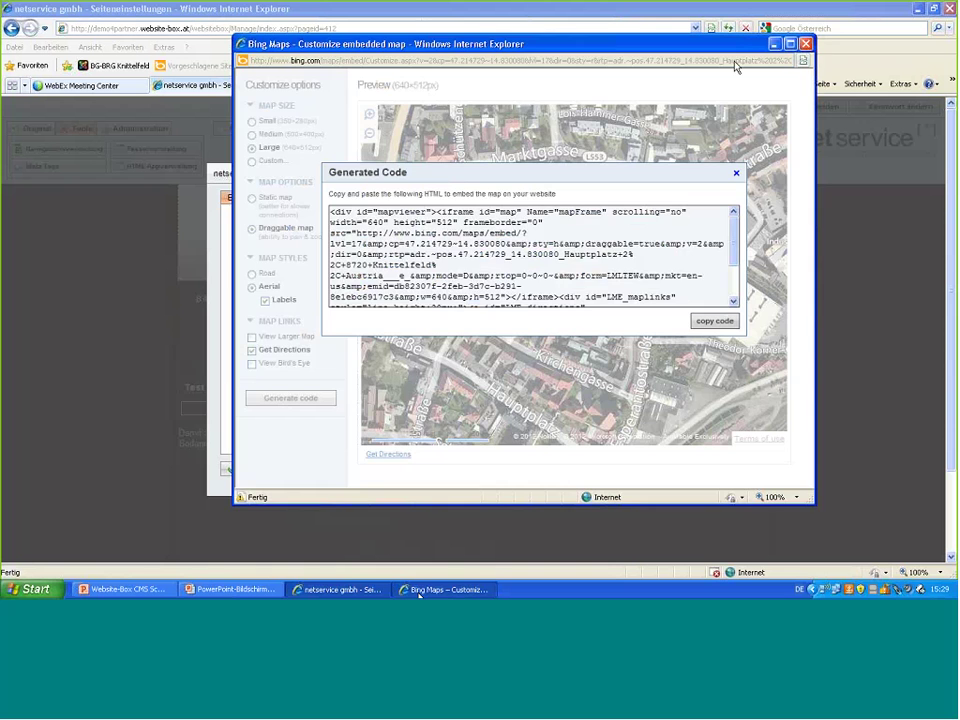
pyautogui.click(776, 45)
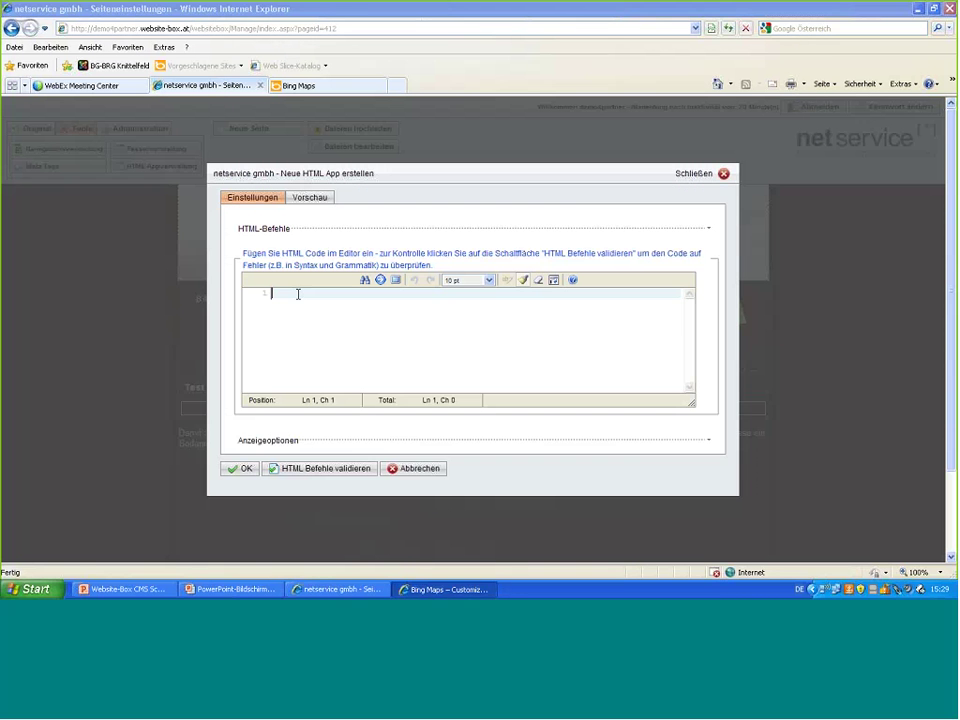
pyautogui.hotkey('ctrl', 'v')
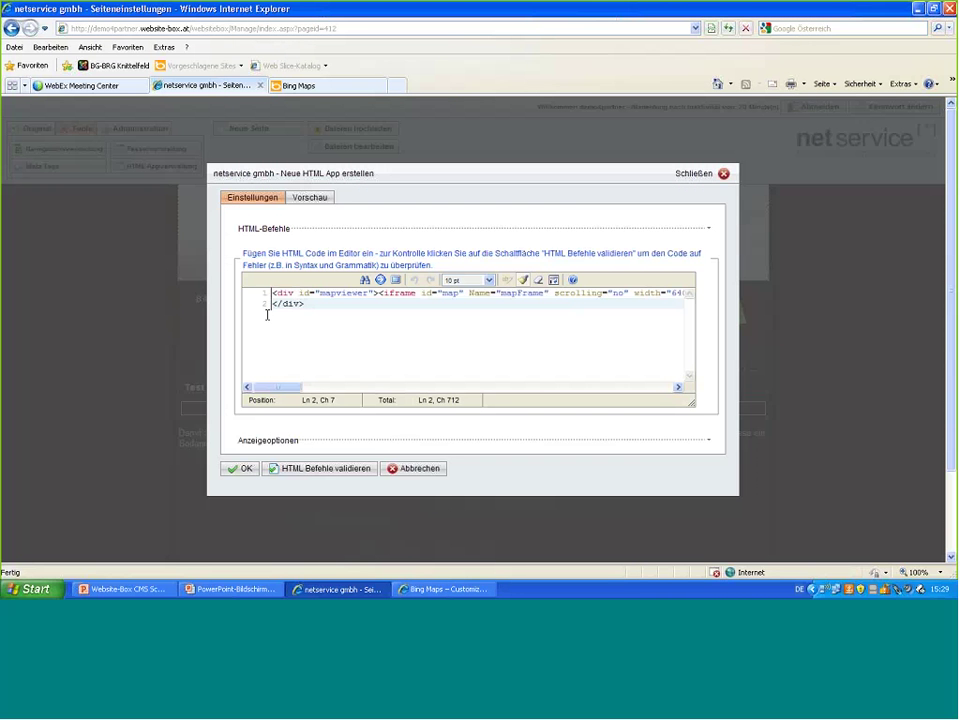
pyautogui.click(244, 470)
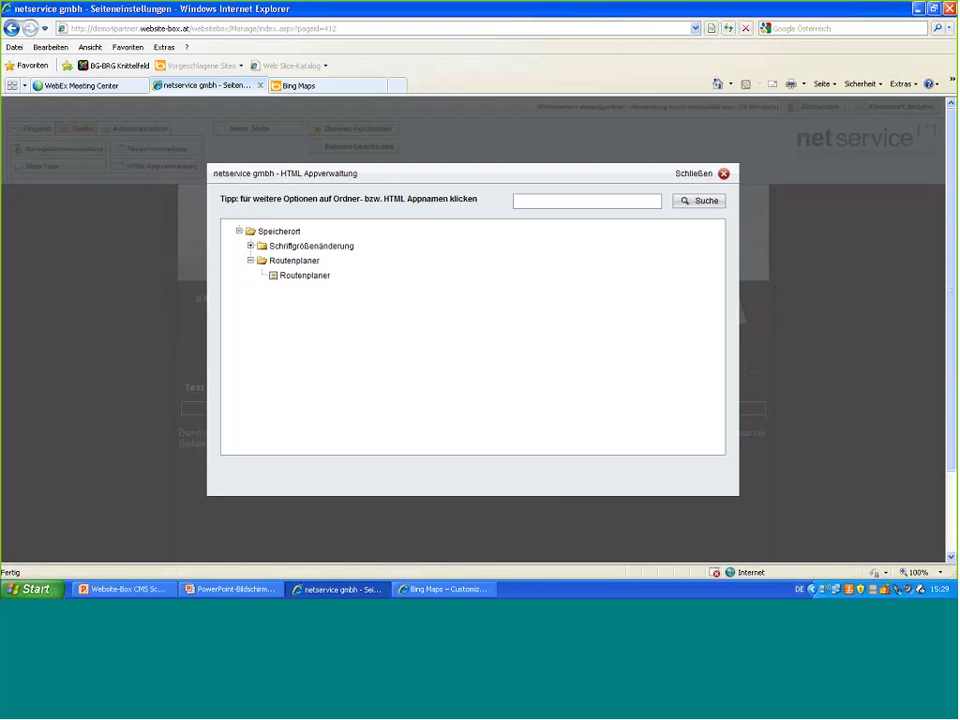
# - Insert a new HTML App Routenplaner block below the directions text block
pyautogui.click(723, 176)
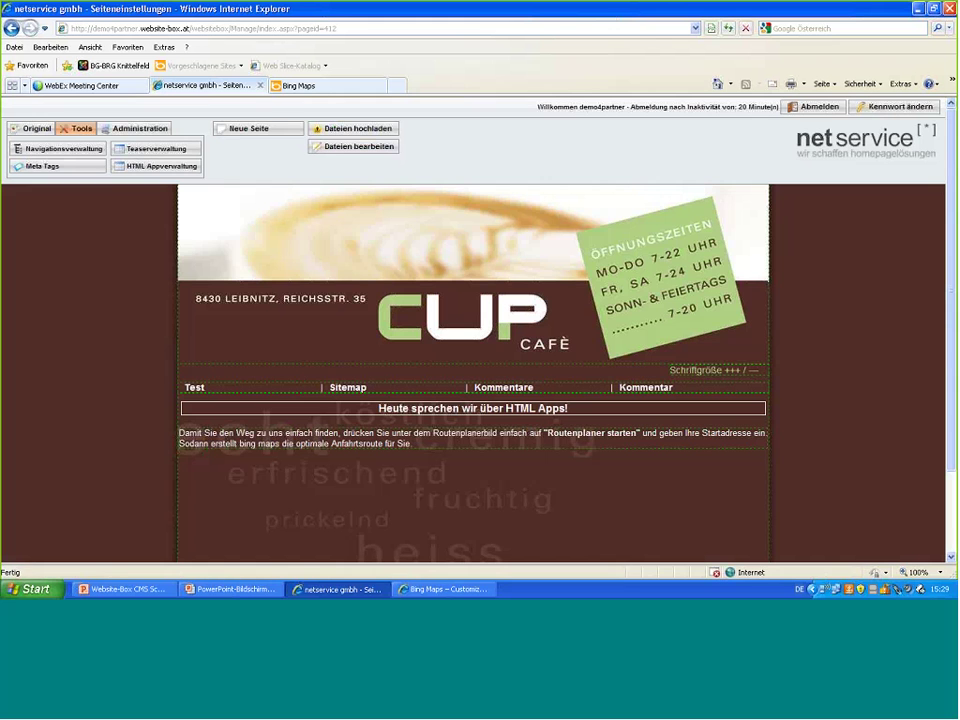
pyautogui.click(489, 445)
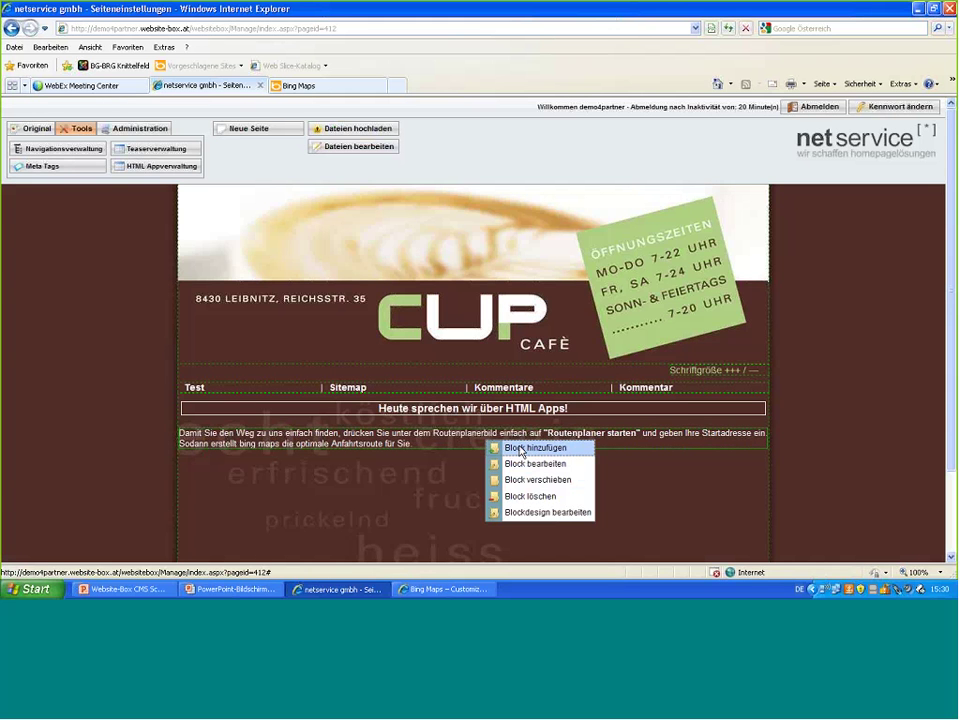
pyautogui.click(519, 448)
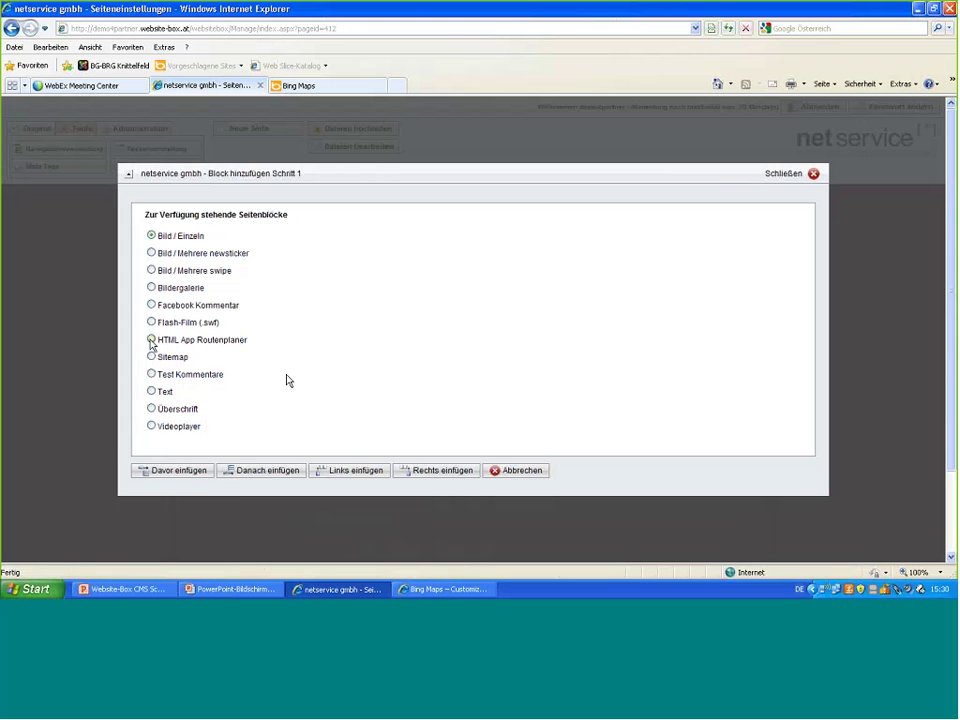
pyautogui.click(151, 340)
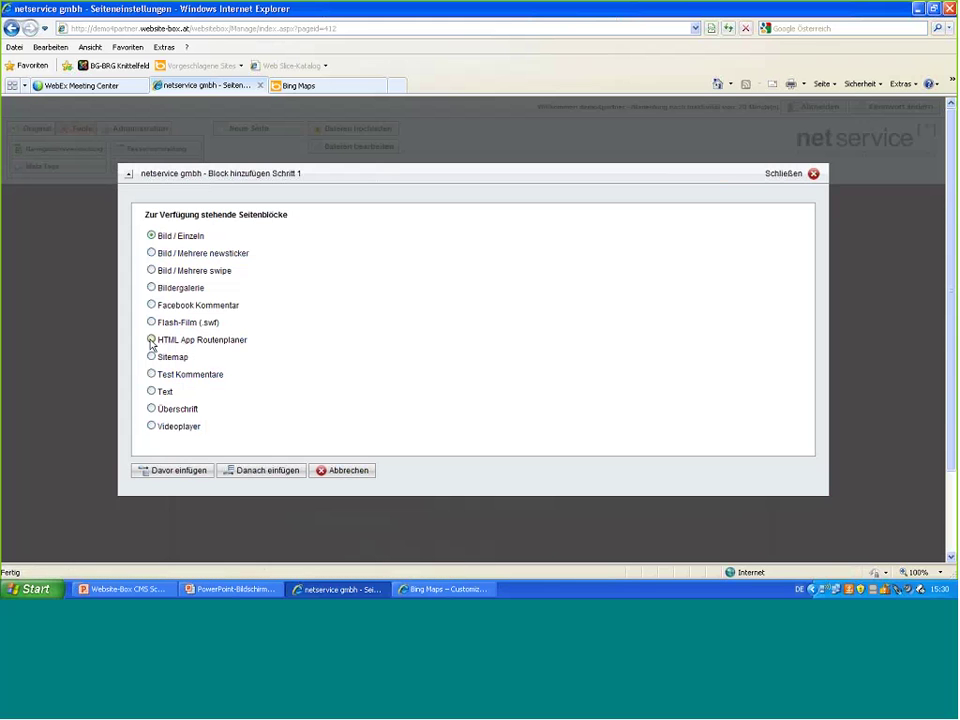
pyautogui.click(257, 471)
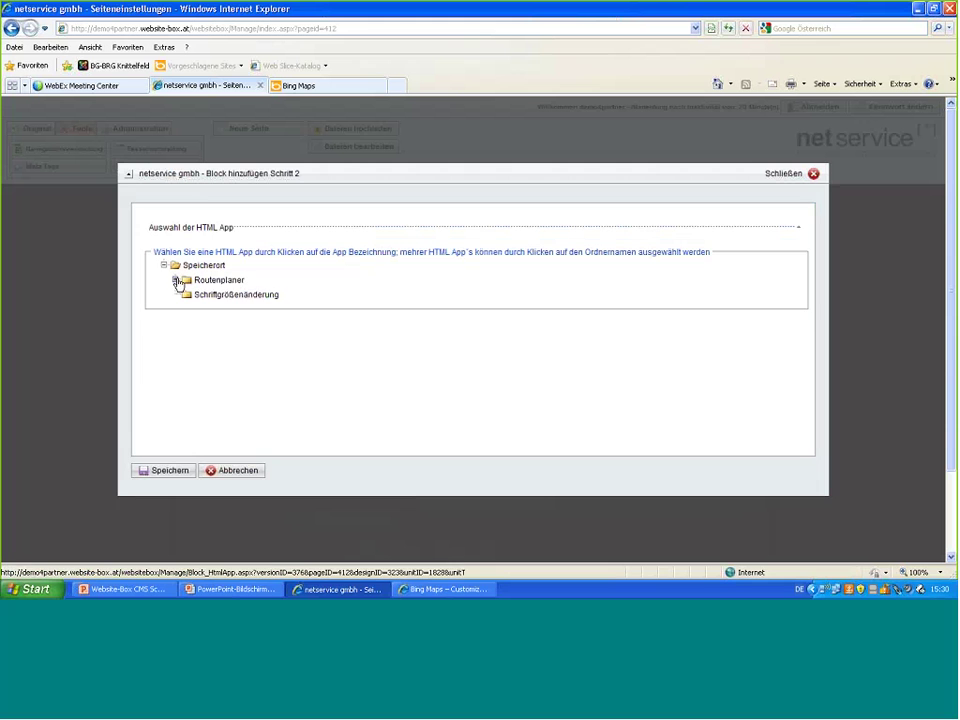
# - Assign the Routenplaner HTML App to the new block and save it
pyautogui.click(178, 282)
pyautogui.click(229, 296)
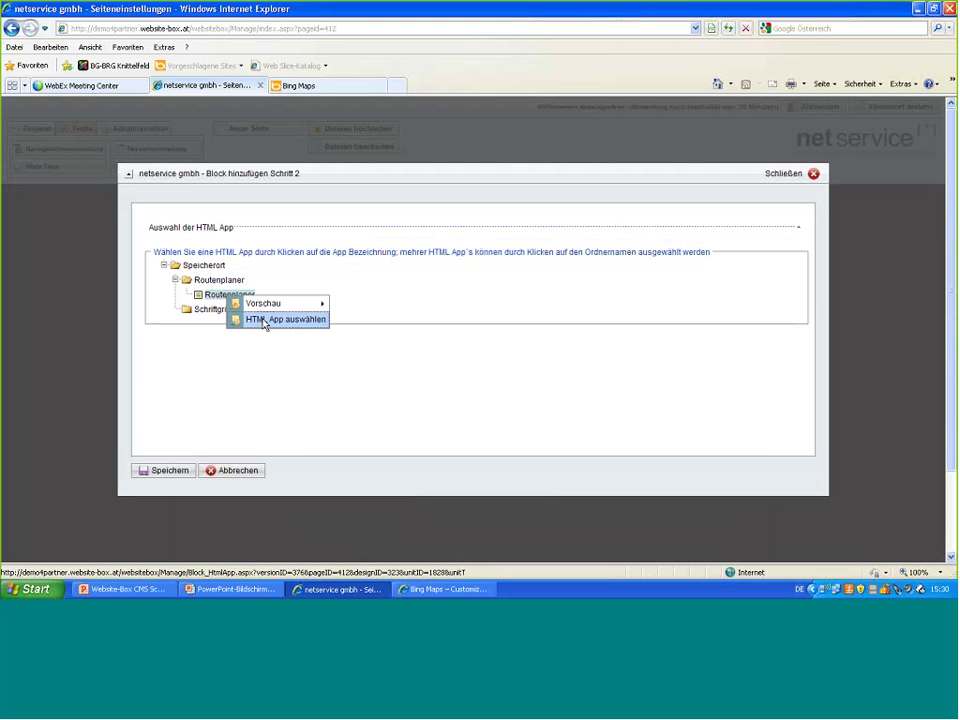
pyautogui.click(265, 320)
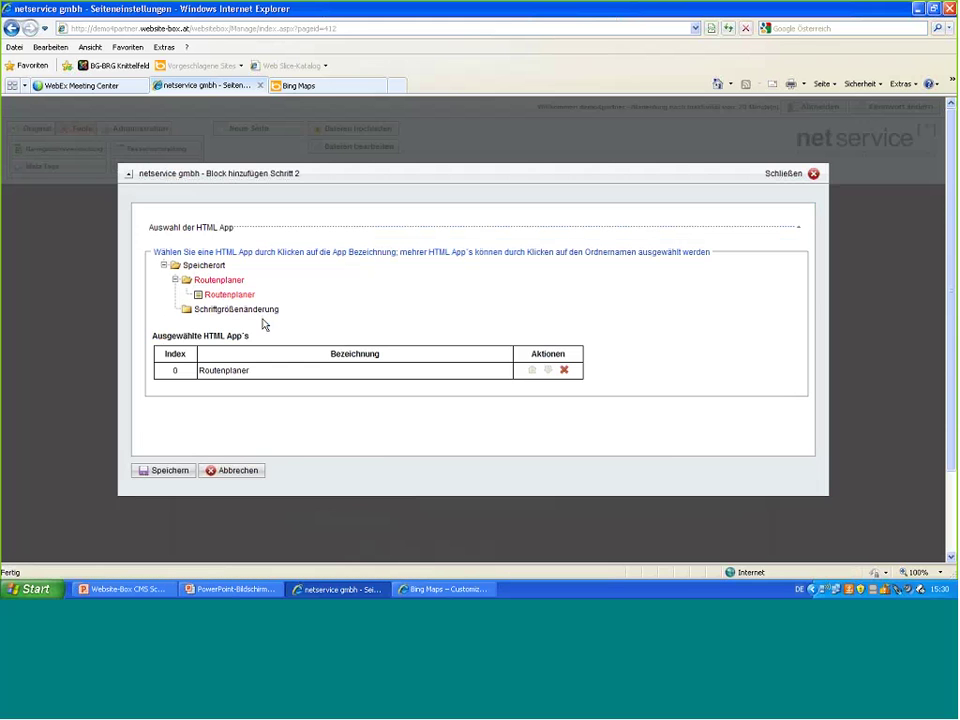
pyautogui.click(180, 473)
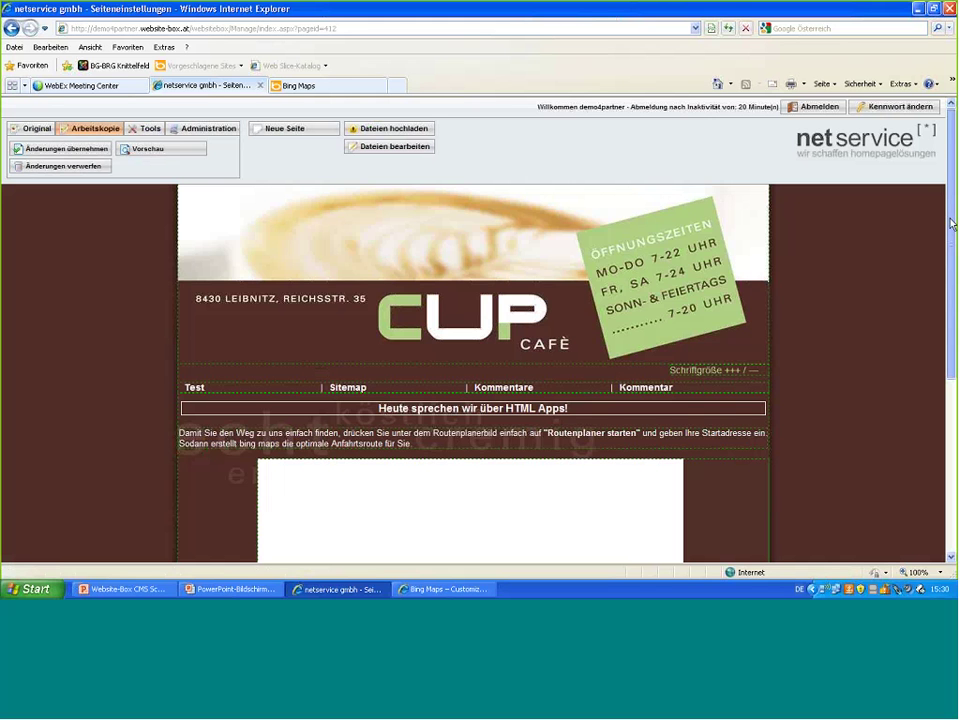
# - Copy the complete generated Bing Maps embed code, then minimize the Bing Maps window
pyautogui.scroll(-1, 948, 240)
pyautogui.scroll(-1, 929, 381)
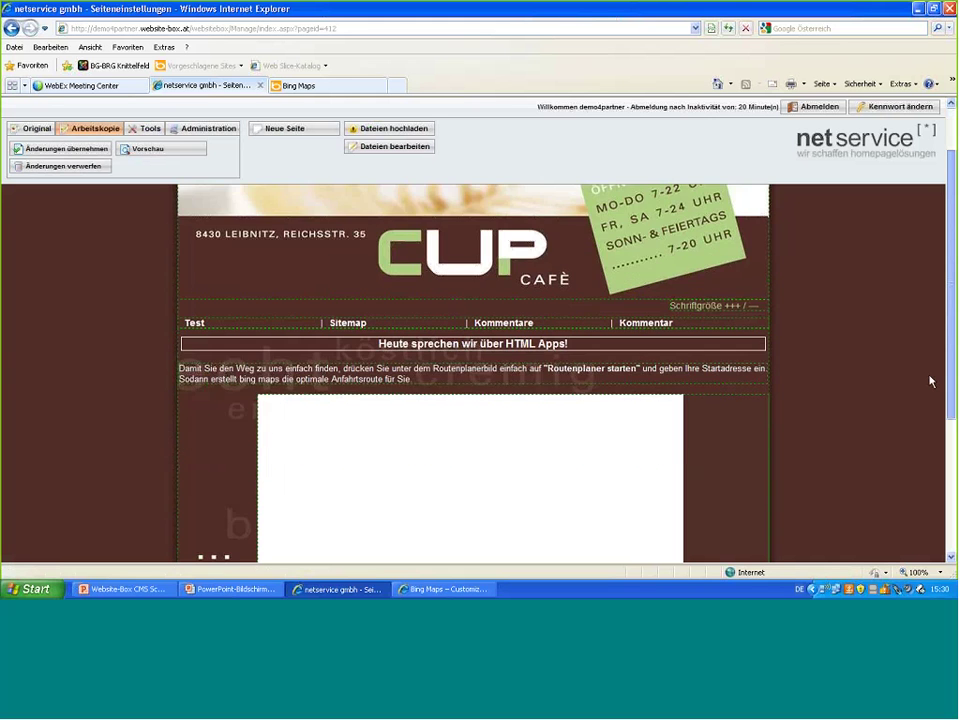
pyautogui.scroll(-3, 929, 381)
pyautogui.scroll(1, 934, 362)
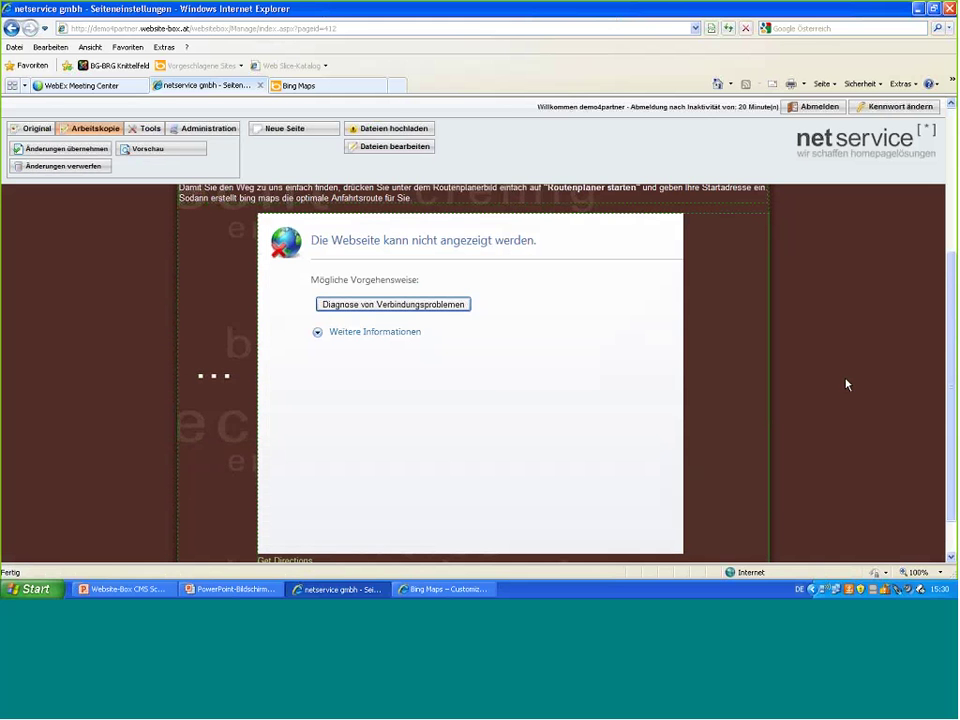
pyautogui.click(452, 590)
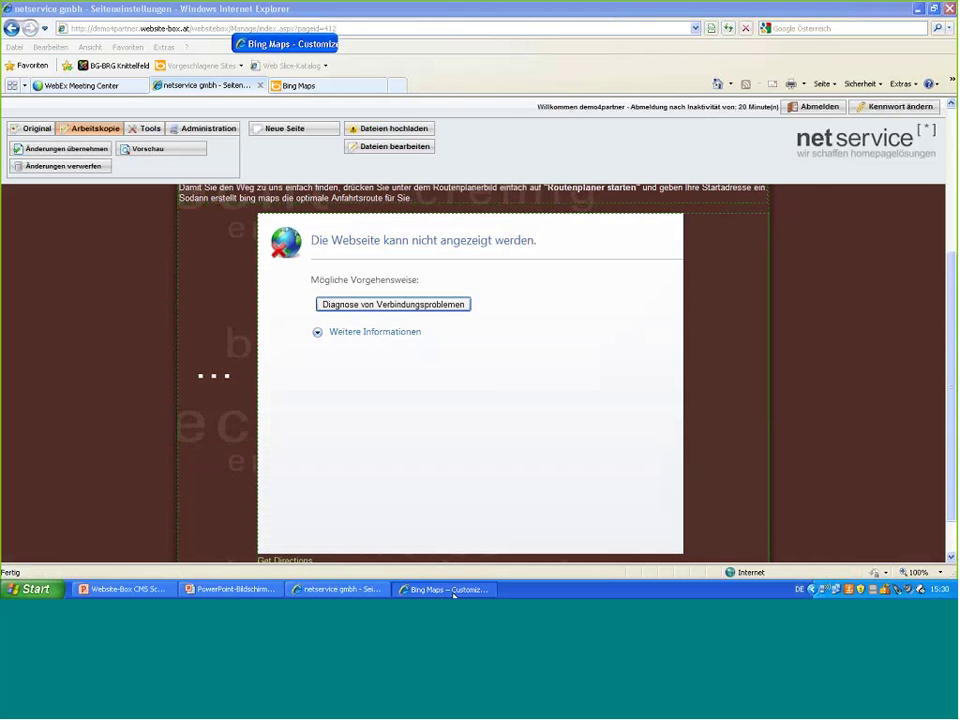
pyautogui.click(458, 244)
pyautogui.click(362, 223)
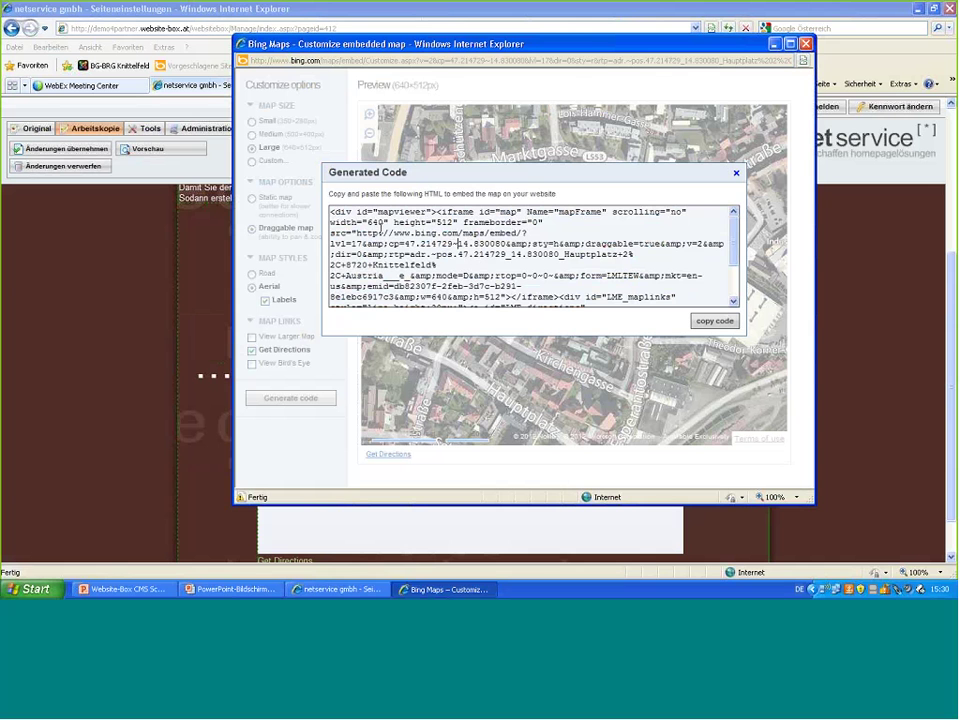
pyautogui.doubleClick(375, 243)
pyautogui.hotkey('ctrl', 'a')
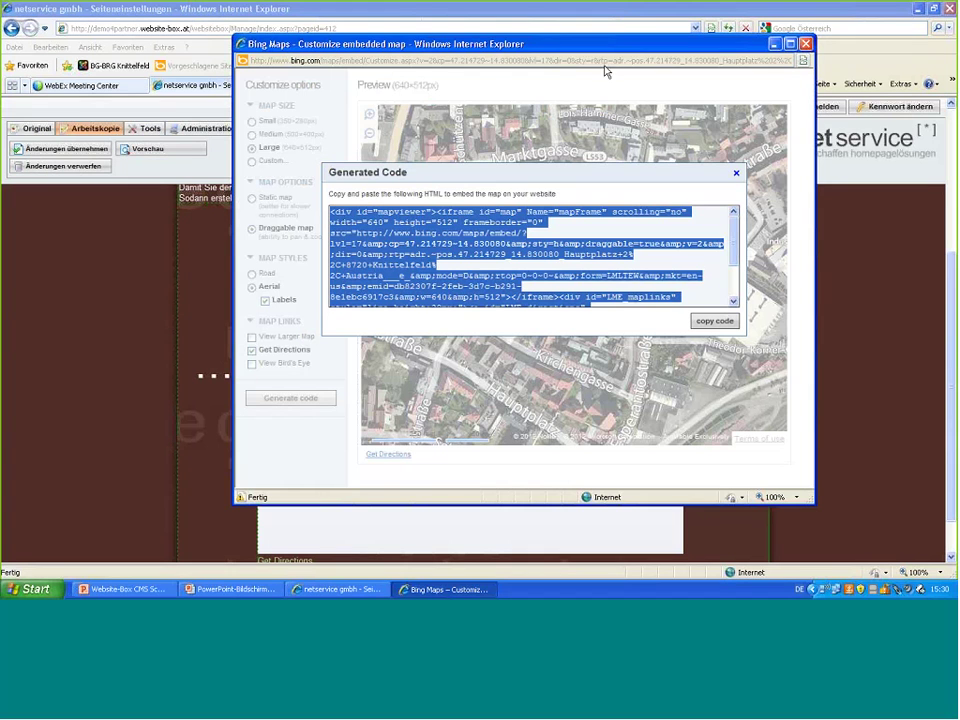
pyautogui.click(774, 45)
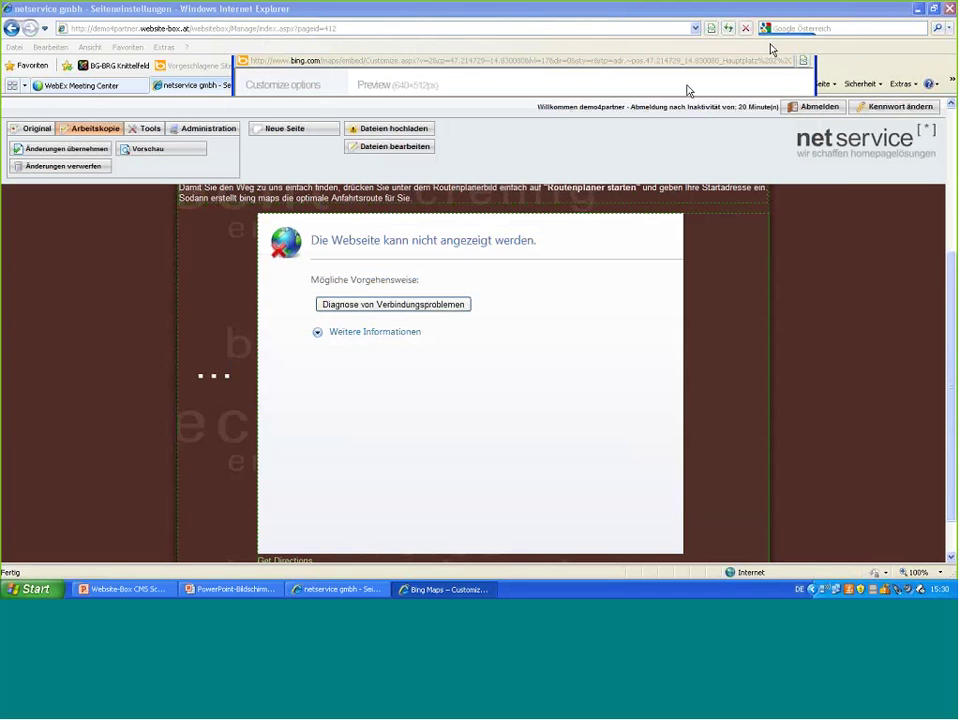
# - Open the Routenplaner HTML App for editing in the HTML App management
pyautogui.click(152, 129)
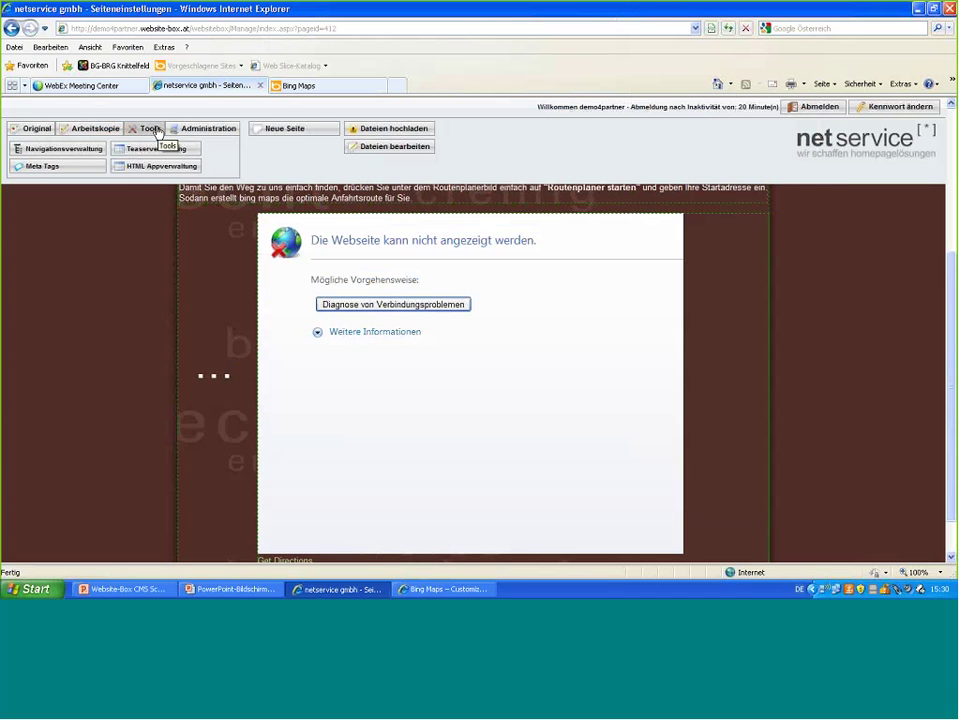
pyautogui.click(147, 167)
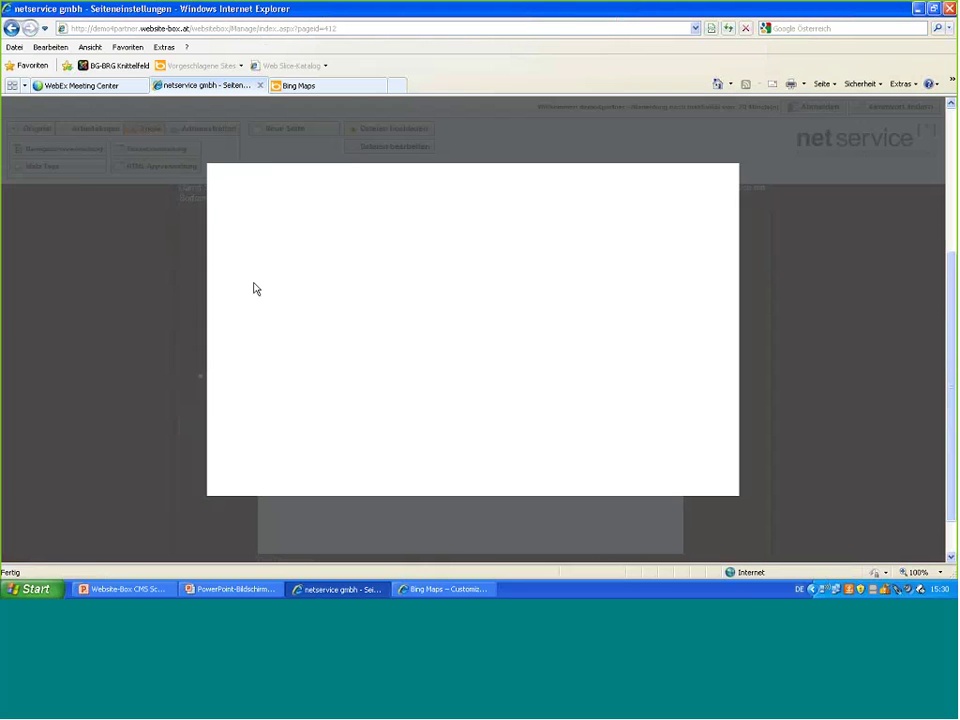
pyautogui.click(251, 247)
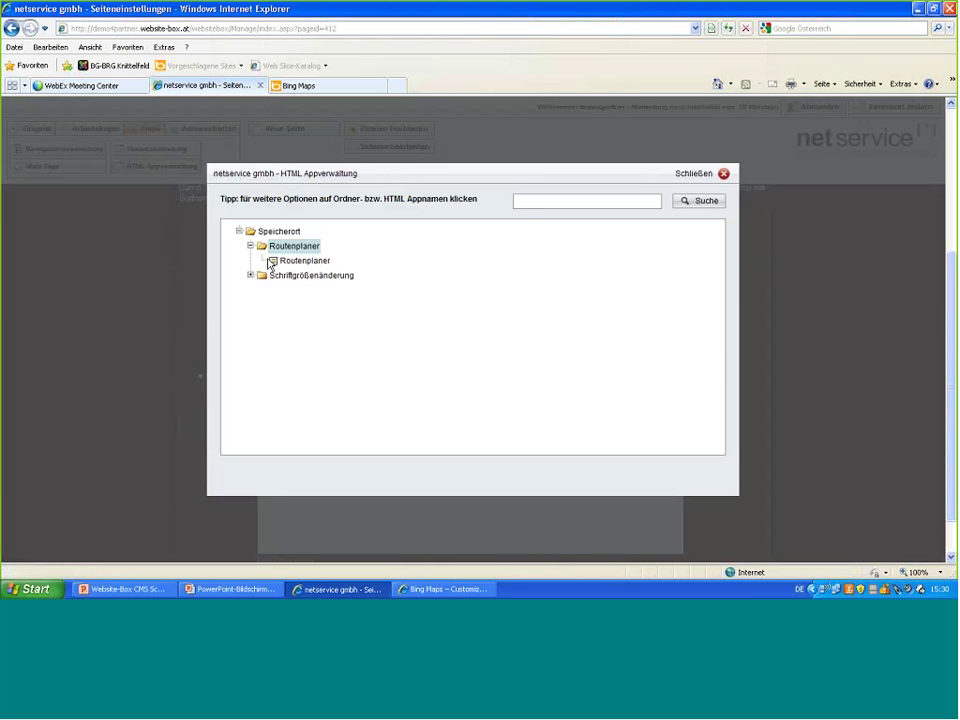
pyautogui.click(293, 261)
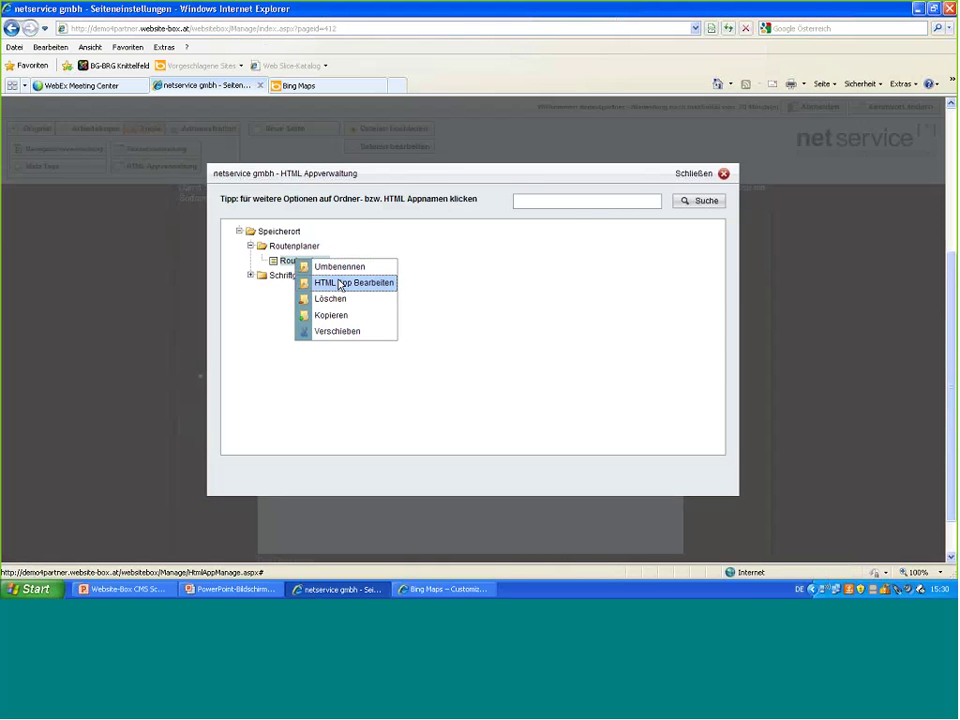
pyautogui.click(340, 285)
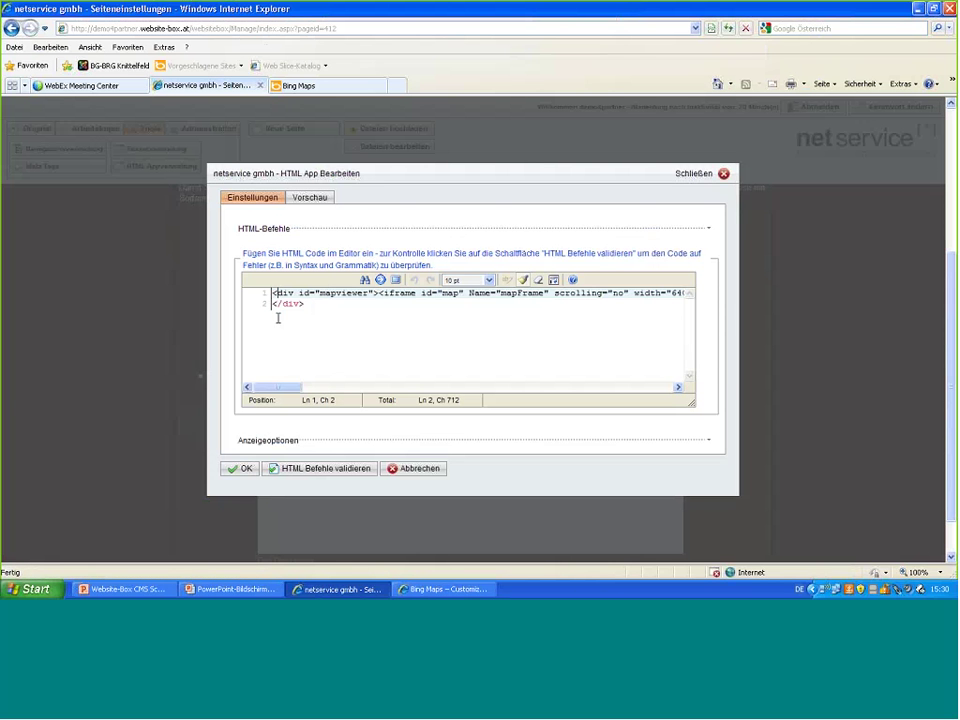
# - Replace the app's old code with the copied Bing Maps embed code and save
pyautogui.hotkey('ctrl', 'a')
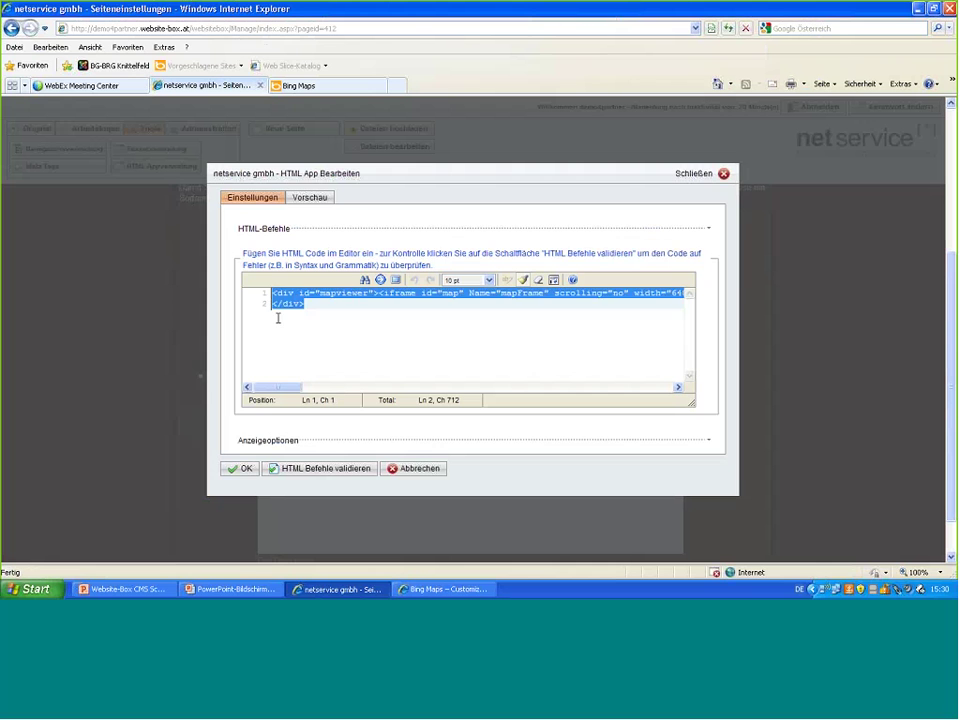
pyautogui.hotkey('ctrl', 'x')
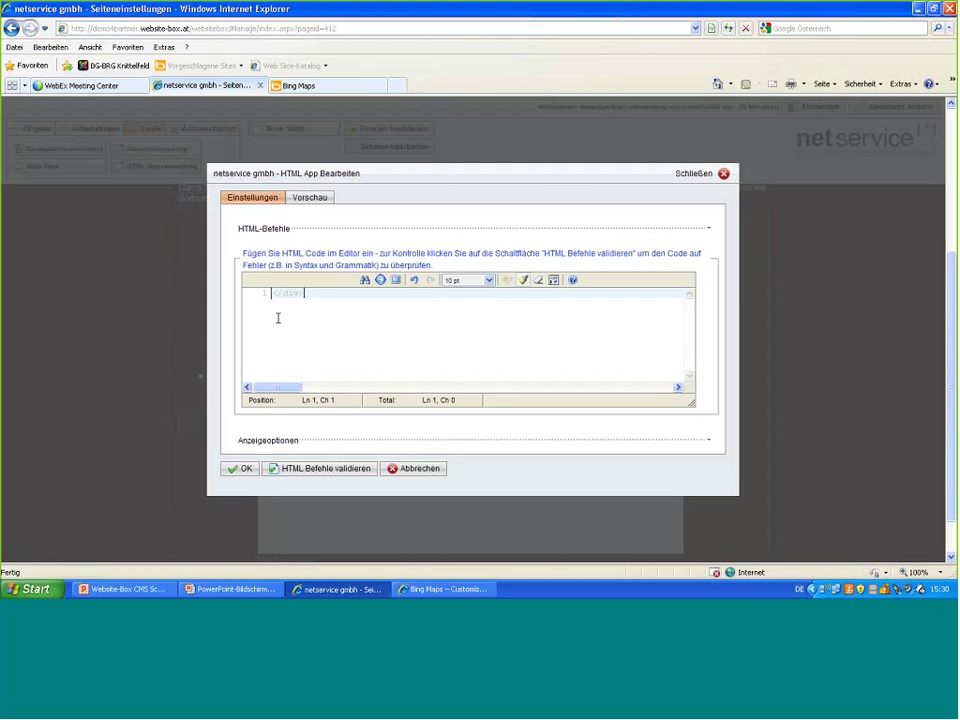
pyautogui.hotkey('ctrl', 'v')
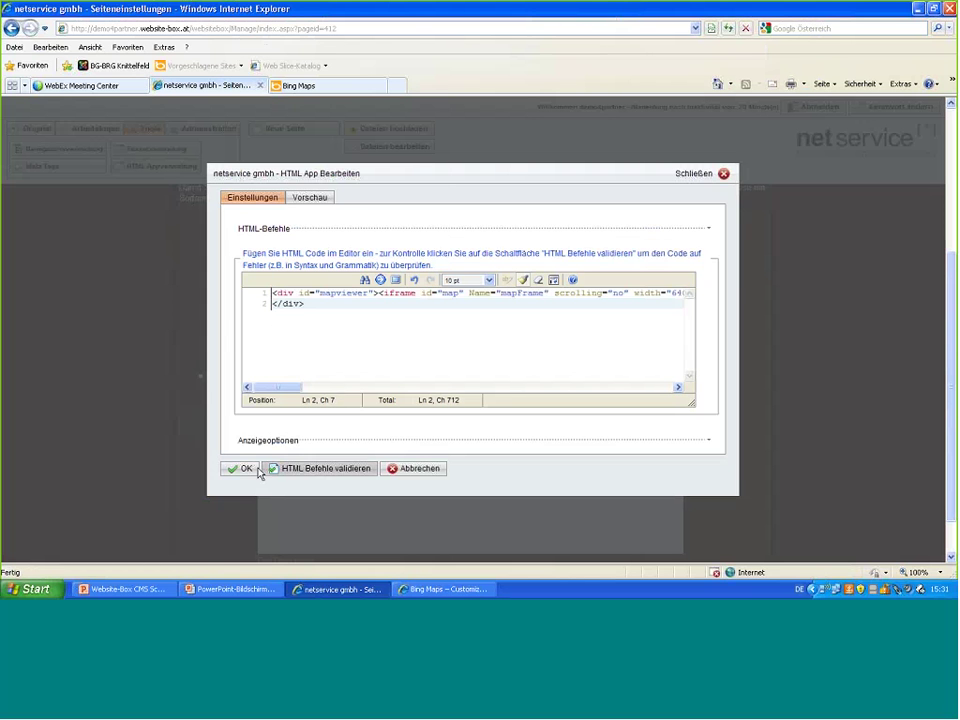
pyautogui.click(245, 470)
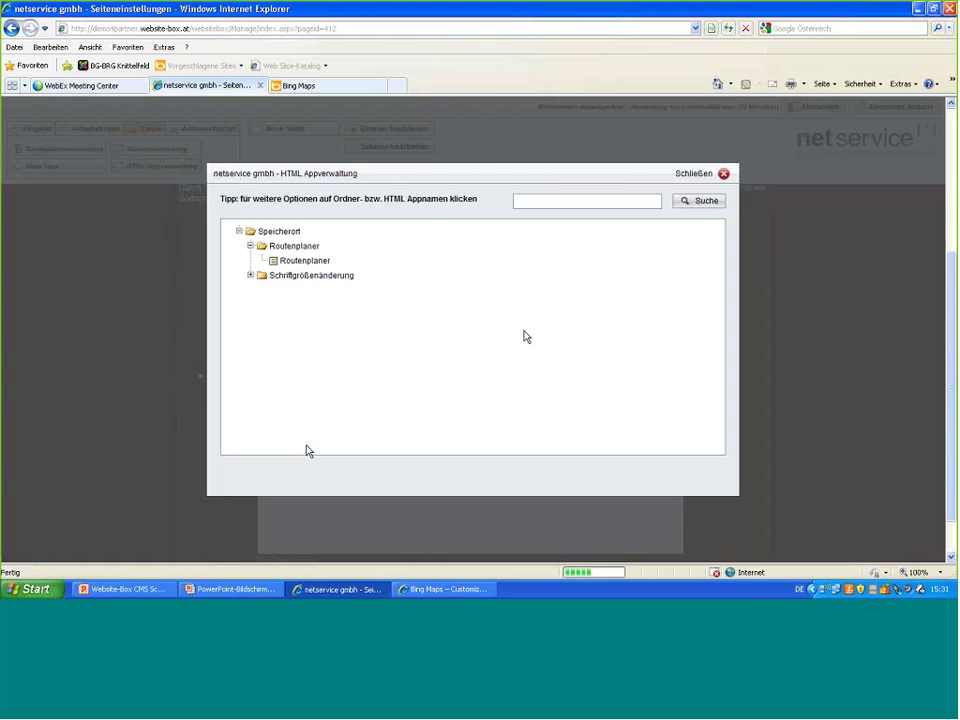
# - Delete the broken Routenplaner map block and start adding a block below the directions text
pyautogui.click(723, 174)
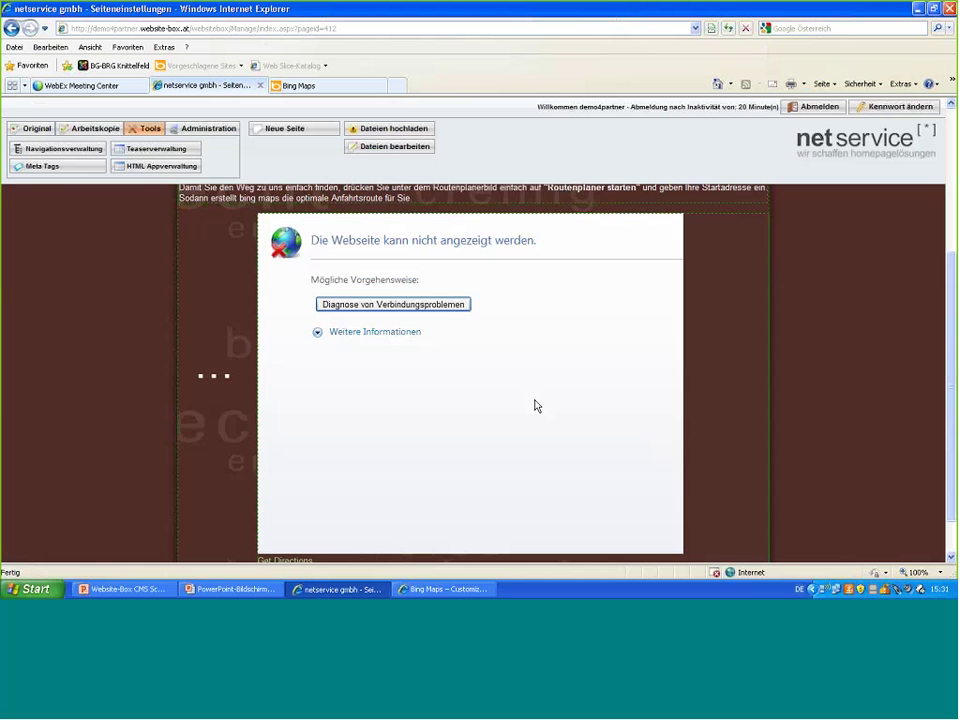
pyautogui.click(534, 405)
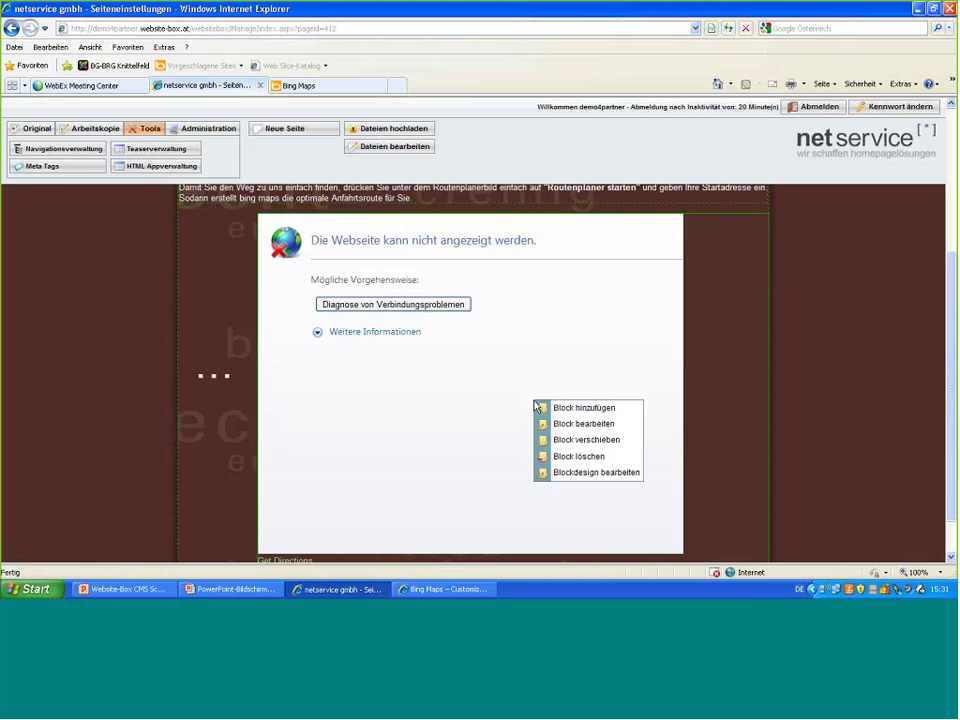
pyautogui.click(578, 456)
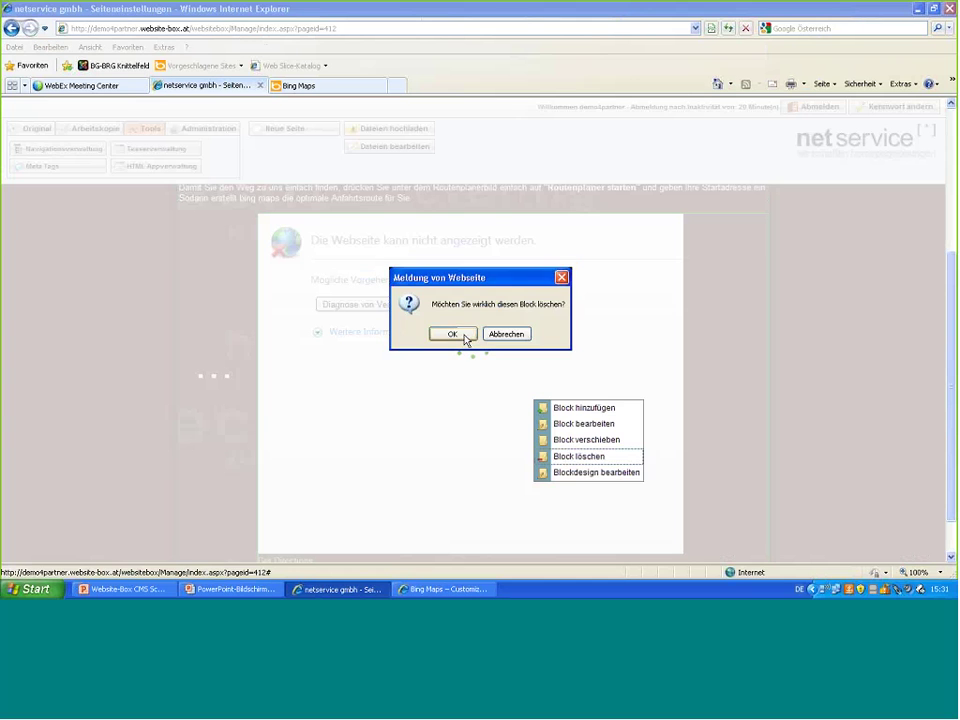
pyautogui.click(468, 338)
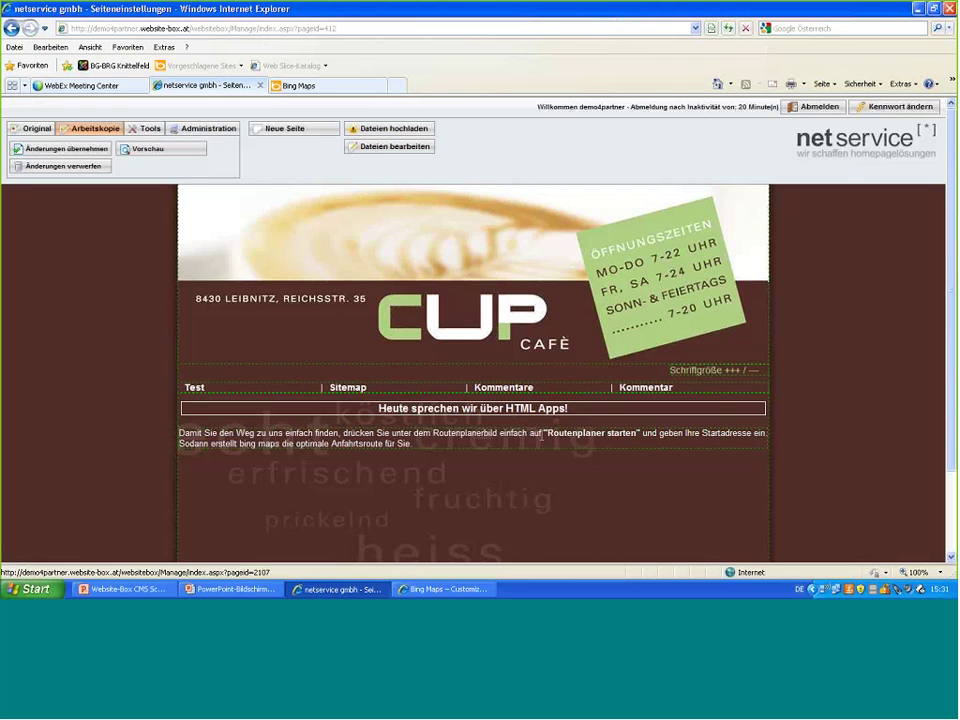
pyautogui.click(545, 440)
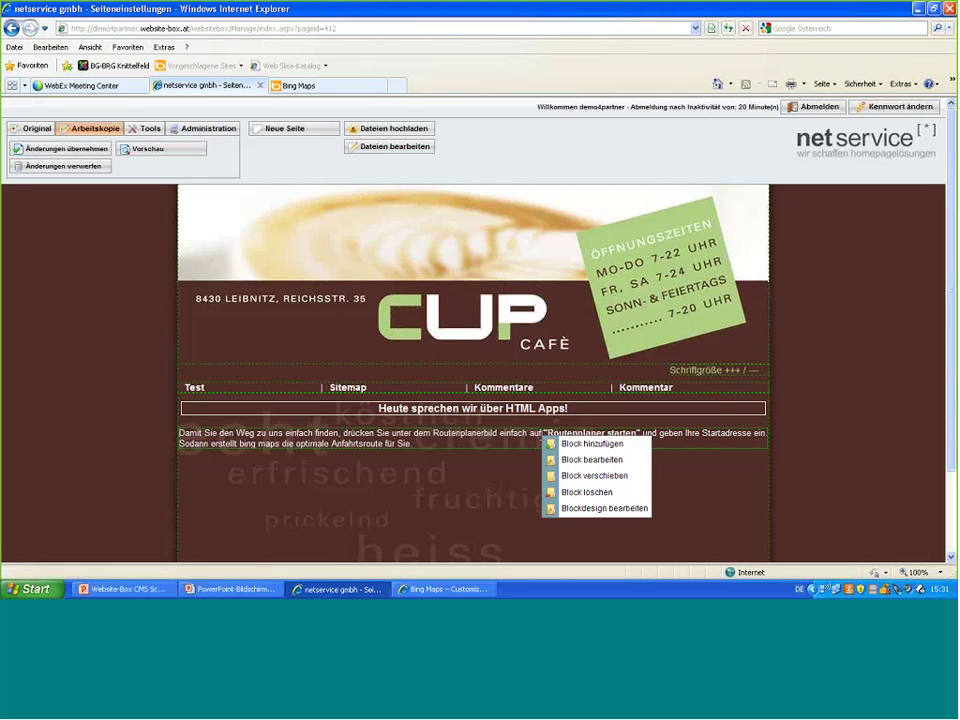
pyautogui.click(586, 450)
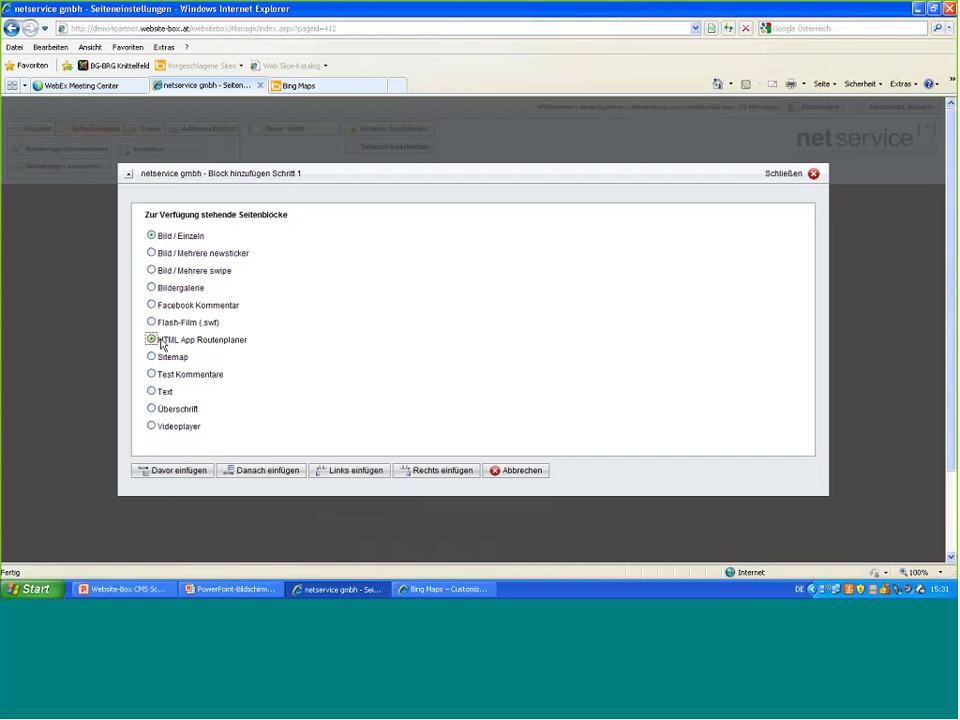